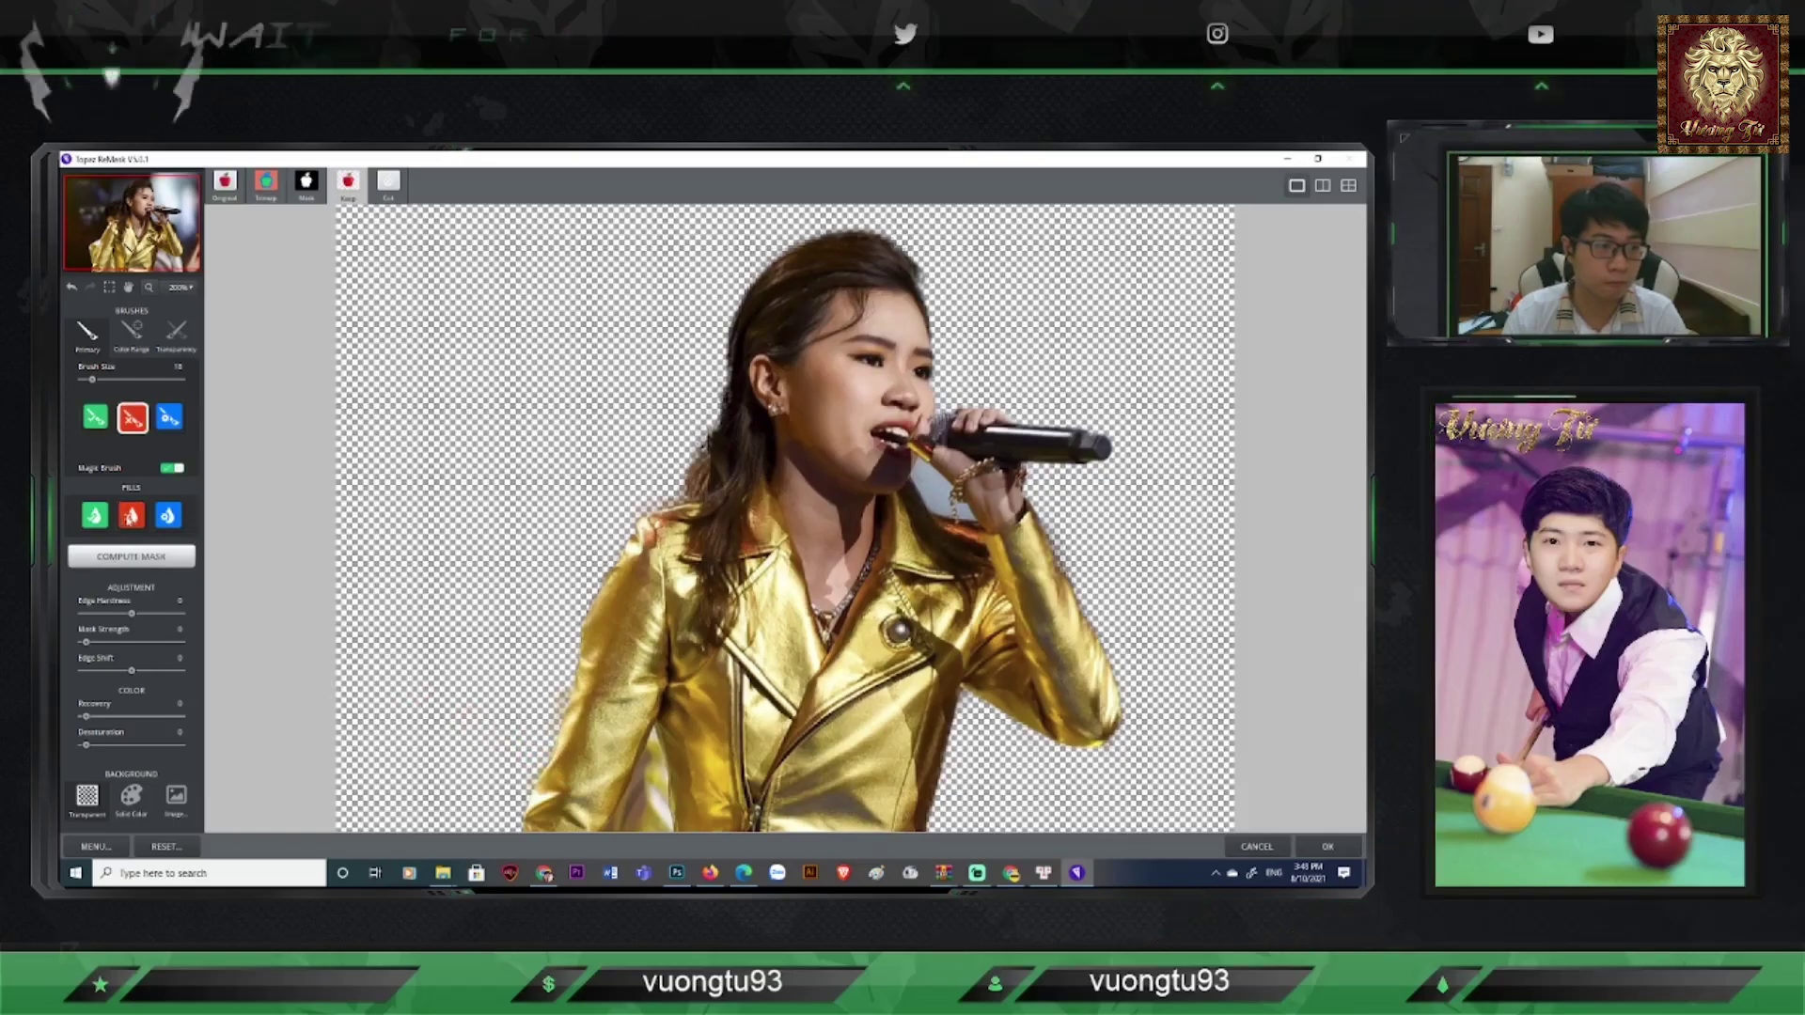
Step: Undo the last mask edit and switch to the green brush for marking areas to keep
{"action": "key", "text": "ctrl+z"}
{"action": "key", "text": "k"}
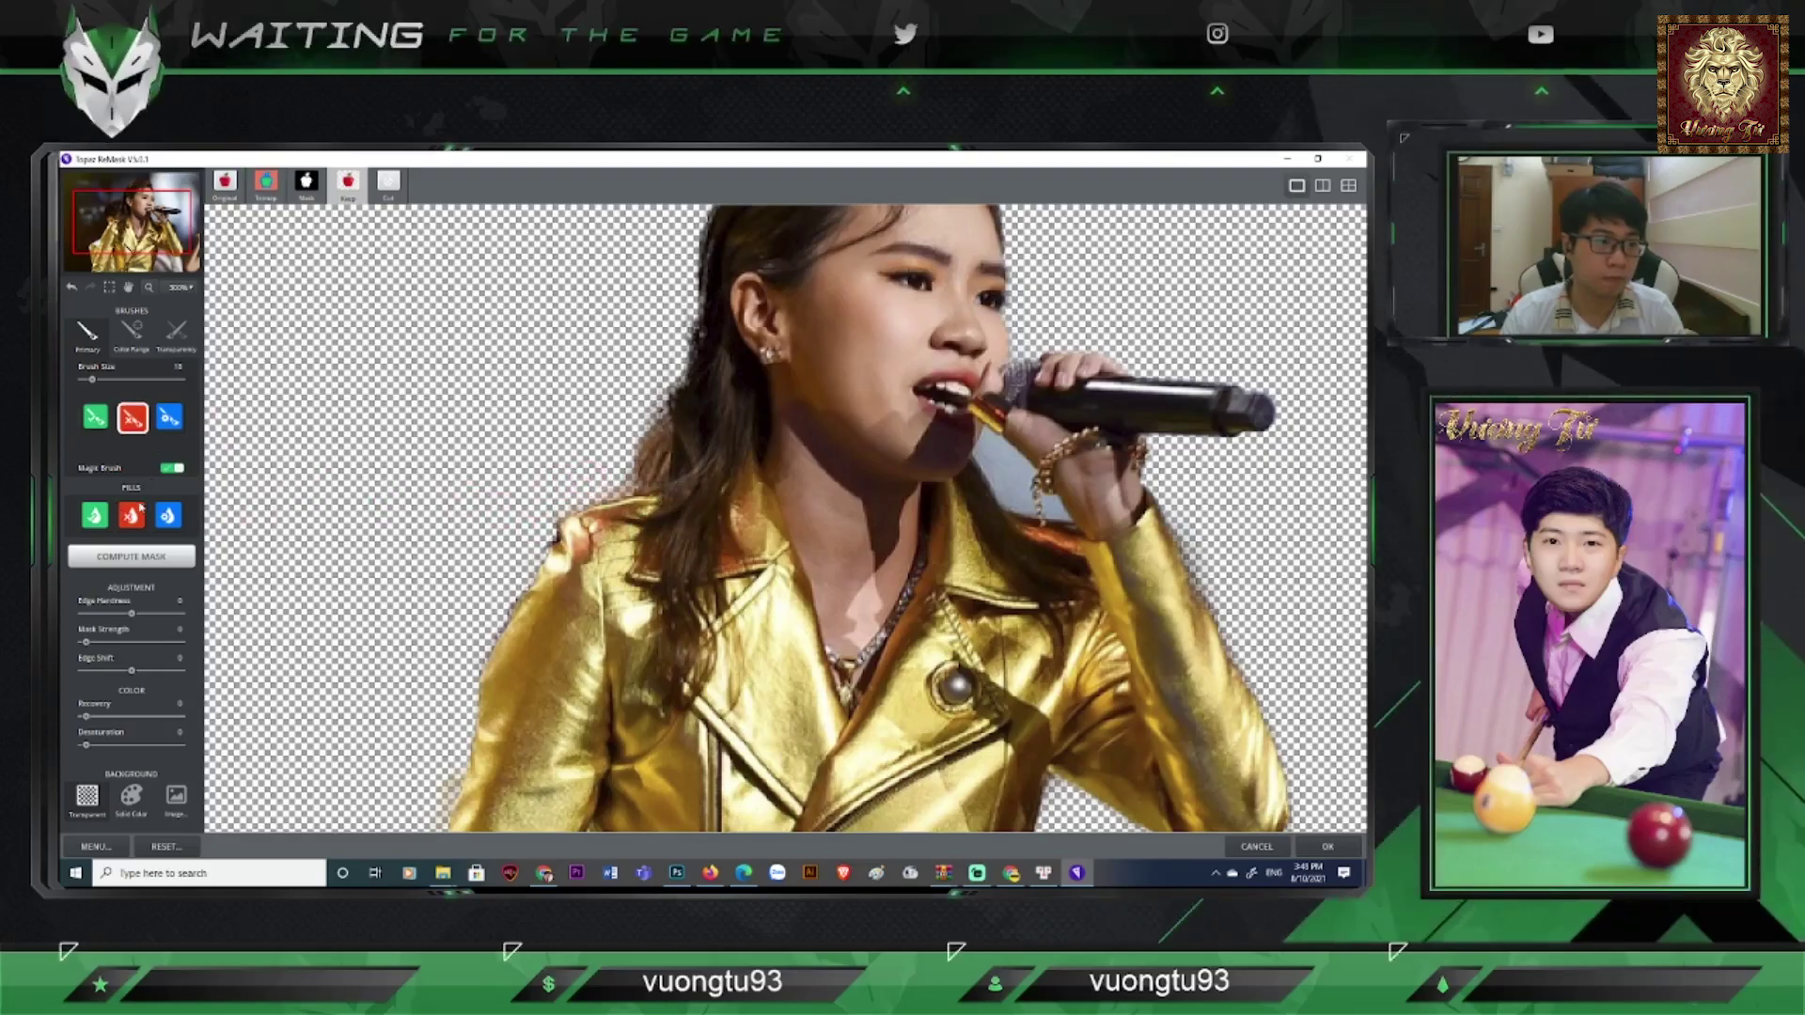
{"action": "left_click", "coordinate": [144, 428]}
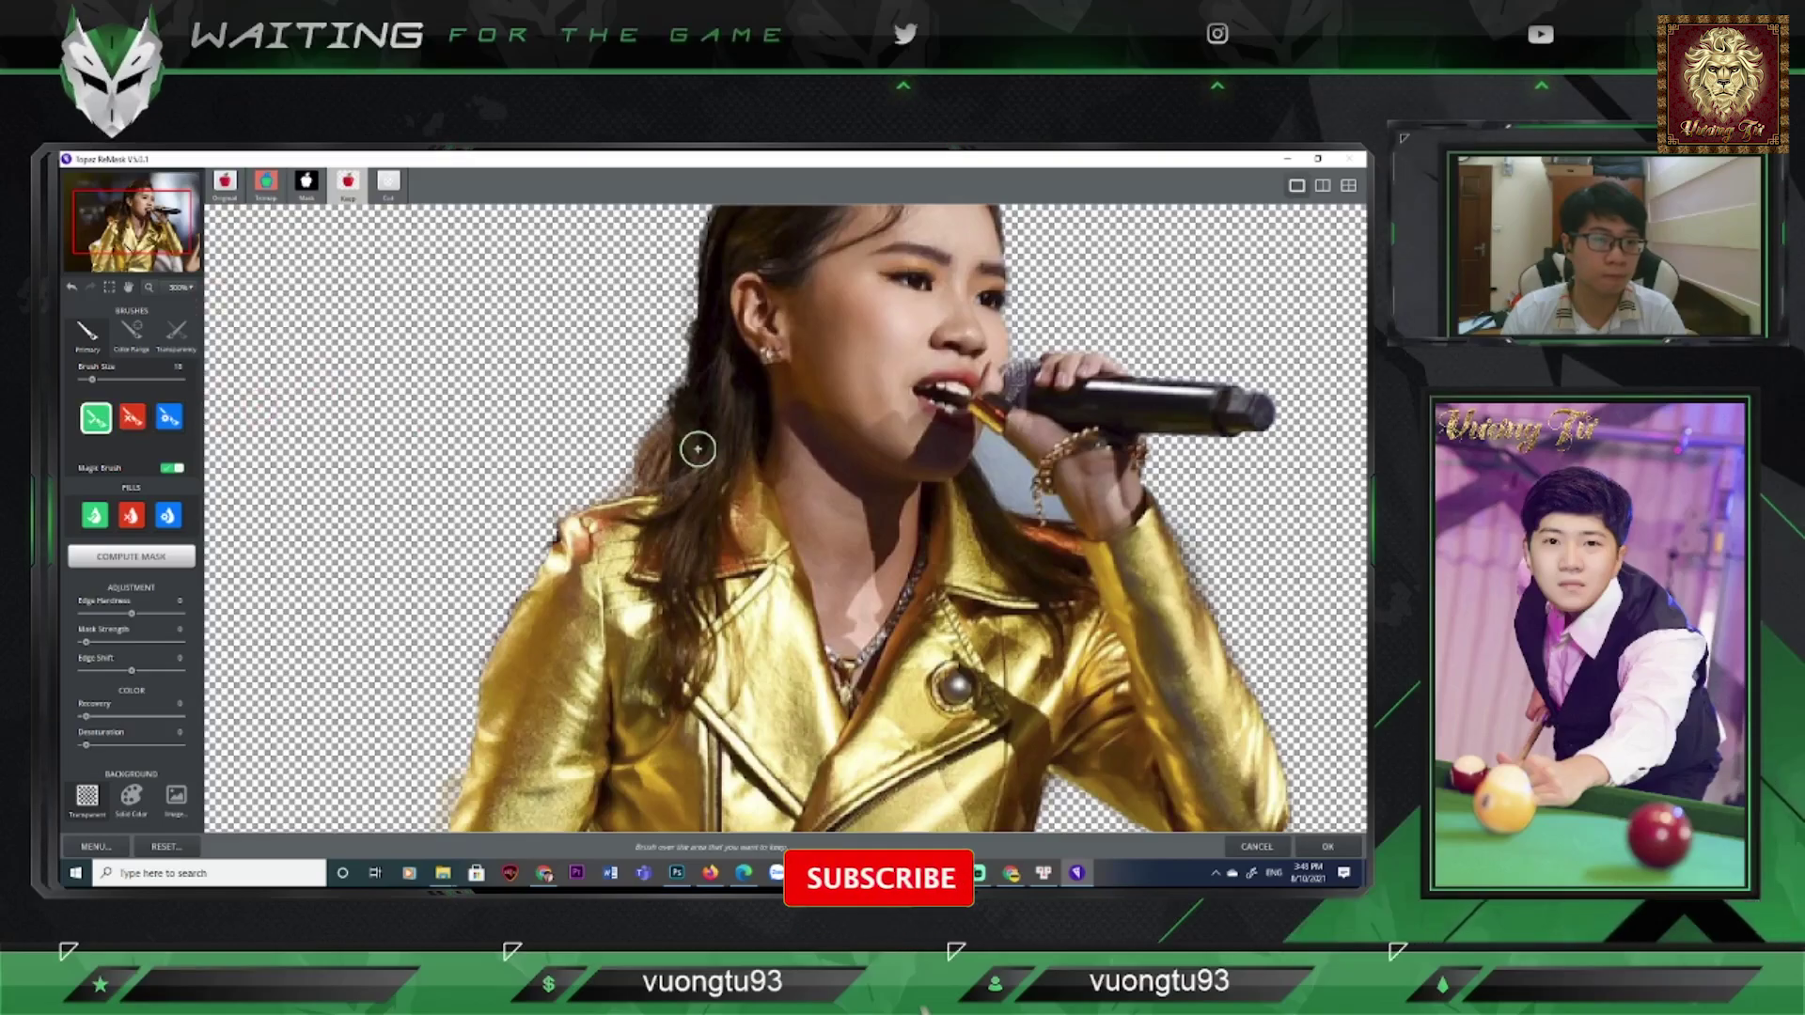
Step: Show the whole singer cutout in the four-pane comparison layout
{"action": "left_click", "coordinate": [1348, 185]}
{"action": "scroll", "coordinate": [794, 504], "scroll_direction": "down", "scroll_amount": 2}
{"action": "scroll", "coordinate": [362, 413], "scroll_direction": "up", "scroll_amount": 1}
{"action": "scroll", "coordinate": [362, 412], "scroll_direction": "down", "scroll_amount": 1}
{"action": "left_click", "coordinate": [179, 797]}
{"action": "key", "text": "Escape"}
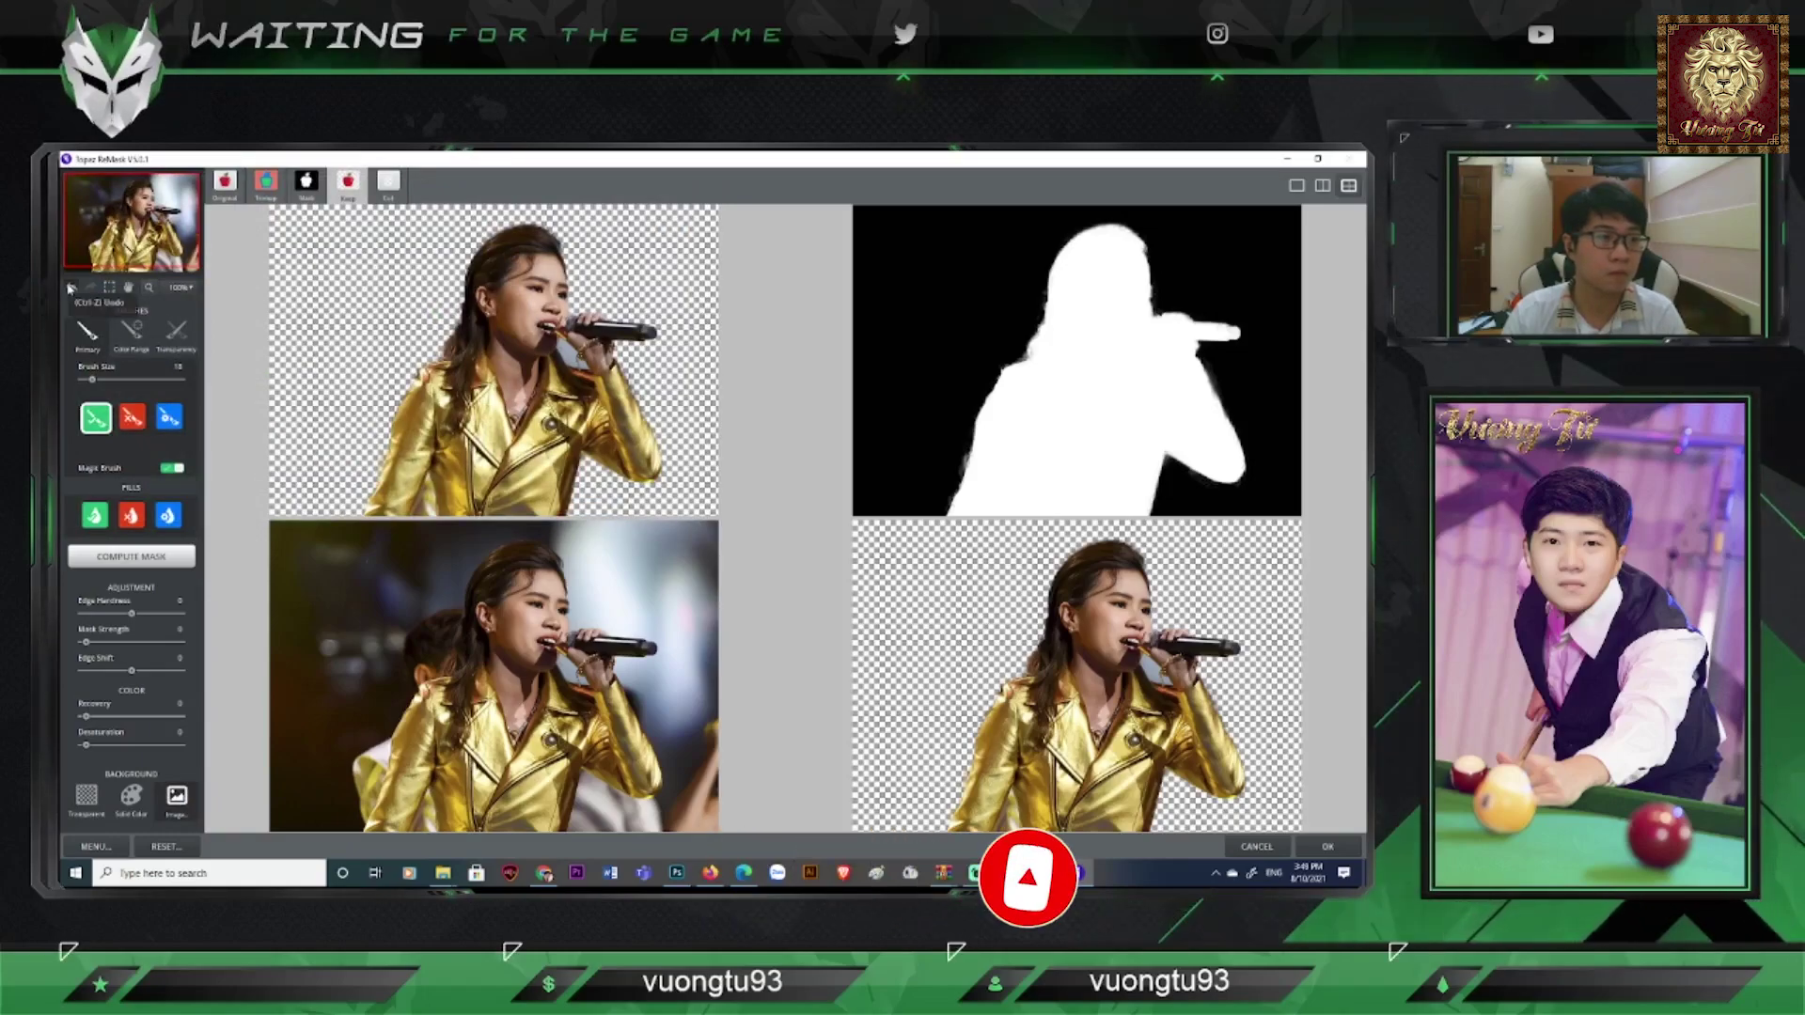
Step: Examine the mask edges in close-up around the singer's hair, face, microphone and jacket sleeves
{"action": "scroll", "coordinate": [286, 484], "scroll_direction": "up", "scroll_amount": 1}
{"action": "left_click_drag", "start_coordinate": [133, 222], "coordinate": [136, 195]}
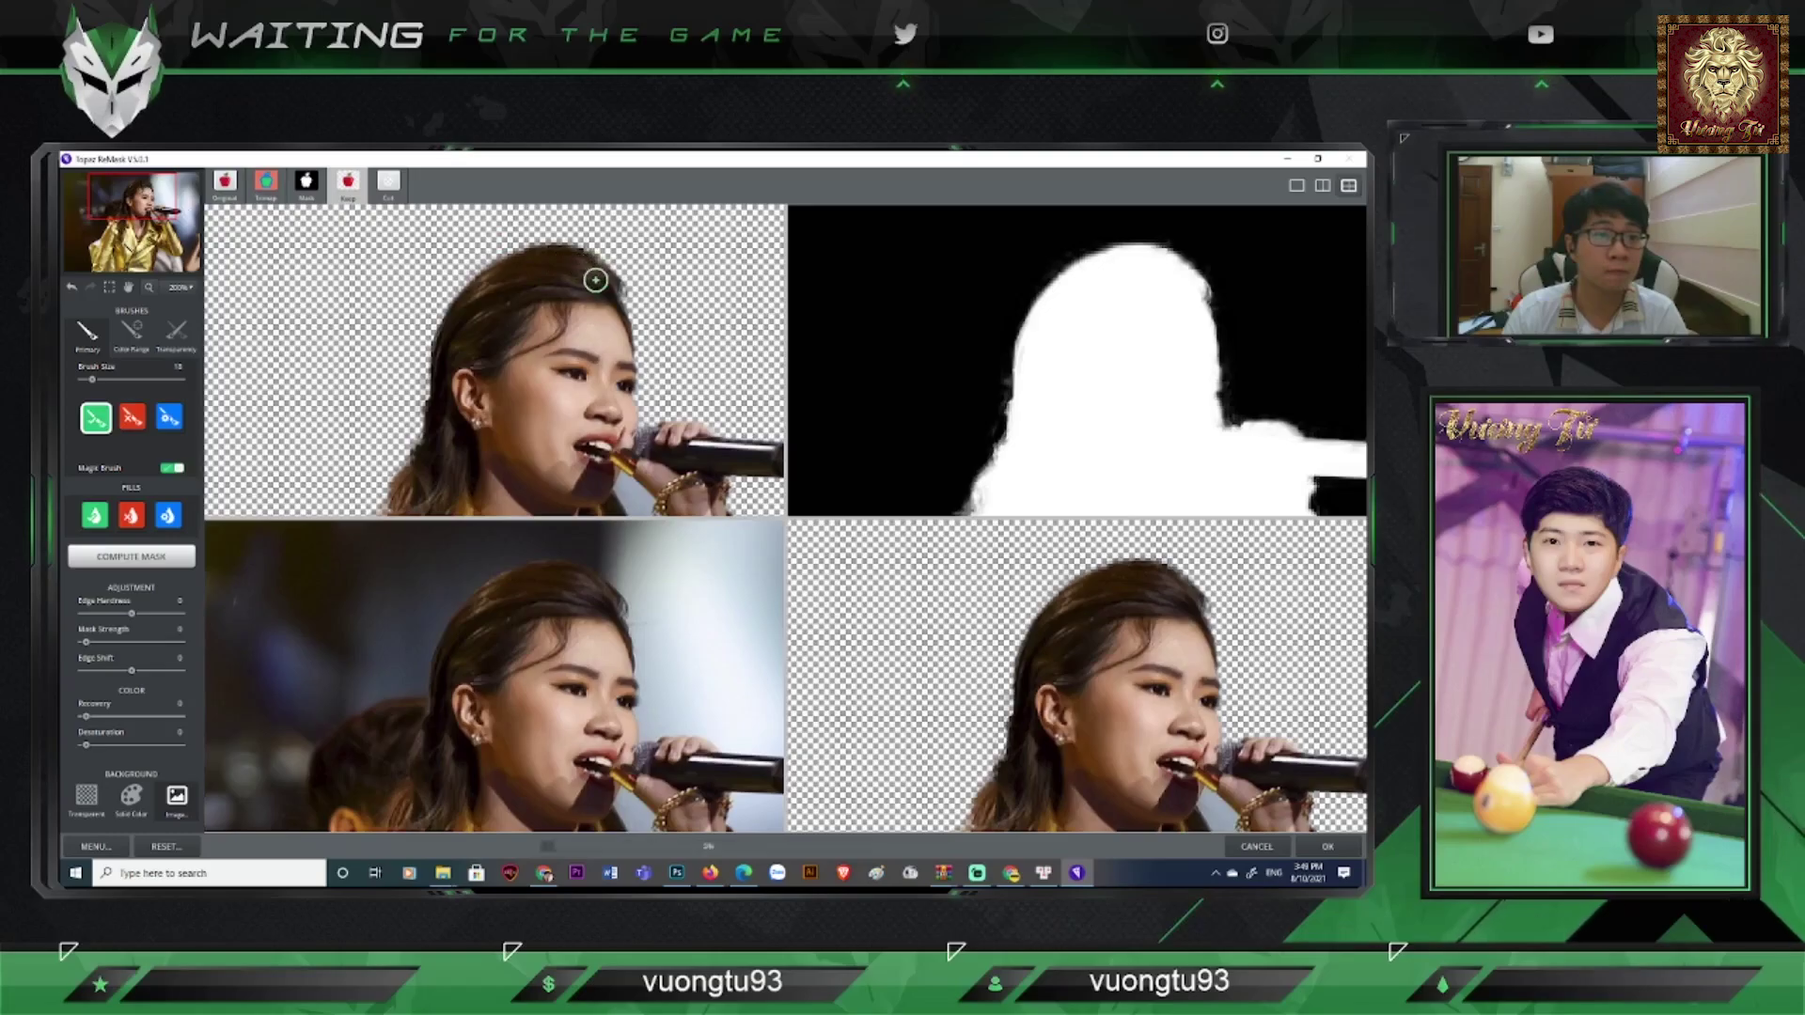
{"action": "left_click_drag", "start_coordinate": [134, 200], "coordinate": [150, 236]}
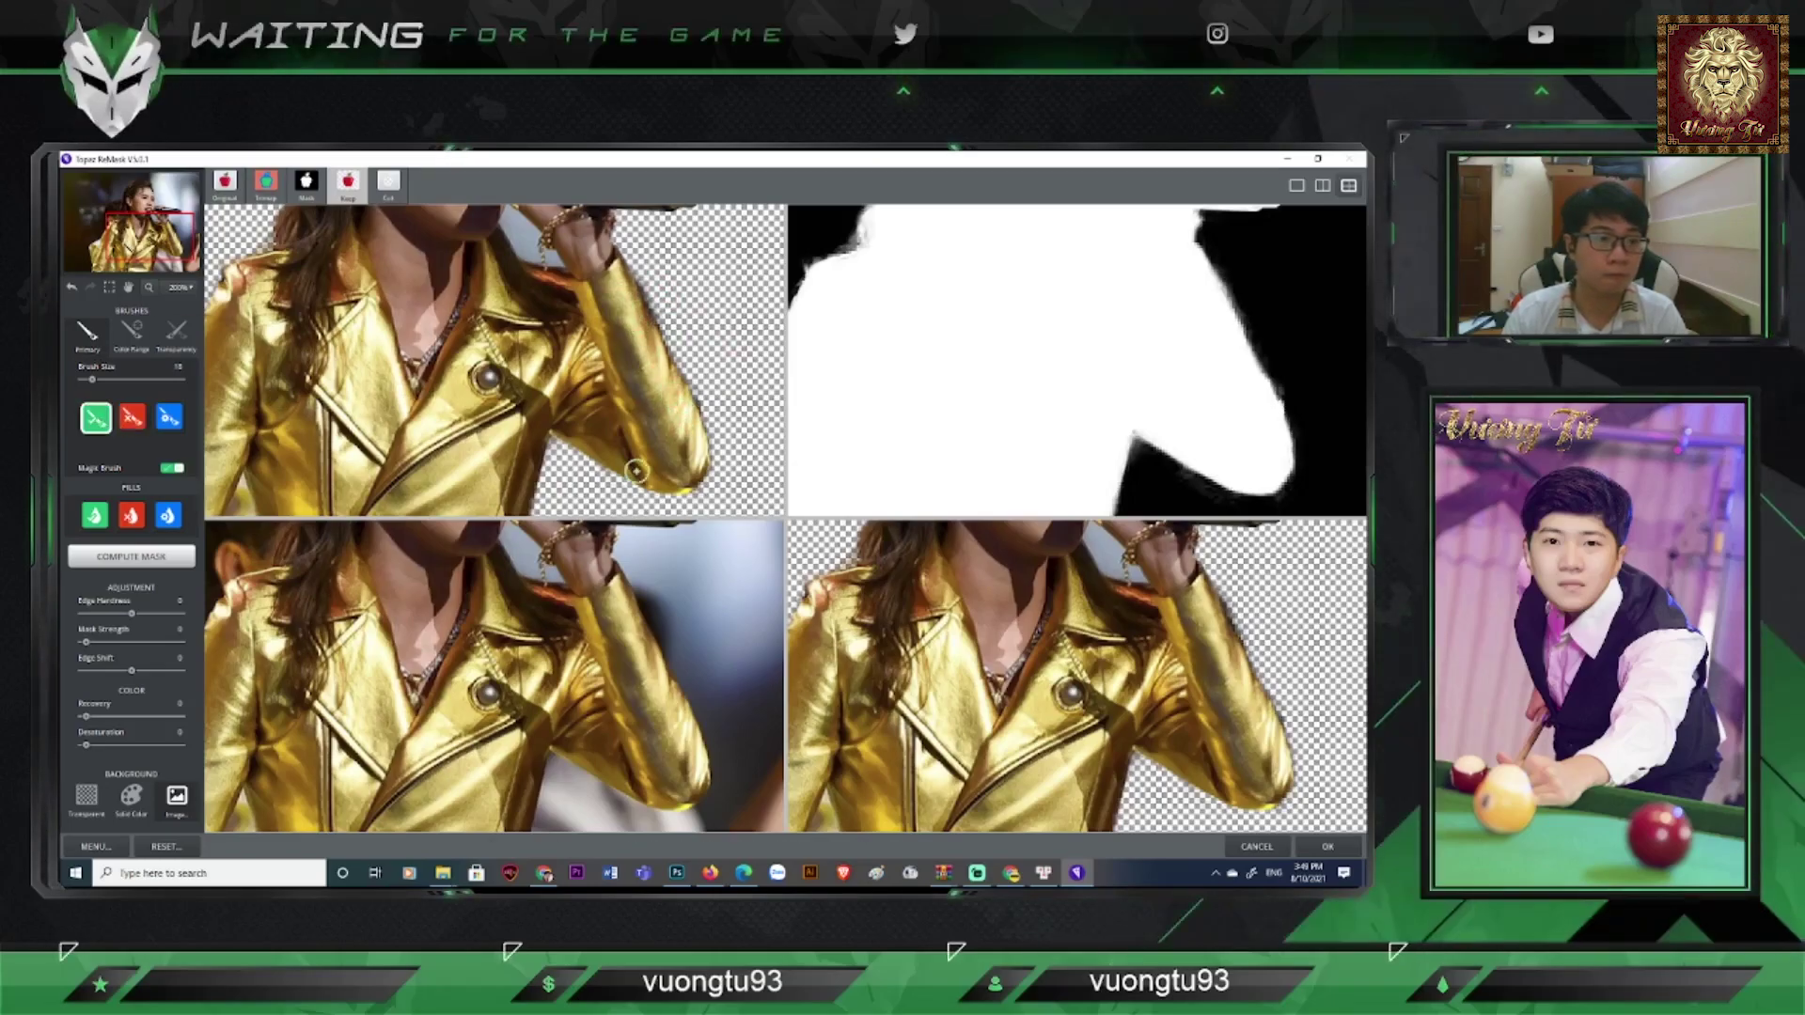
{"action": "left_click_drag", "start_coordinate": [191, 261], "coordinate": [188, 276]}
{"action": "left_click", "coordinate": [149, 204]}
{"action": "scroll", "coordinate": [605, 279], "scroll_direction": "up", "scroll_amount": 2}
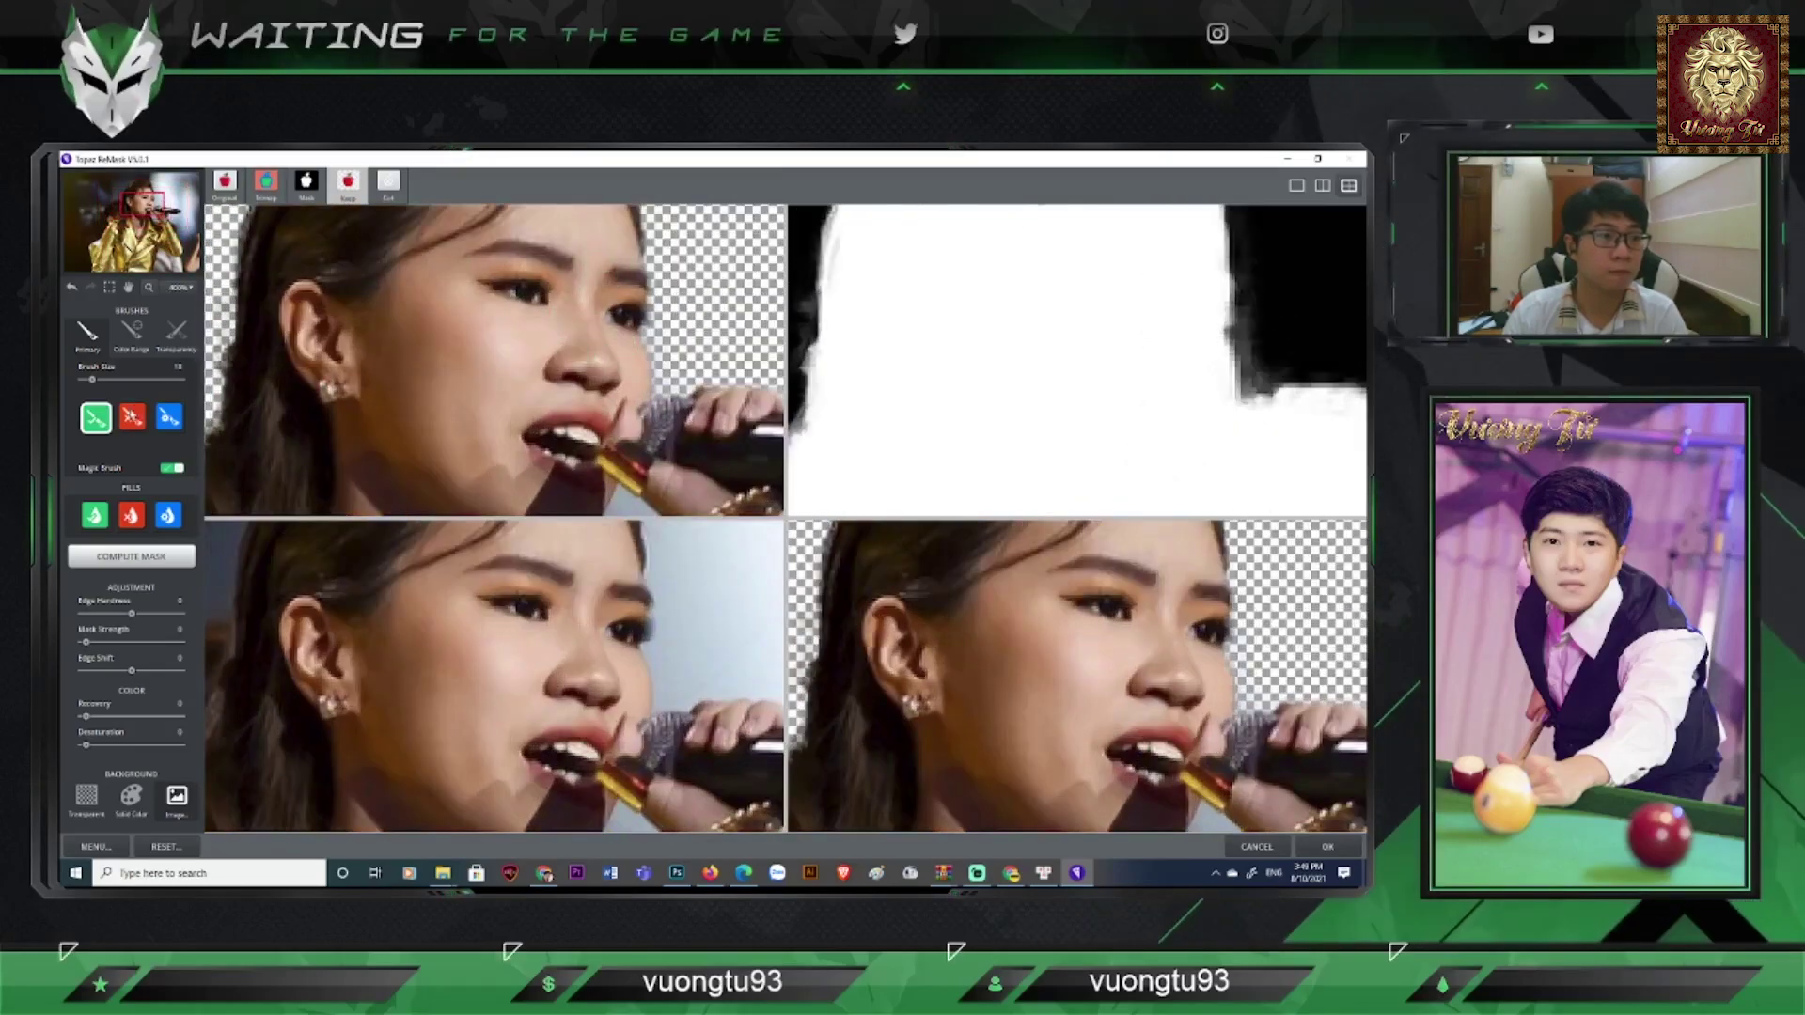
{"action": "left_click_drag", "start_coordinate": [691, 339], "coordinate": [684, 379]}
{"action": "scroll", "coordinate": [677, 357], "scroll_direction": "down", "scroll_amount": 1}
{"action": "left_click", "coordinate": [96, 418]}
{"action": "left_click_drag", "start_coordinate": [142, 204], "coordinate": [142, 189]}
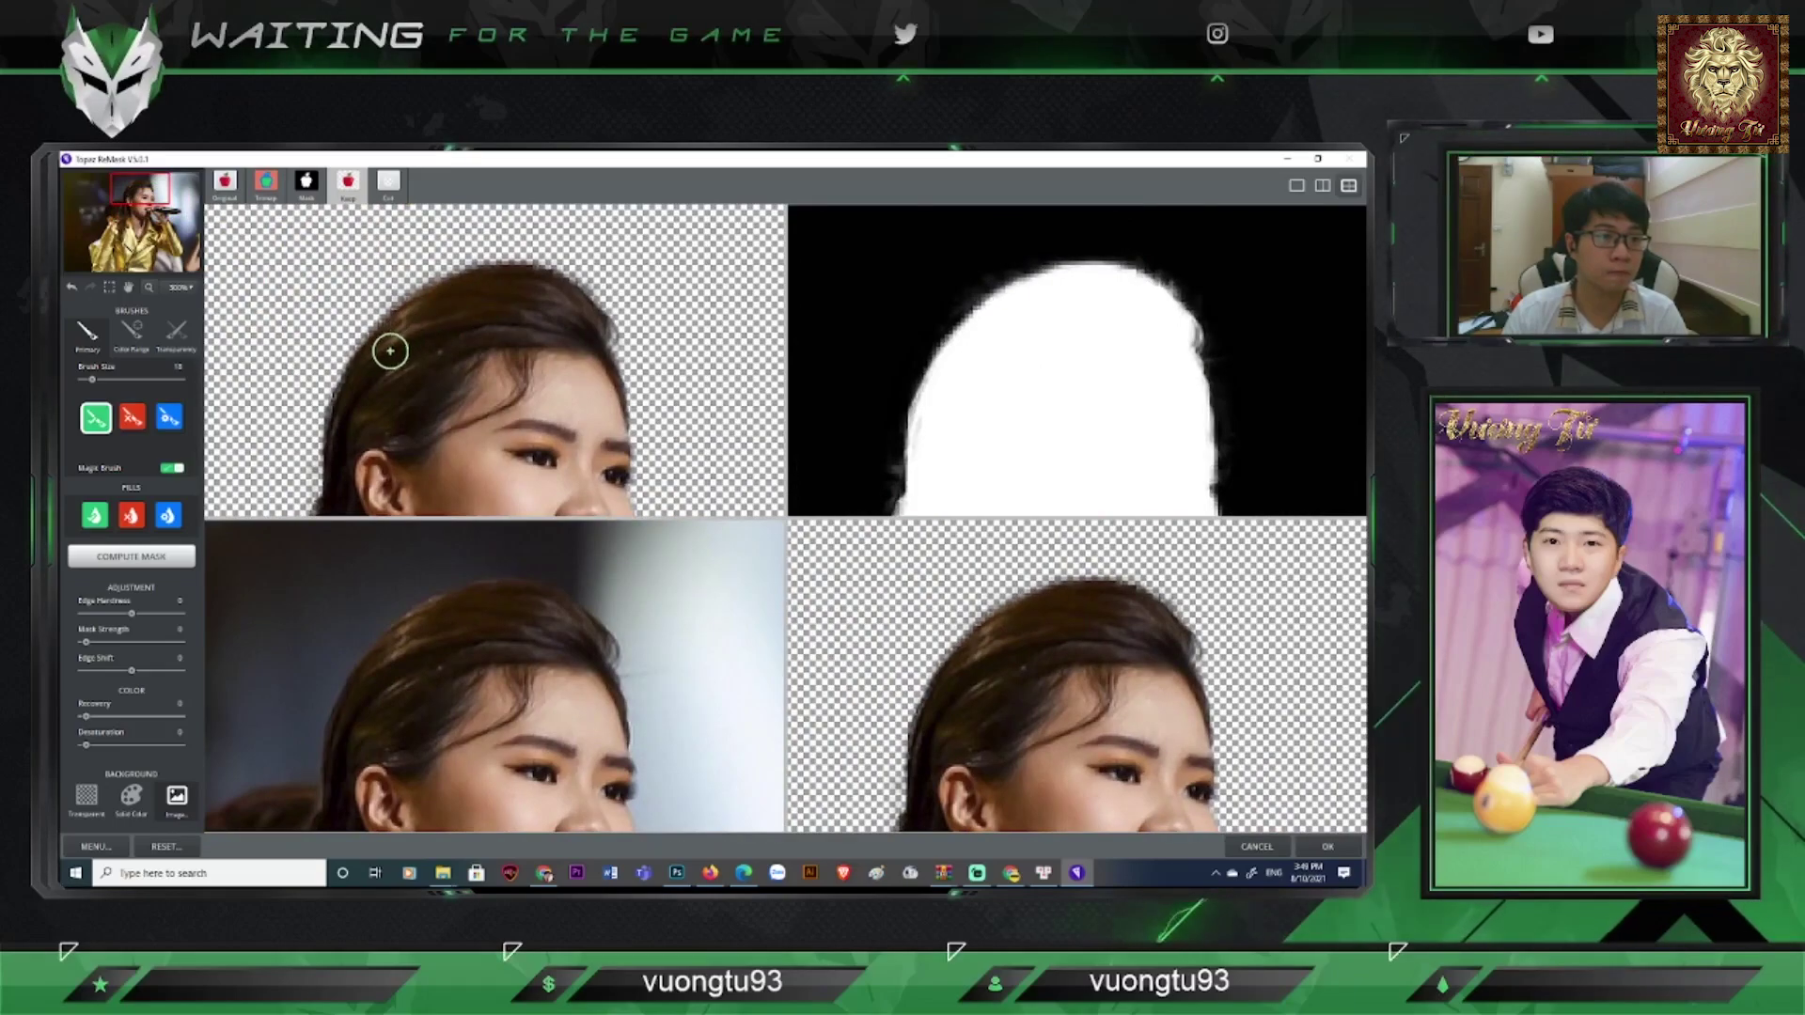
{"action": "left_click_drag", "start_coordinate": [132, 209], "coordinate": [113, 257]}
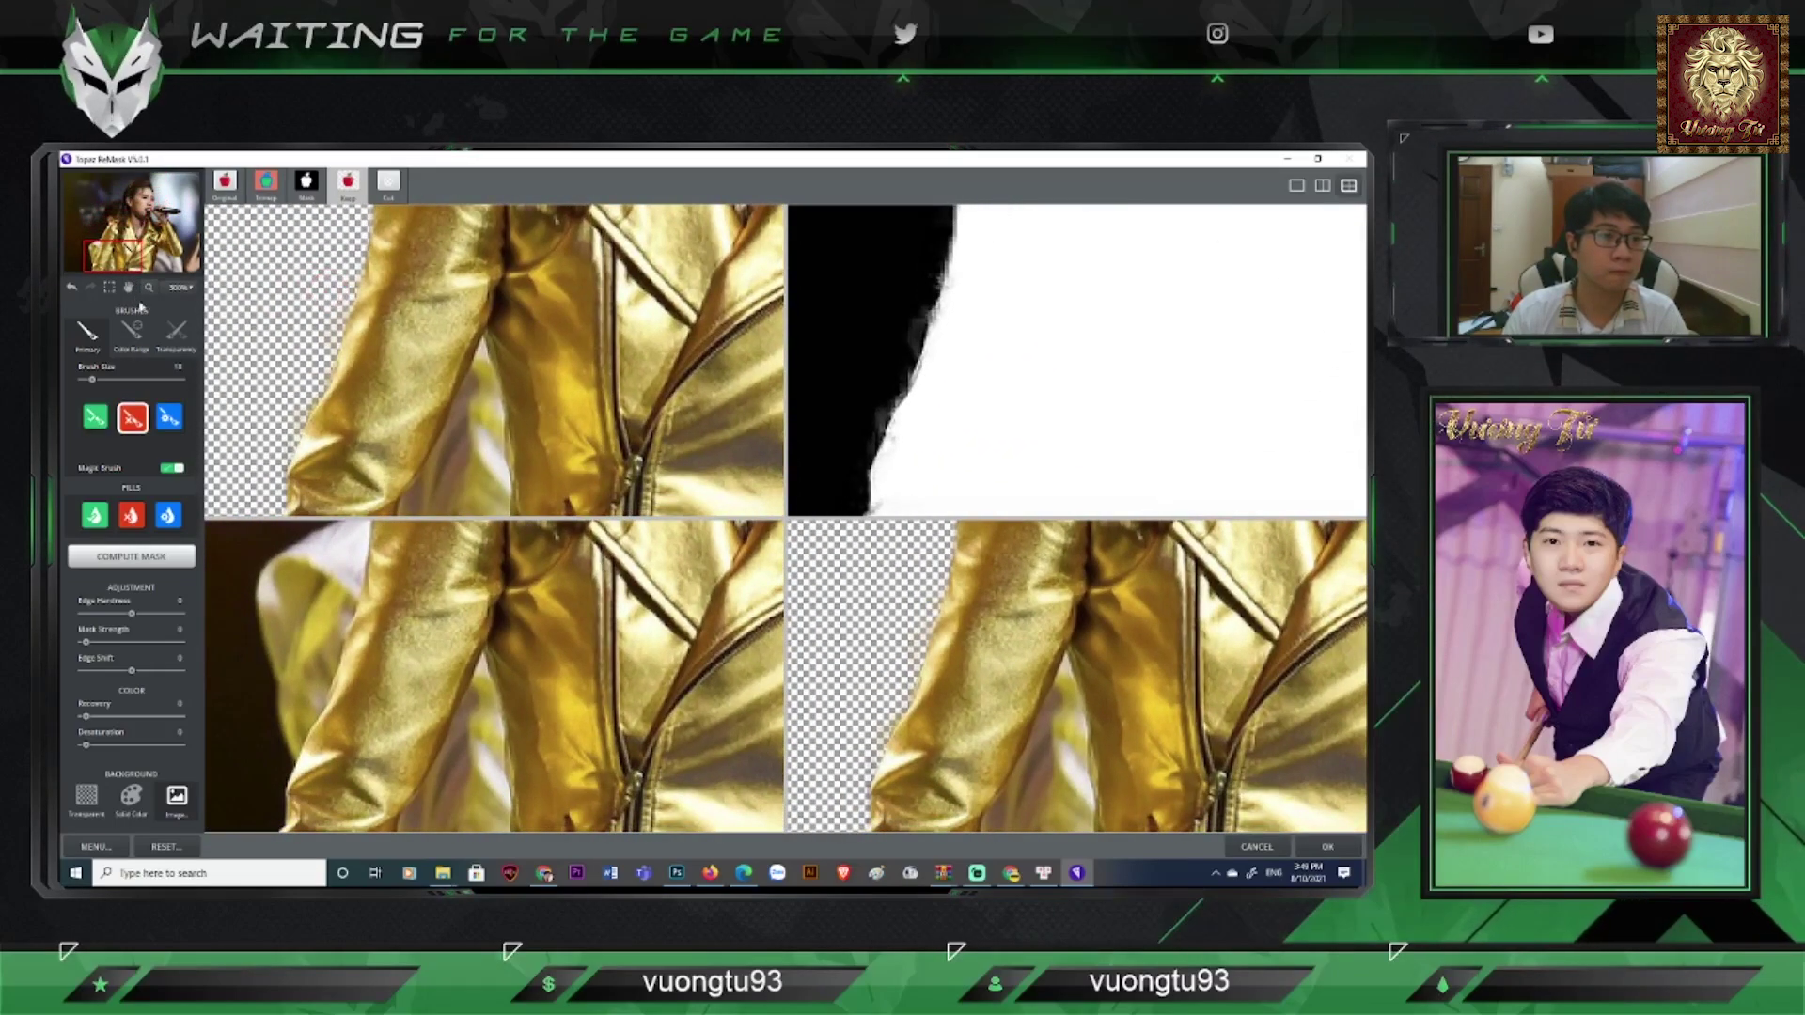
Step: Accept the singer's cutout and bring it into the neon city stage composite
{"action": "left_click", "coordinate": [1327, 846]}
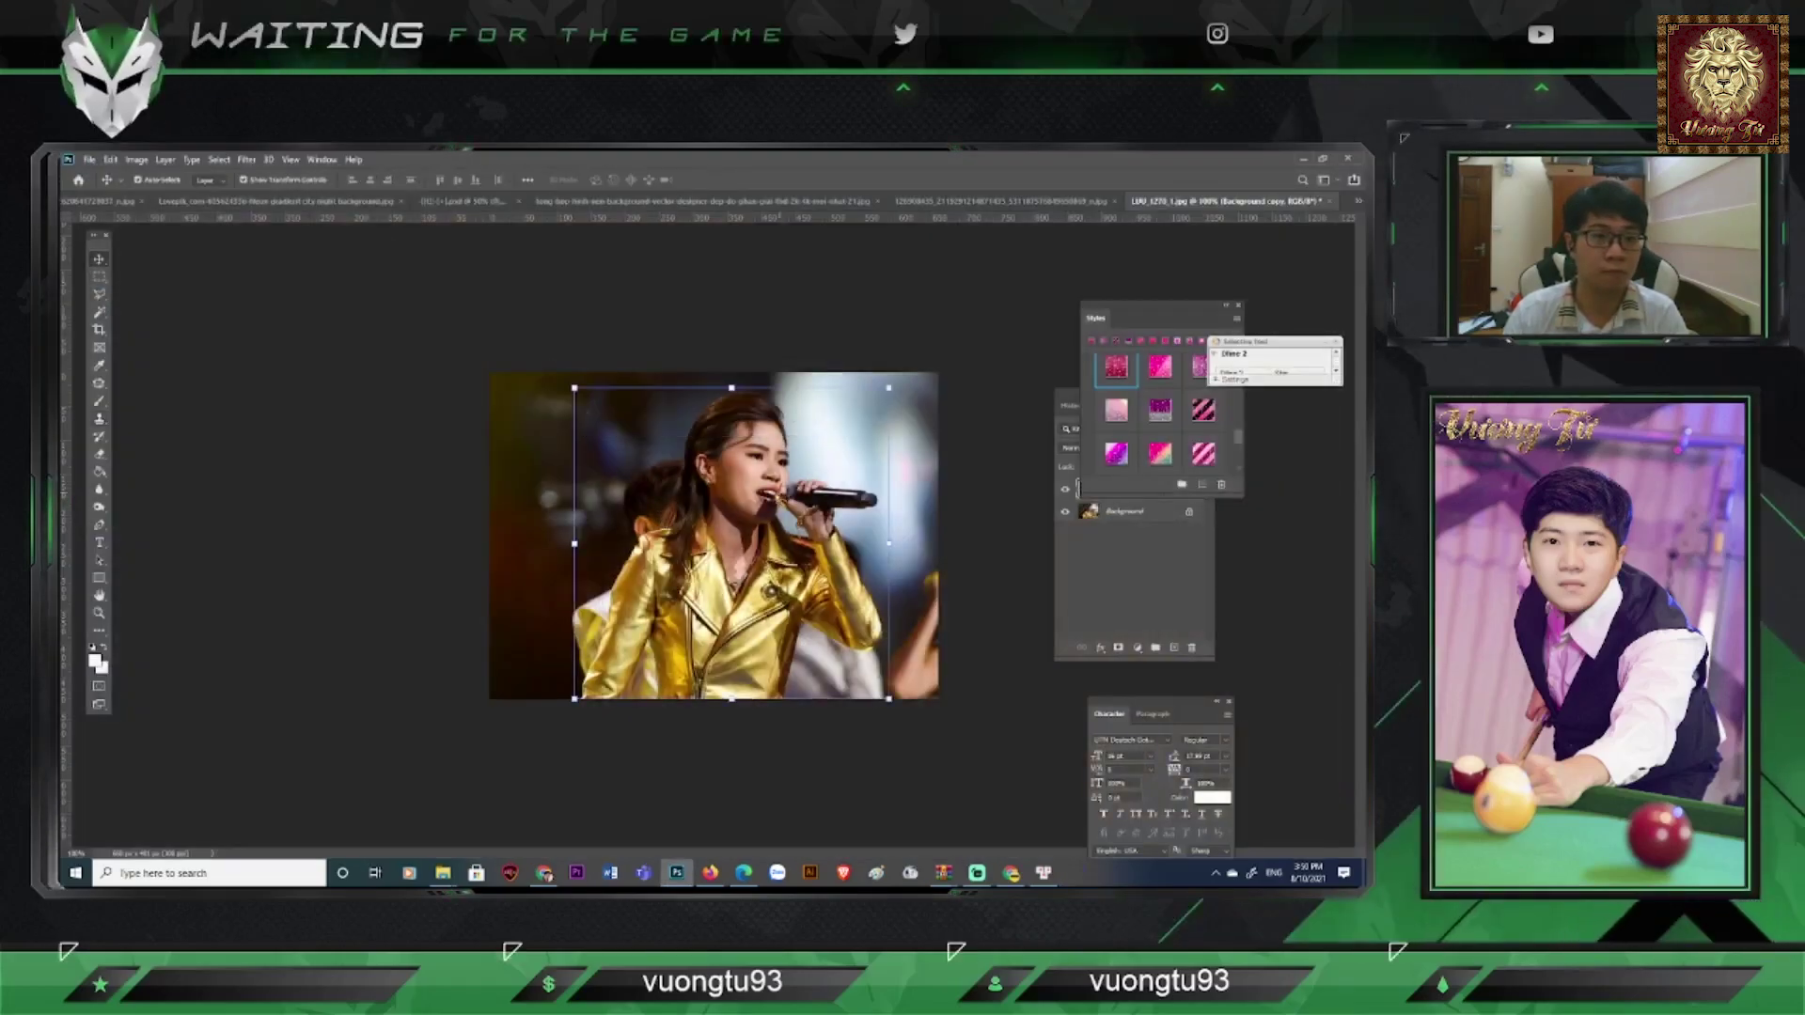
{"action": "left_click_drag", "start_coordinate": [776, 494], "coordinate": [618, 209]}
{"action": "left_click", "coordinate": [792, 203]}
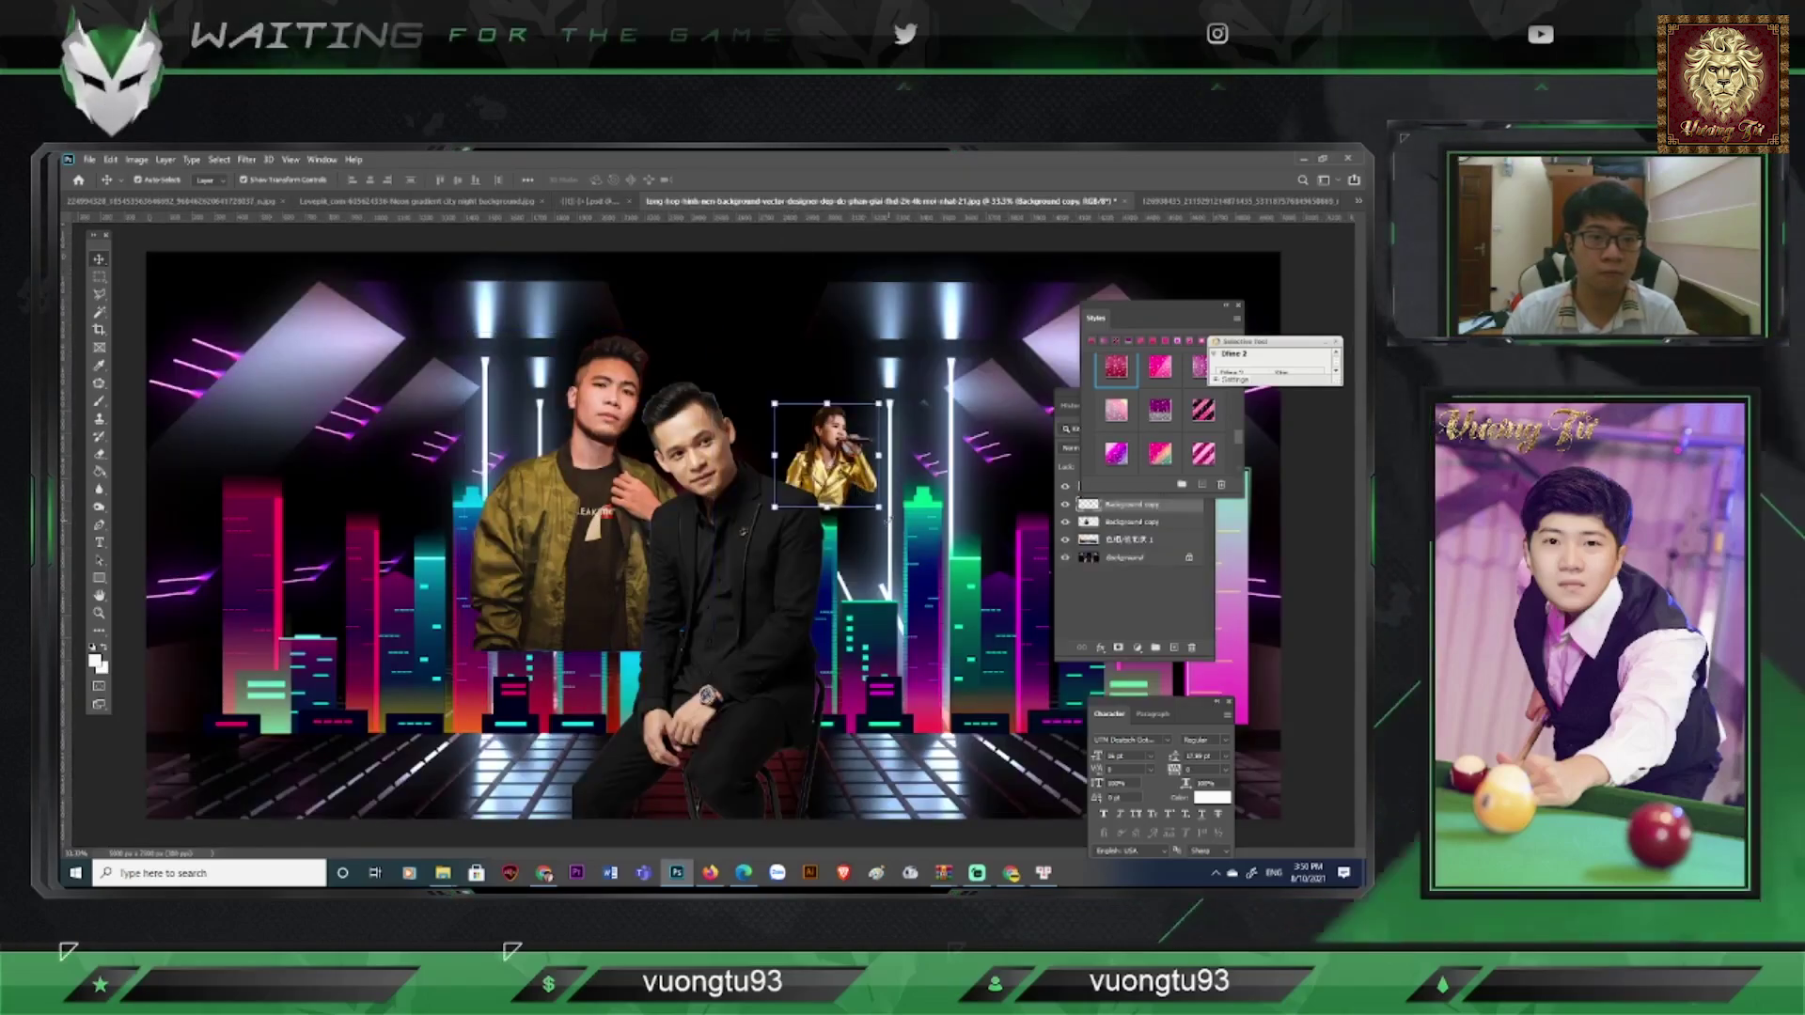
Step: Enlarge the singer, position her above the two men, and move her layer below the layers of both men
{"action": "key", "text": "Return"}
{"action": "left_click_drag", "start_coordinate": [904, 500], "coordinate": [720, 366]}
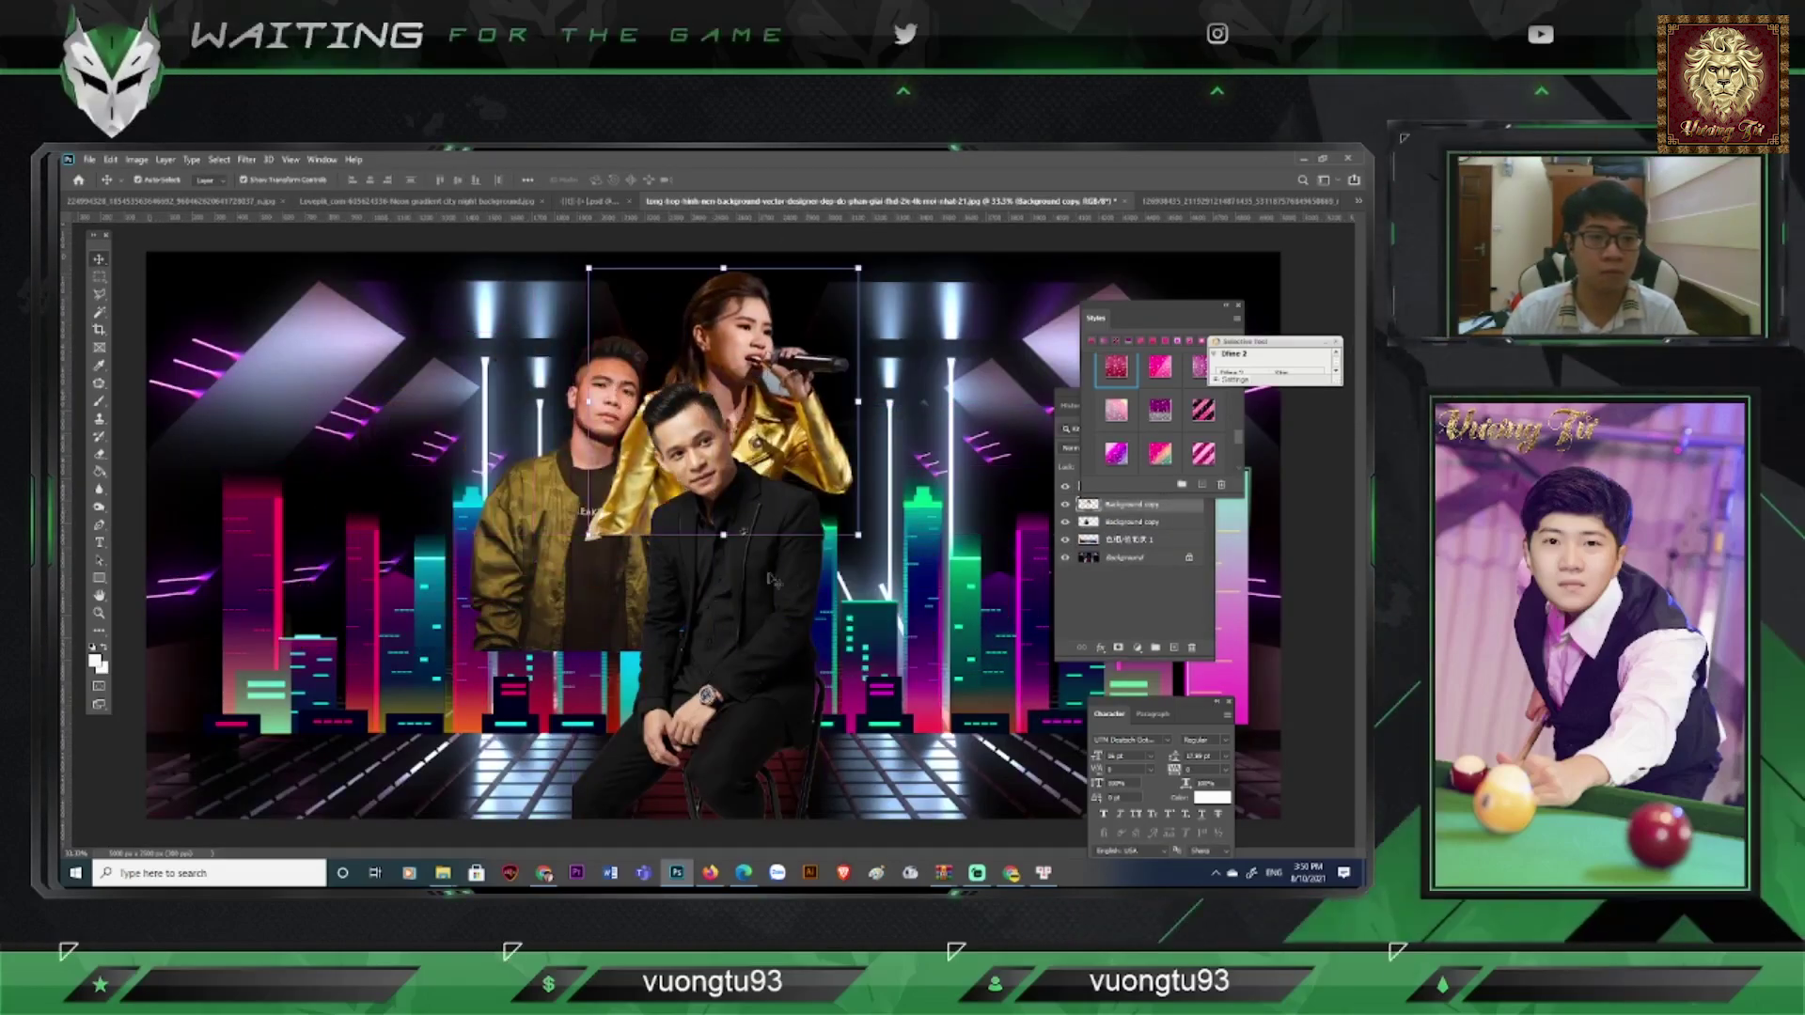
{"action": "left_click_drag", "start_coordinate": [1169, 313], "coordinate": [1305, 281]}
{"action": "mouse_move", "coordinate": [1139, 505]}
{"action": "left_mouse_down"}
{"action": "mouse_move", "coordinate": [1140, 479]}
{"action": "mouse_move", "coordinate": [1135, 504]}
{"action": "left_mouse_up"}
{"action": "left_click_drag", "start_coordinate": [759, 354], "coordinate": [758, 335]}
Step: Remove the leftover background between the singer's chin and raised hand with the Magic Eraser
{"action": "right_click", "coordinate": [101, 457]}
{"action": "left_click", "coordinate": [150, 487]}
{"action": "key", "text": "ctrl+plus"}
{"action": "key", "text": "ctrl+plus"}
{"action": "scroll", "coordinate": [780, 367], "scroll_direction": "up", "scroll_amount": 3}
{"action": "key", "text": "ctrl+plus"}
{"action": "left_click", "coordinate": [929, 375]}
{"action": "key", "text": "ctrl+plus"}
{"action": "scroll", "coordinate": [929, 375], "scroll_direction": "right", "scroll_amount": 6}
{"action": "scroll", "coordinate": [929, 375], "scroll_direction": "up", "scroll_amount": 4}
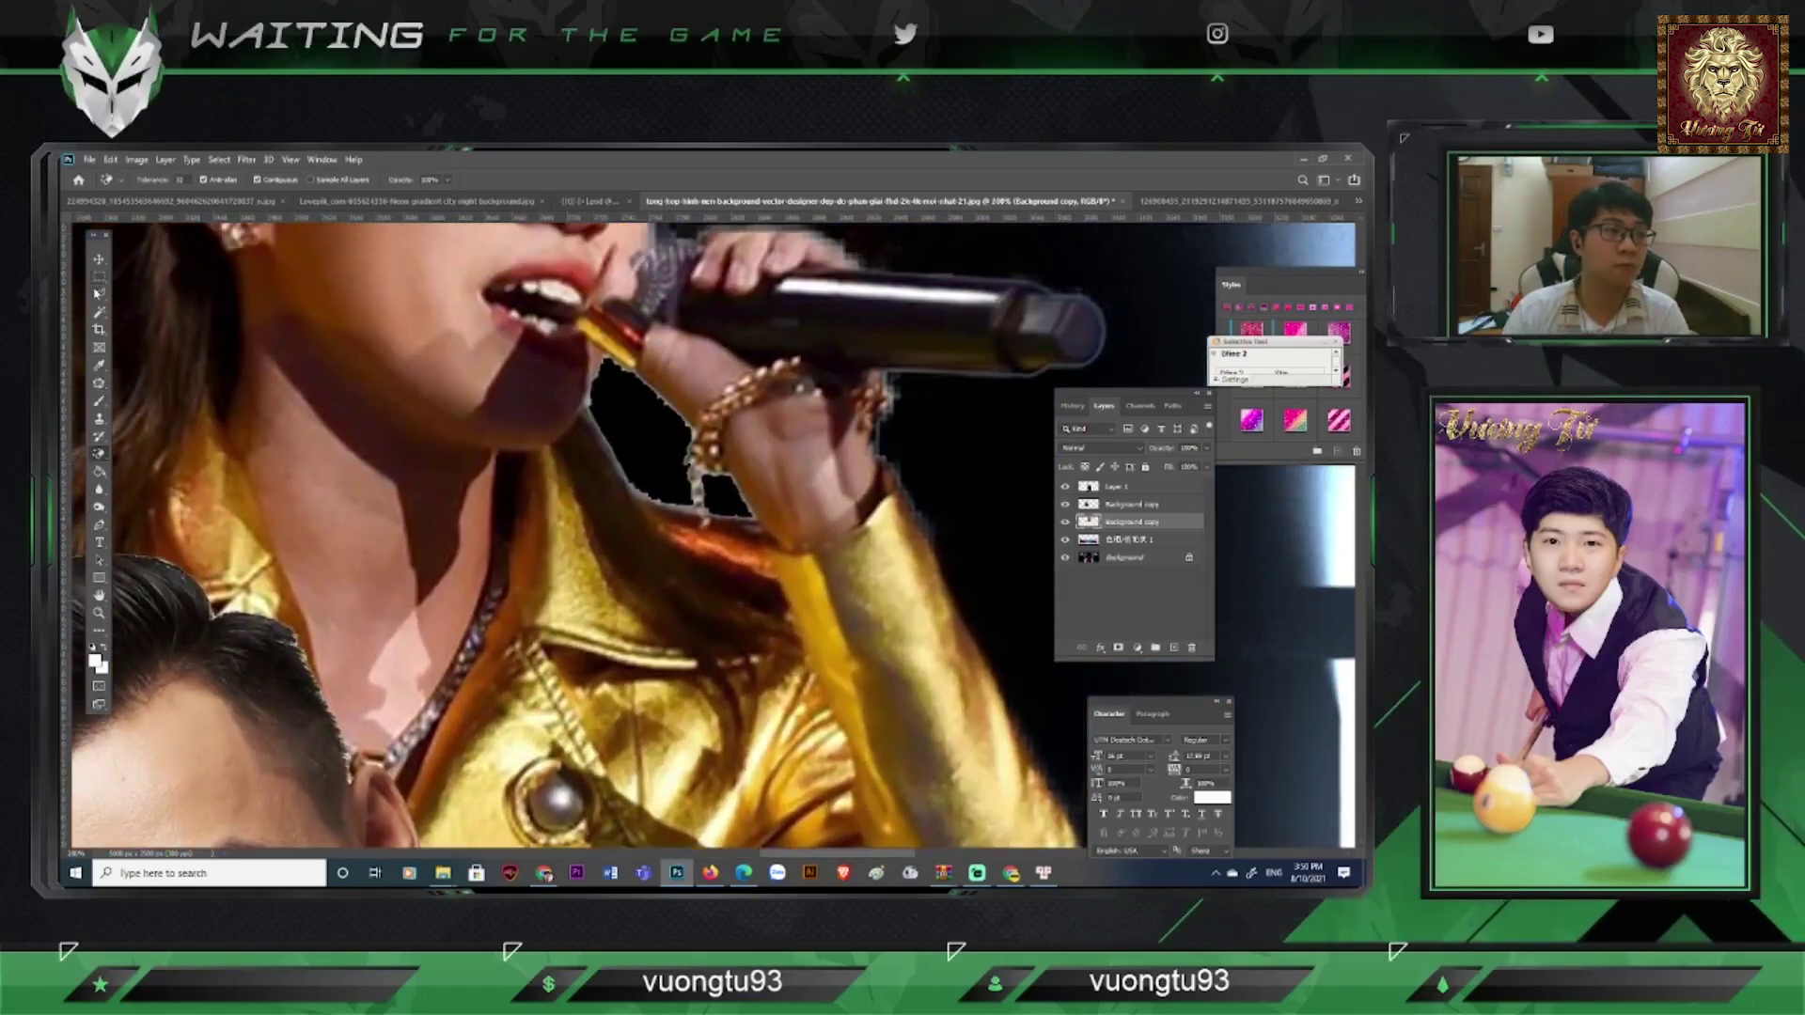
Step: Outline the pale fringe along the chin and collar edge of the gap with the Polygonal Lasso and erase it
{"action": "left_click", "coordinate": [99, 293]}
{"action": "scroll", "coordinate": [604, 494], "scroll_direction": "up", "scroll_amount": 2}
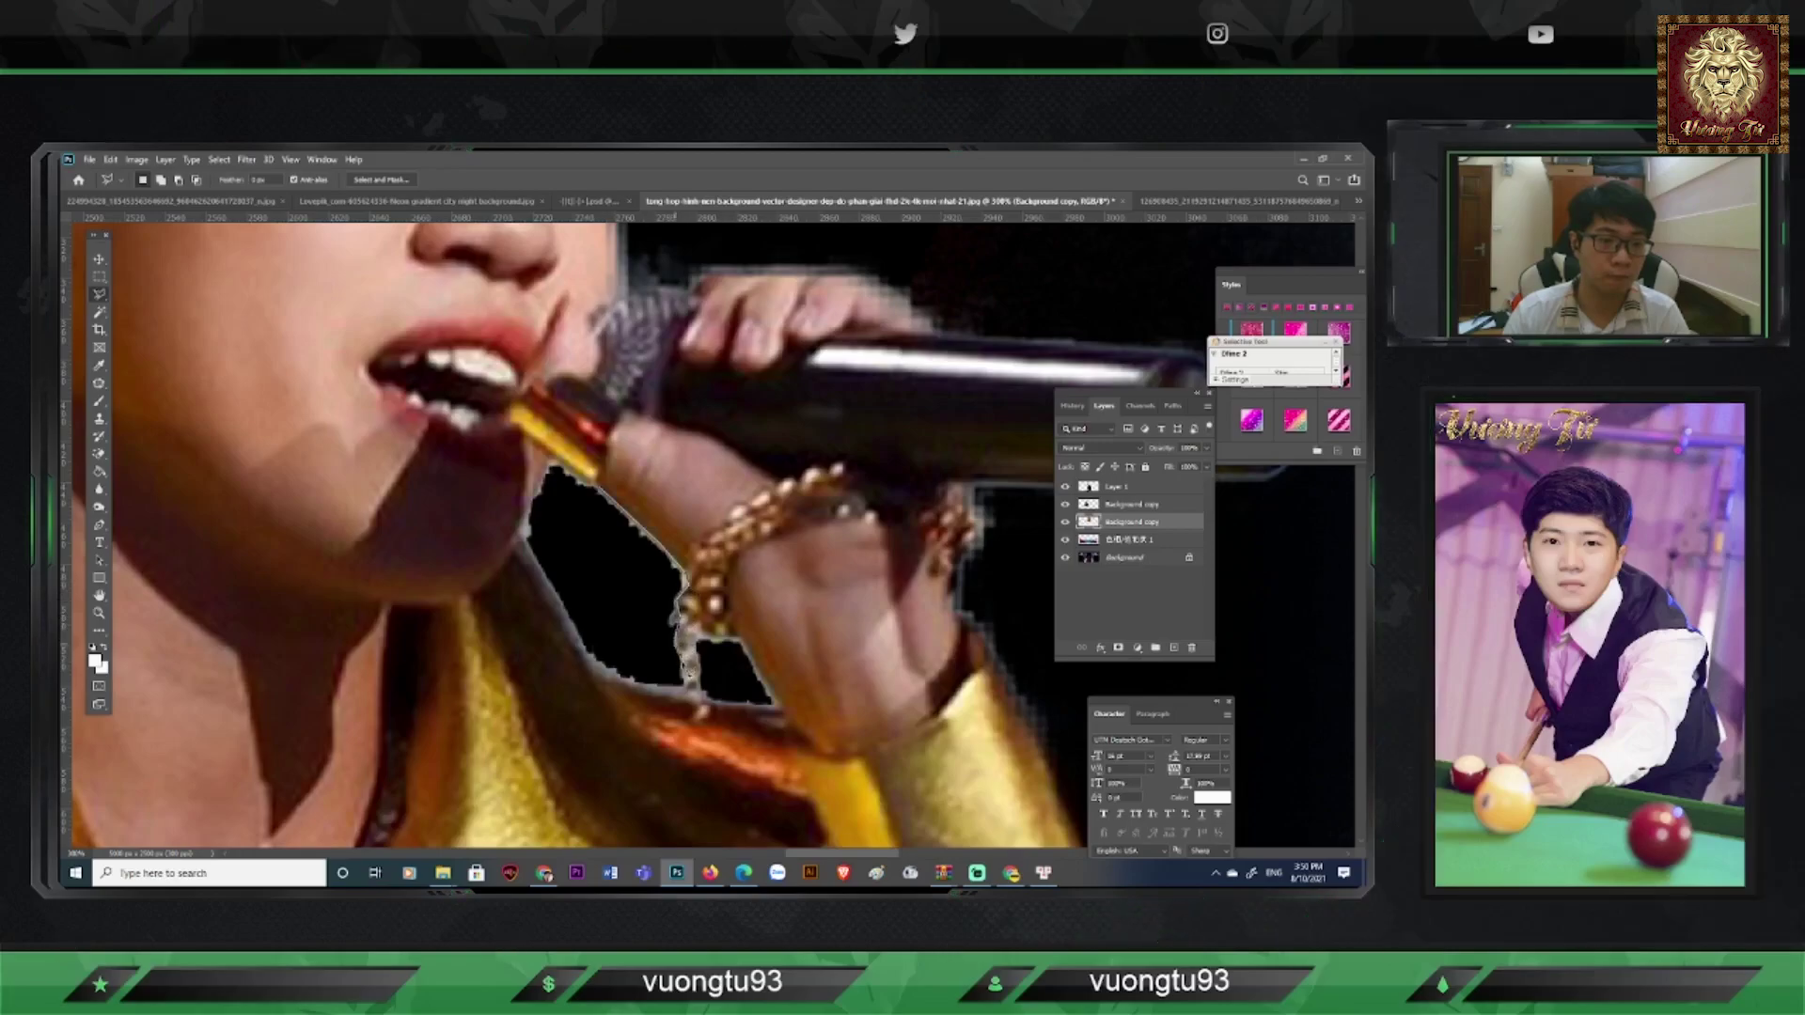
{"action": "mouse_move", "coordinate": [610, 679]}
{"action": "left_mouse_down"}
{"action": "mouse_move", "coordinate": [529, 555]}
{"action": "mouse_move", "coordinate": [561, 467]}
{"action": "left_mouse_up"}
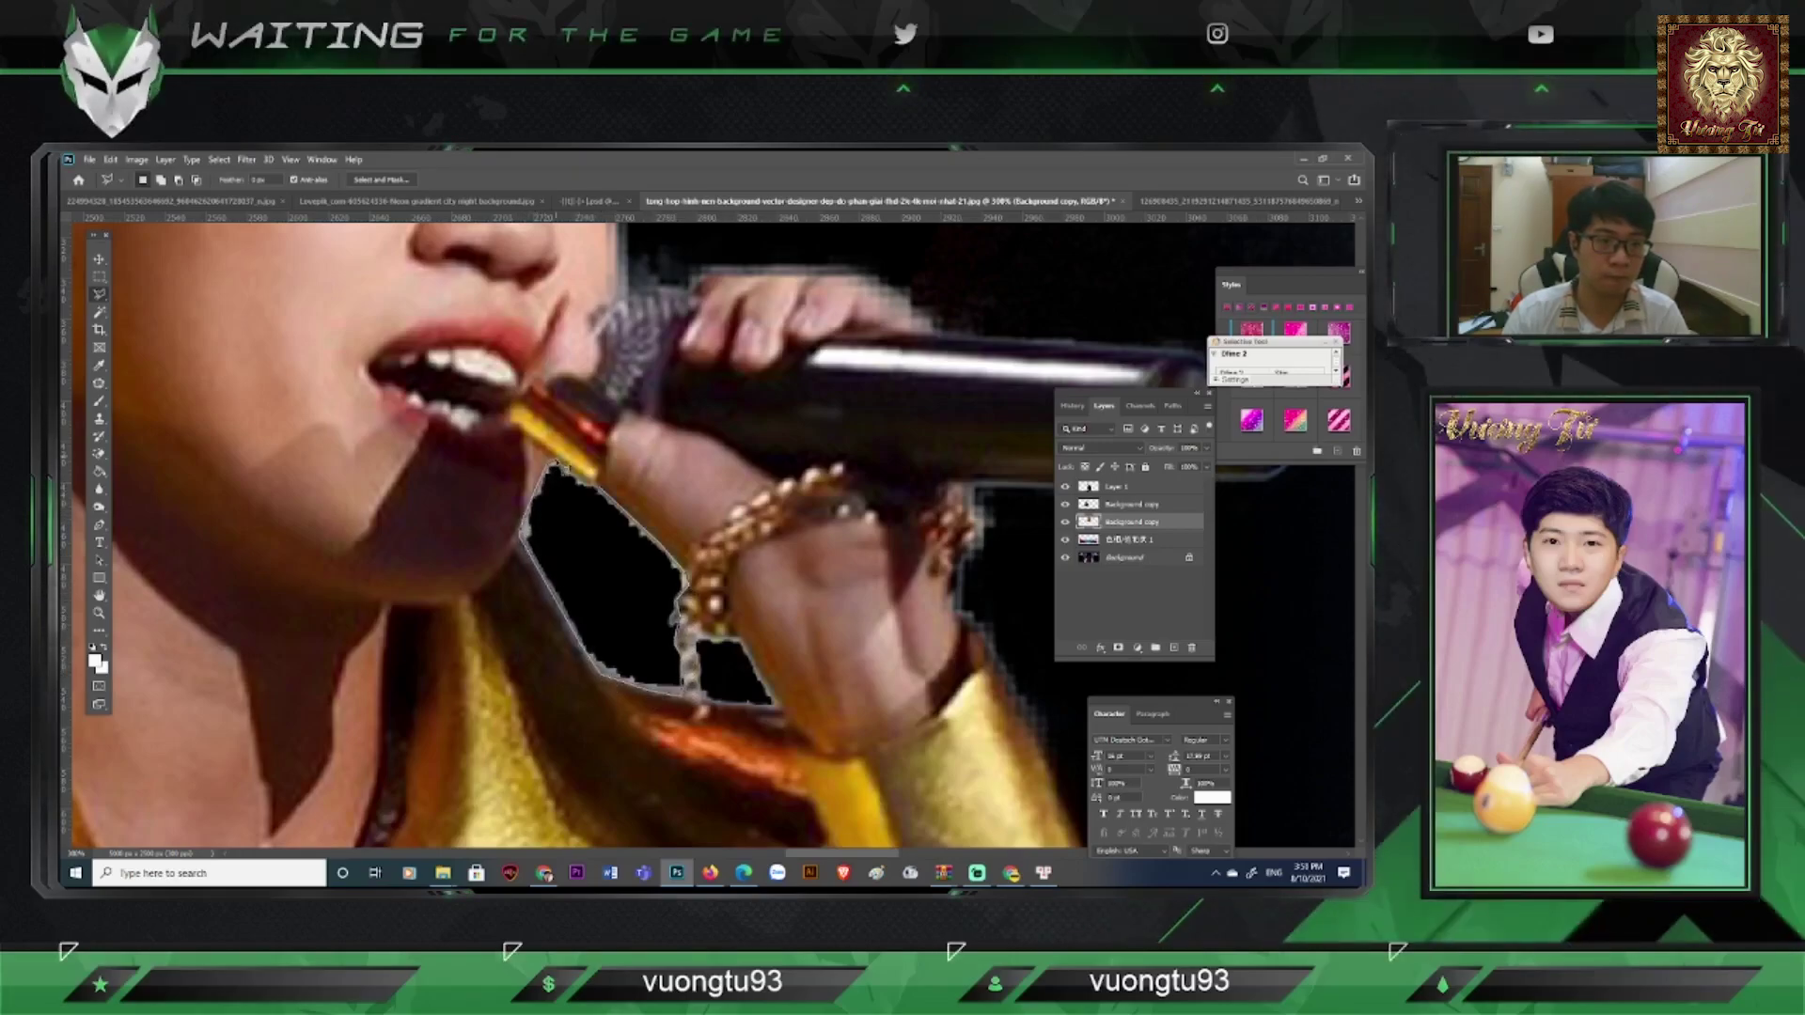
{"action": "left_click", "coordinate": [98, 454]}
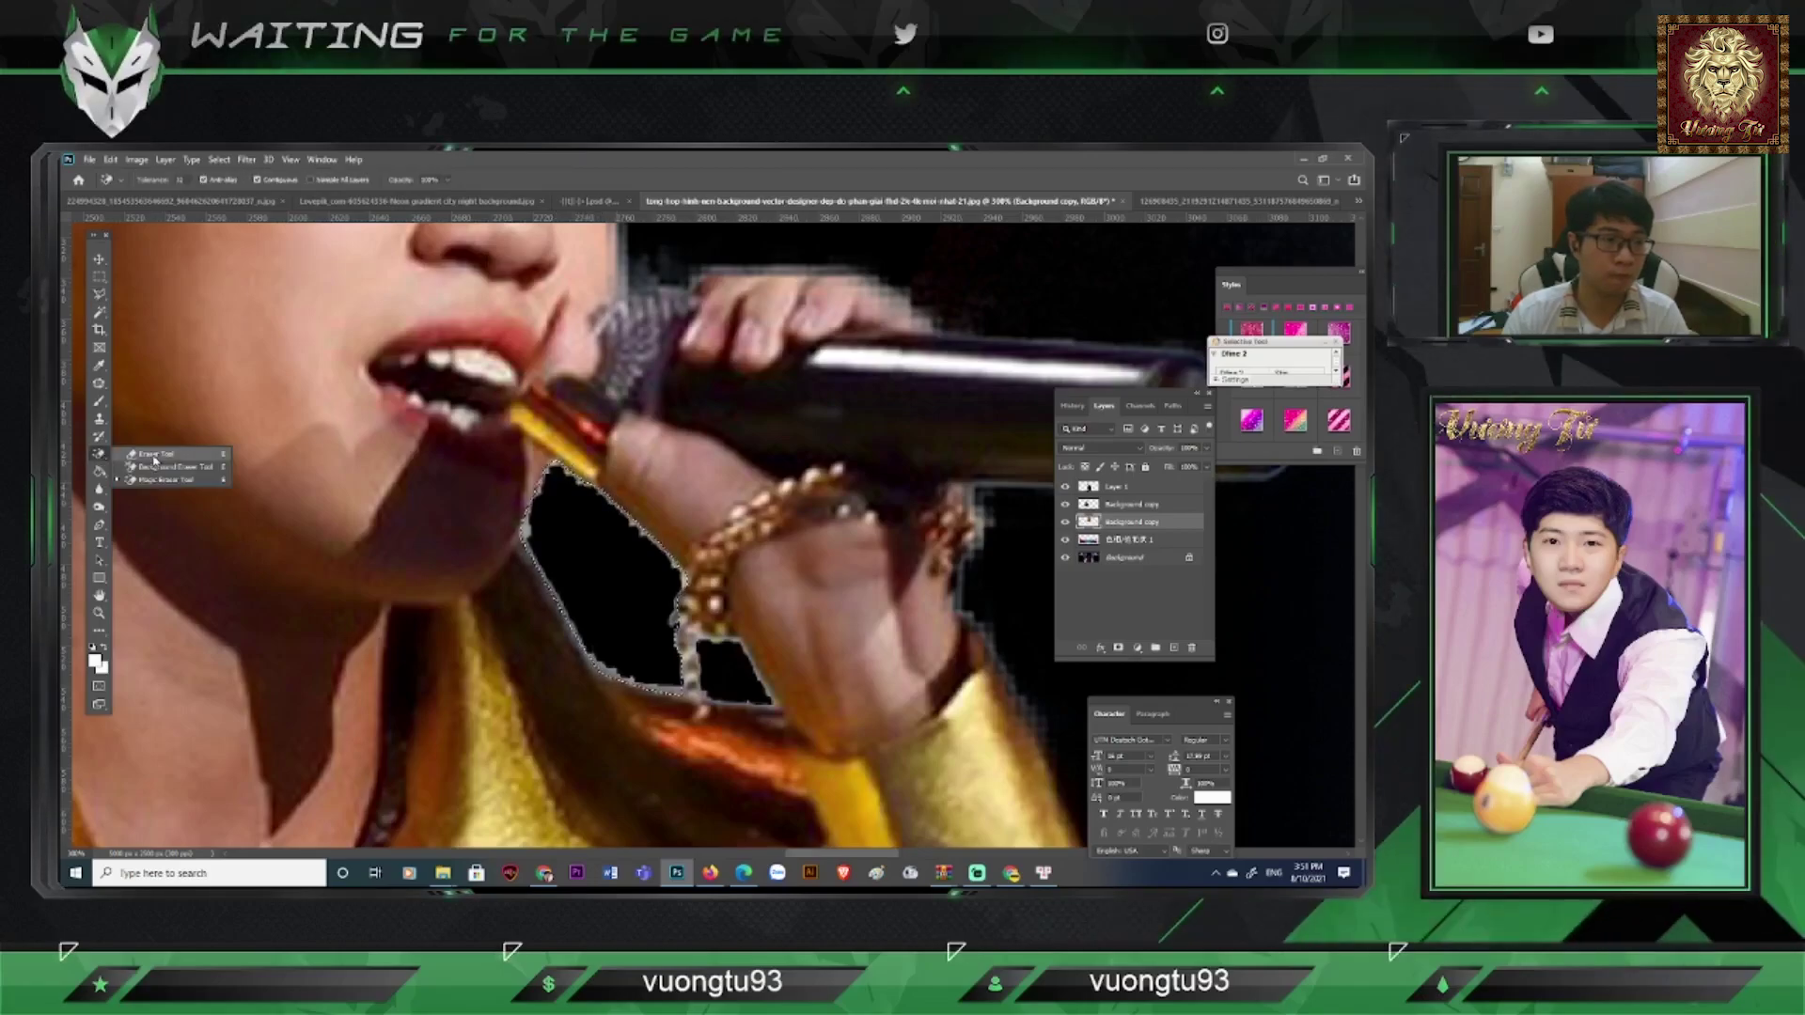
Step: Outline the fringe in the small gap below the bracelet with the Polygonal Lasso and erase it
{"action": "left_click", "coordinate": [99, 293]}
{"action": "scroll", "coordinate": [828, 666], "scroll_direction": "up", "scroll_amount": 4}
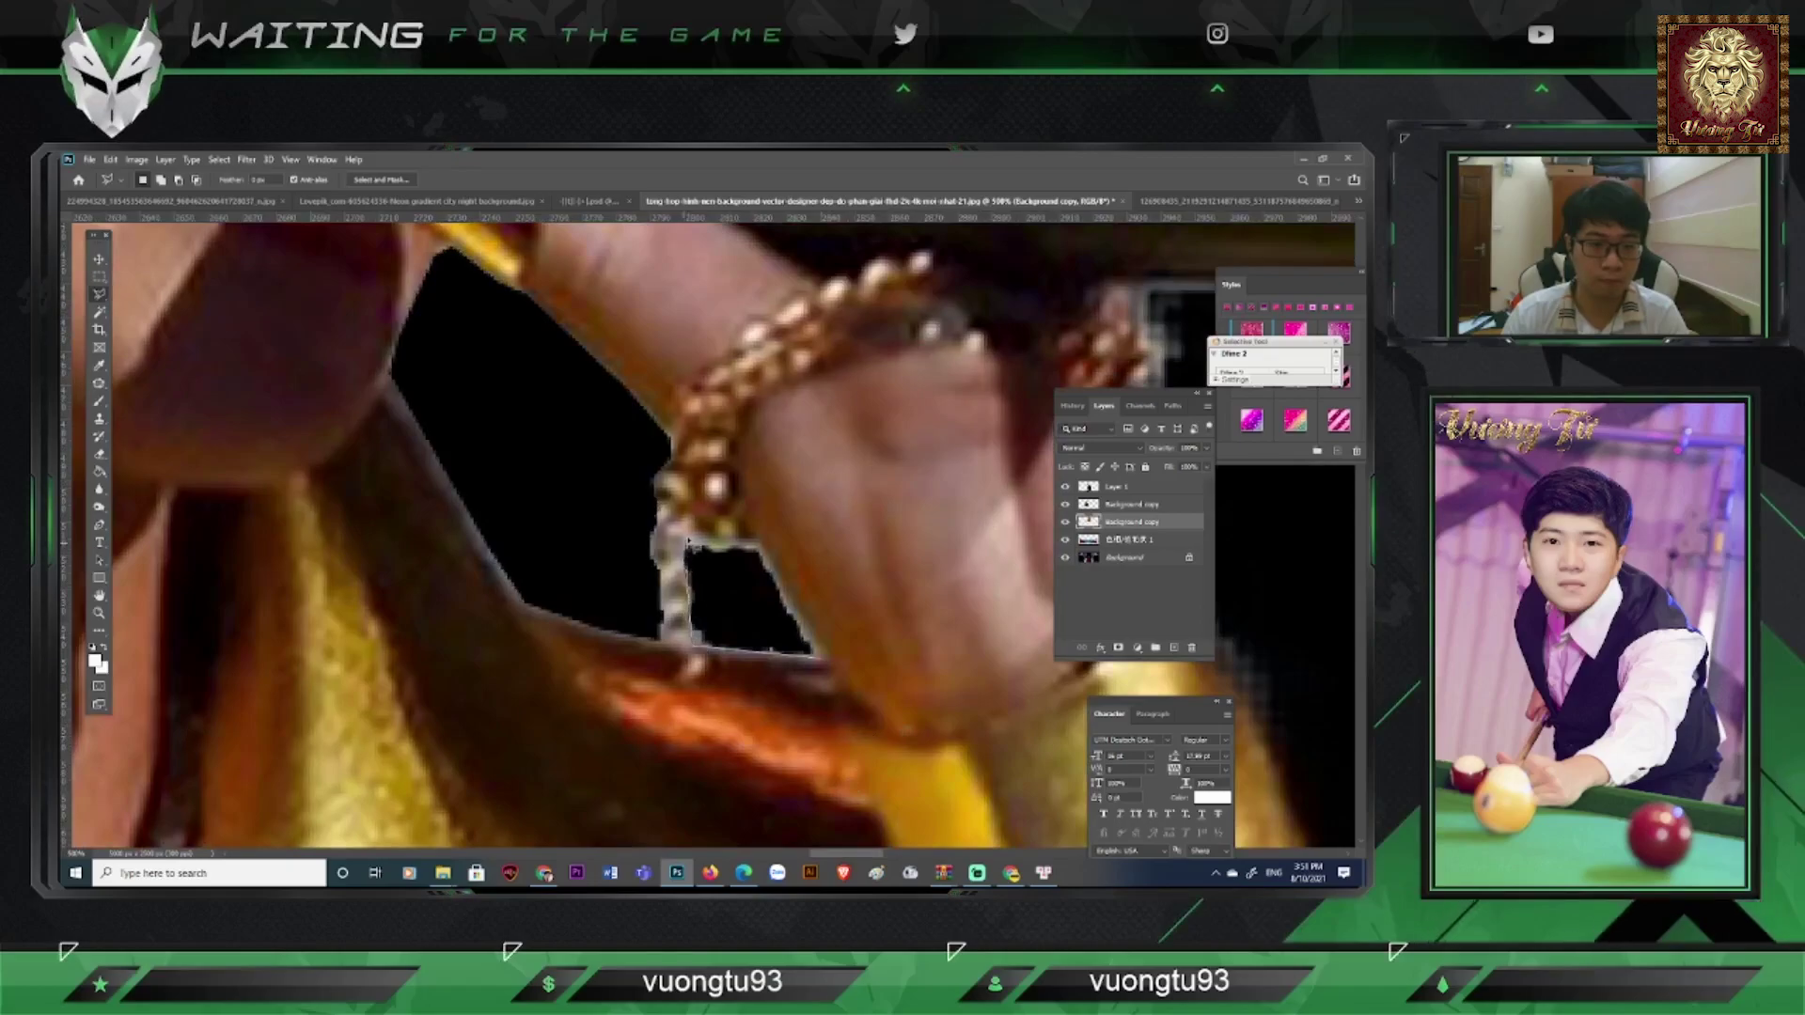
{"action": "left_click", "coordinate": [819, 641]}
{"action": "left_click", "coordinate": [98, 454]}
{"action": "left_click", "coordinate": [817, 628]}
{"action": "key", "text": "ctrl+minus"}
{"action": "key", "text": "ctrl+minus"}
{"action": "key", "text": "ctrl+minus"}
{"action": "key", "text": "ctrl+minus"}
{"action": "key", "text": "ctrl+minus"}
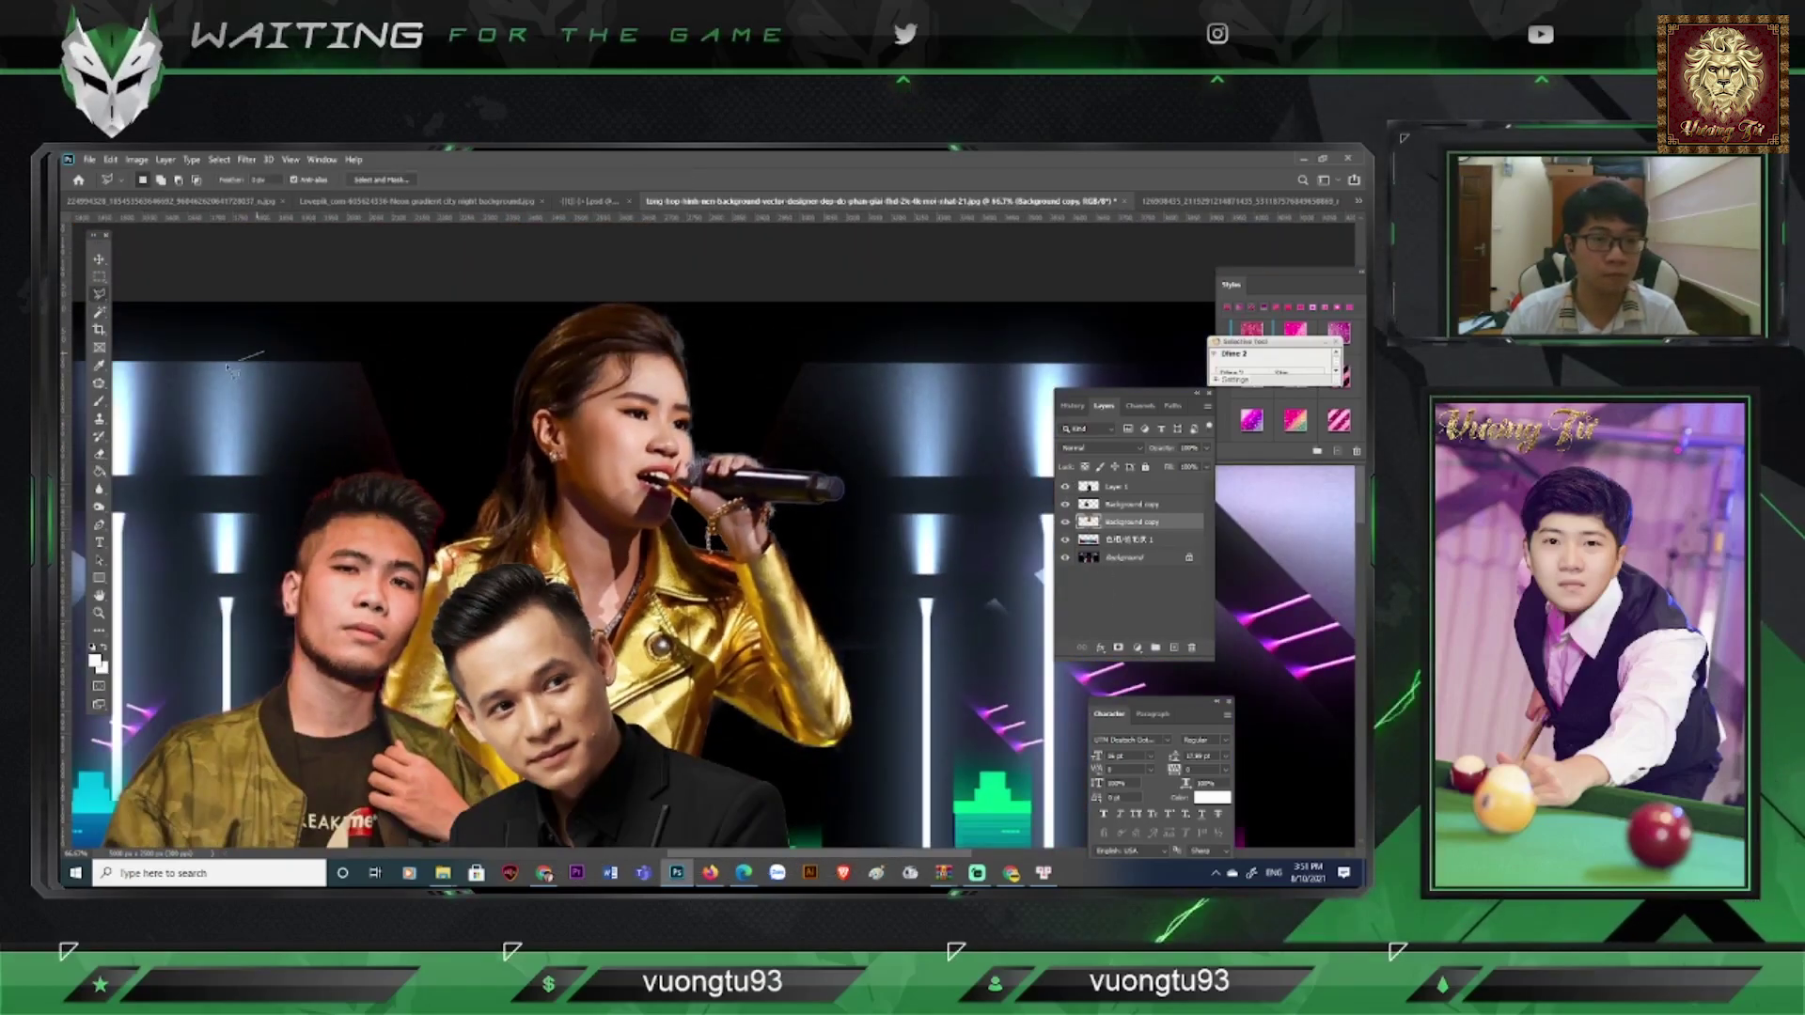
Step: Resize the soft eraser brush and clean up the remaining edge around the bracelet's hanging chain
{"action": "scroll", "coordinate": [247, 404], "scroll_direction": "up", "scroll_amount": 1}
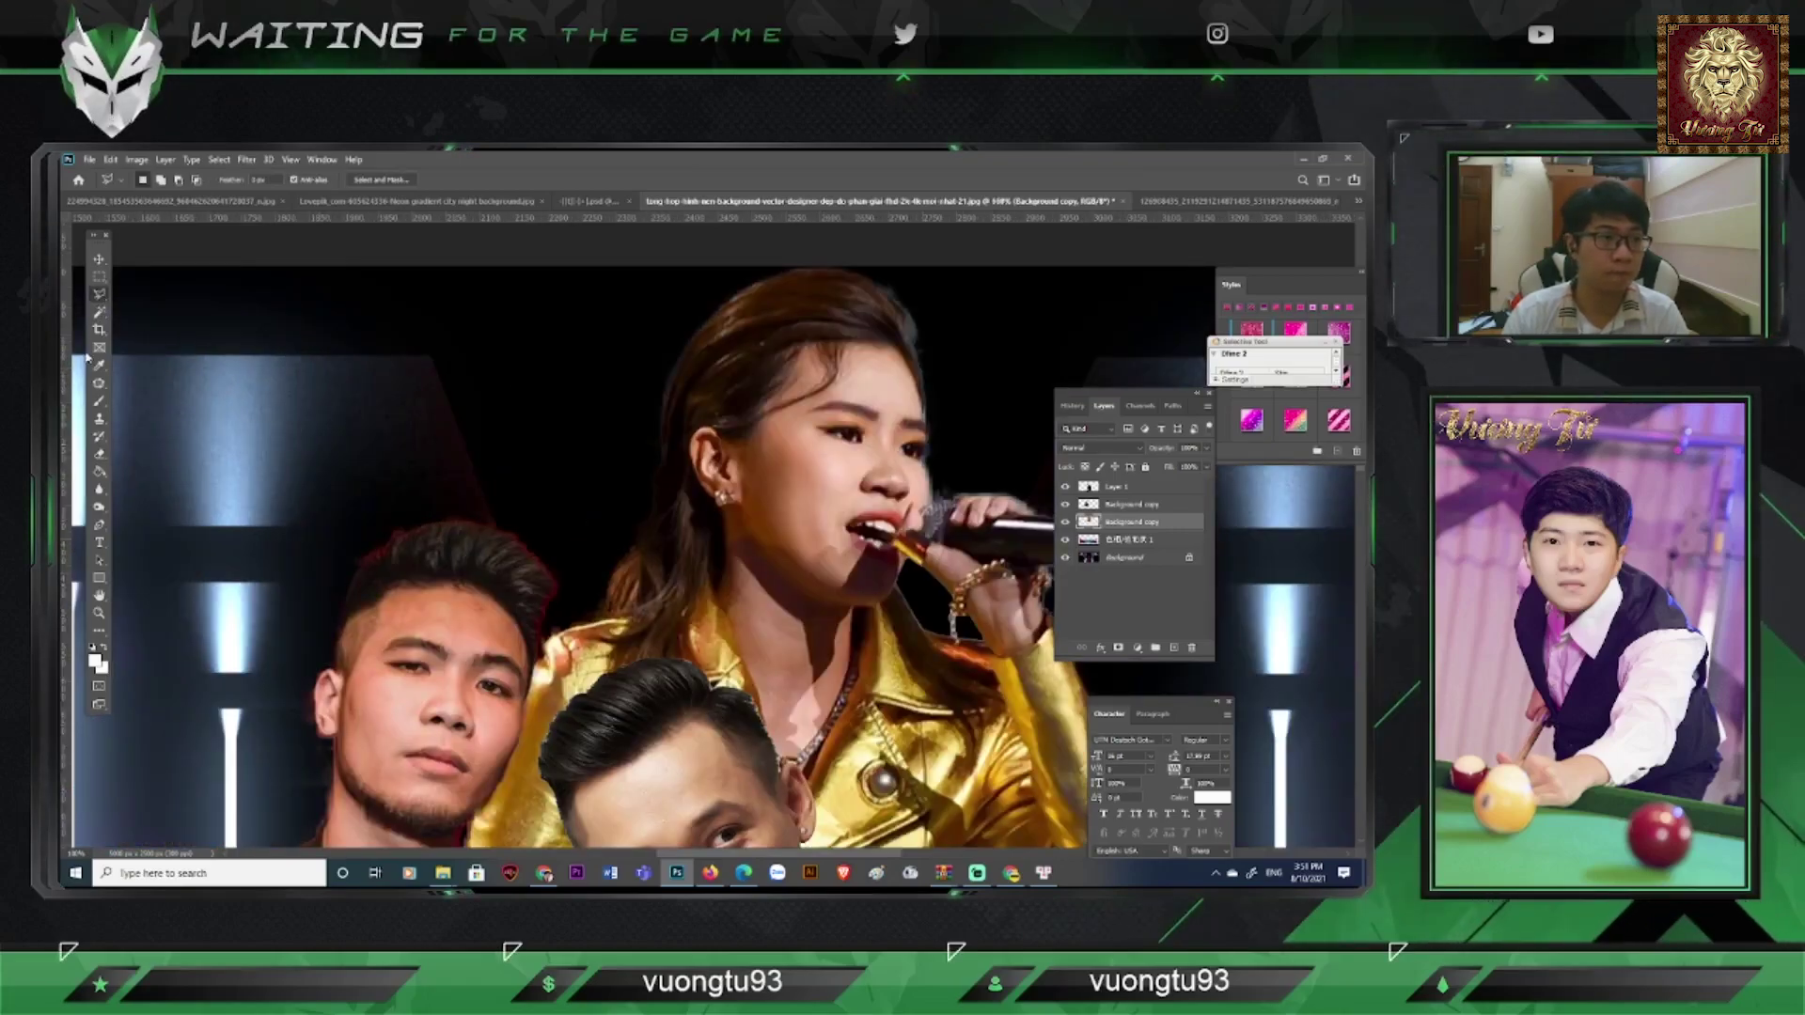
{"action": "left_click", "coordinate": [157, 179]}
{"action": "key", "text": "ctrl+plus"}
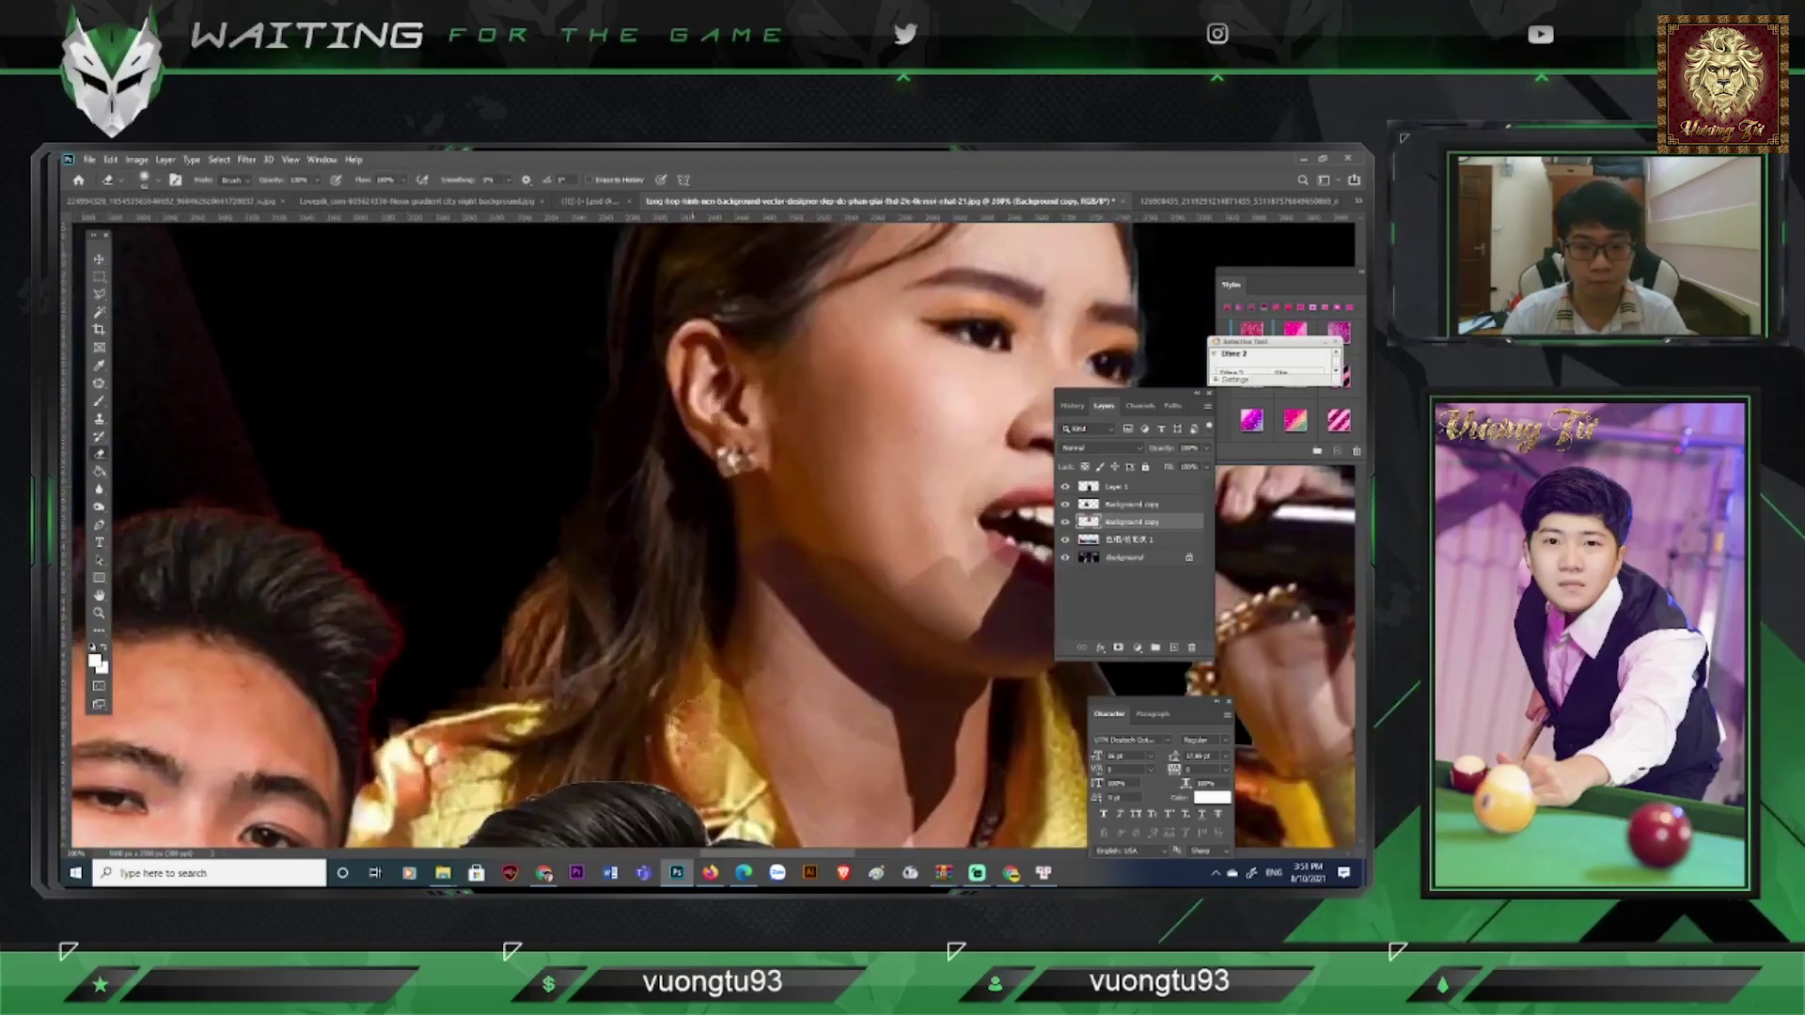
{"action": "scroll", "coordinate": [206, 554], "scroll_direction": "right", "scroll_amount": 9}
{"action": "scroll", "coordinate": [206, 553], "scroll_direction": "down", "scroll_amount": 1}
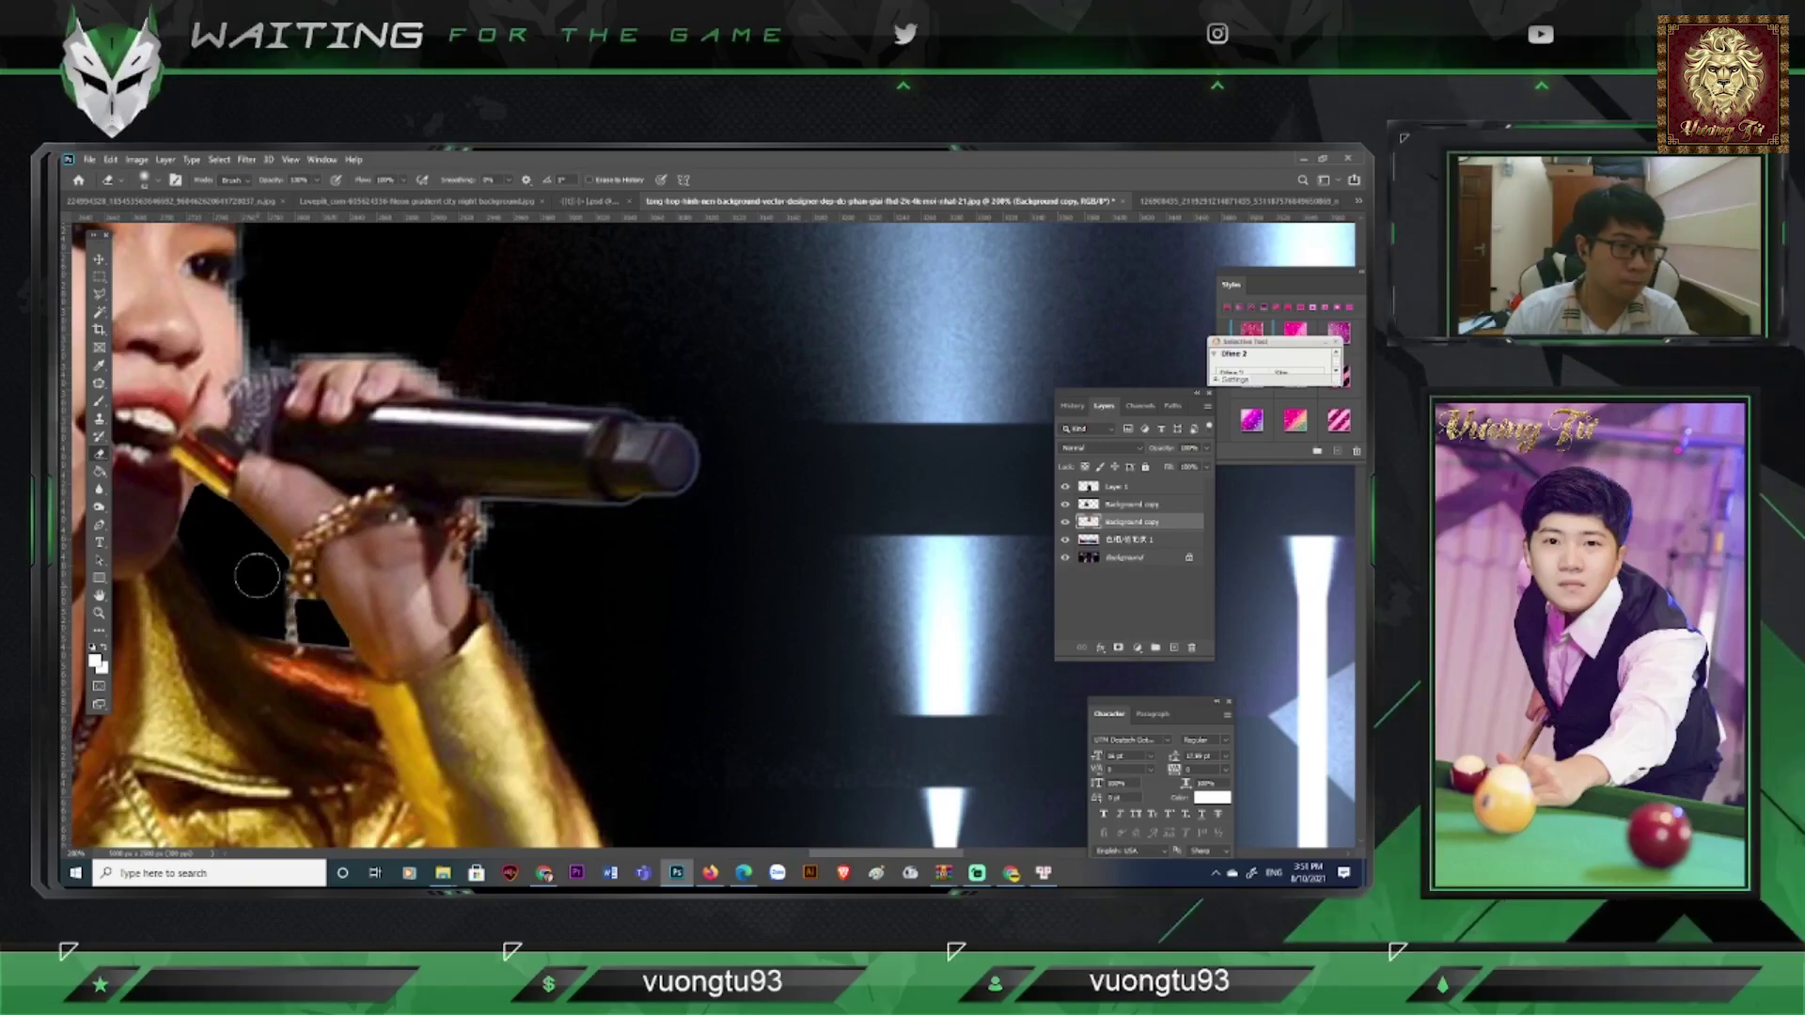
{"action": "left_click", "coordinate": [157, 180]}
{"action": "left_click", "coordinate": [144, 223]}
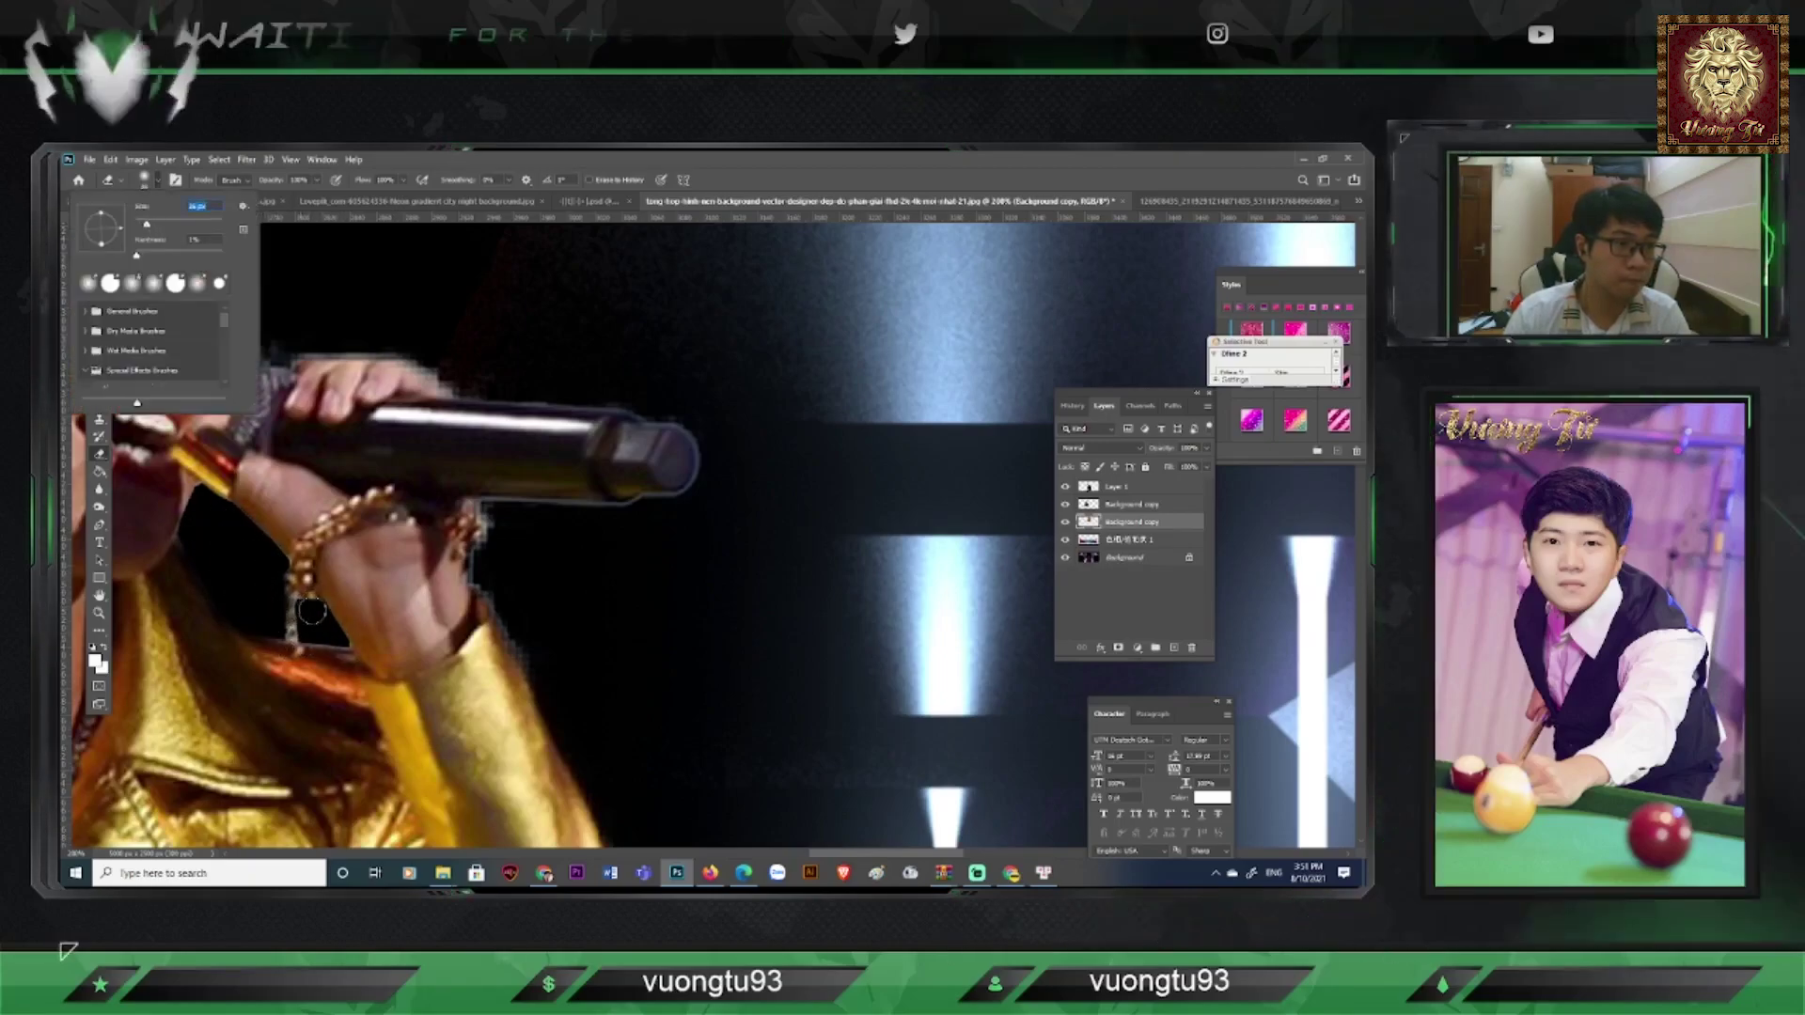
{"action": "left_click", "coordinate": [311, 634]}
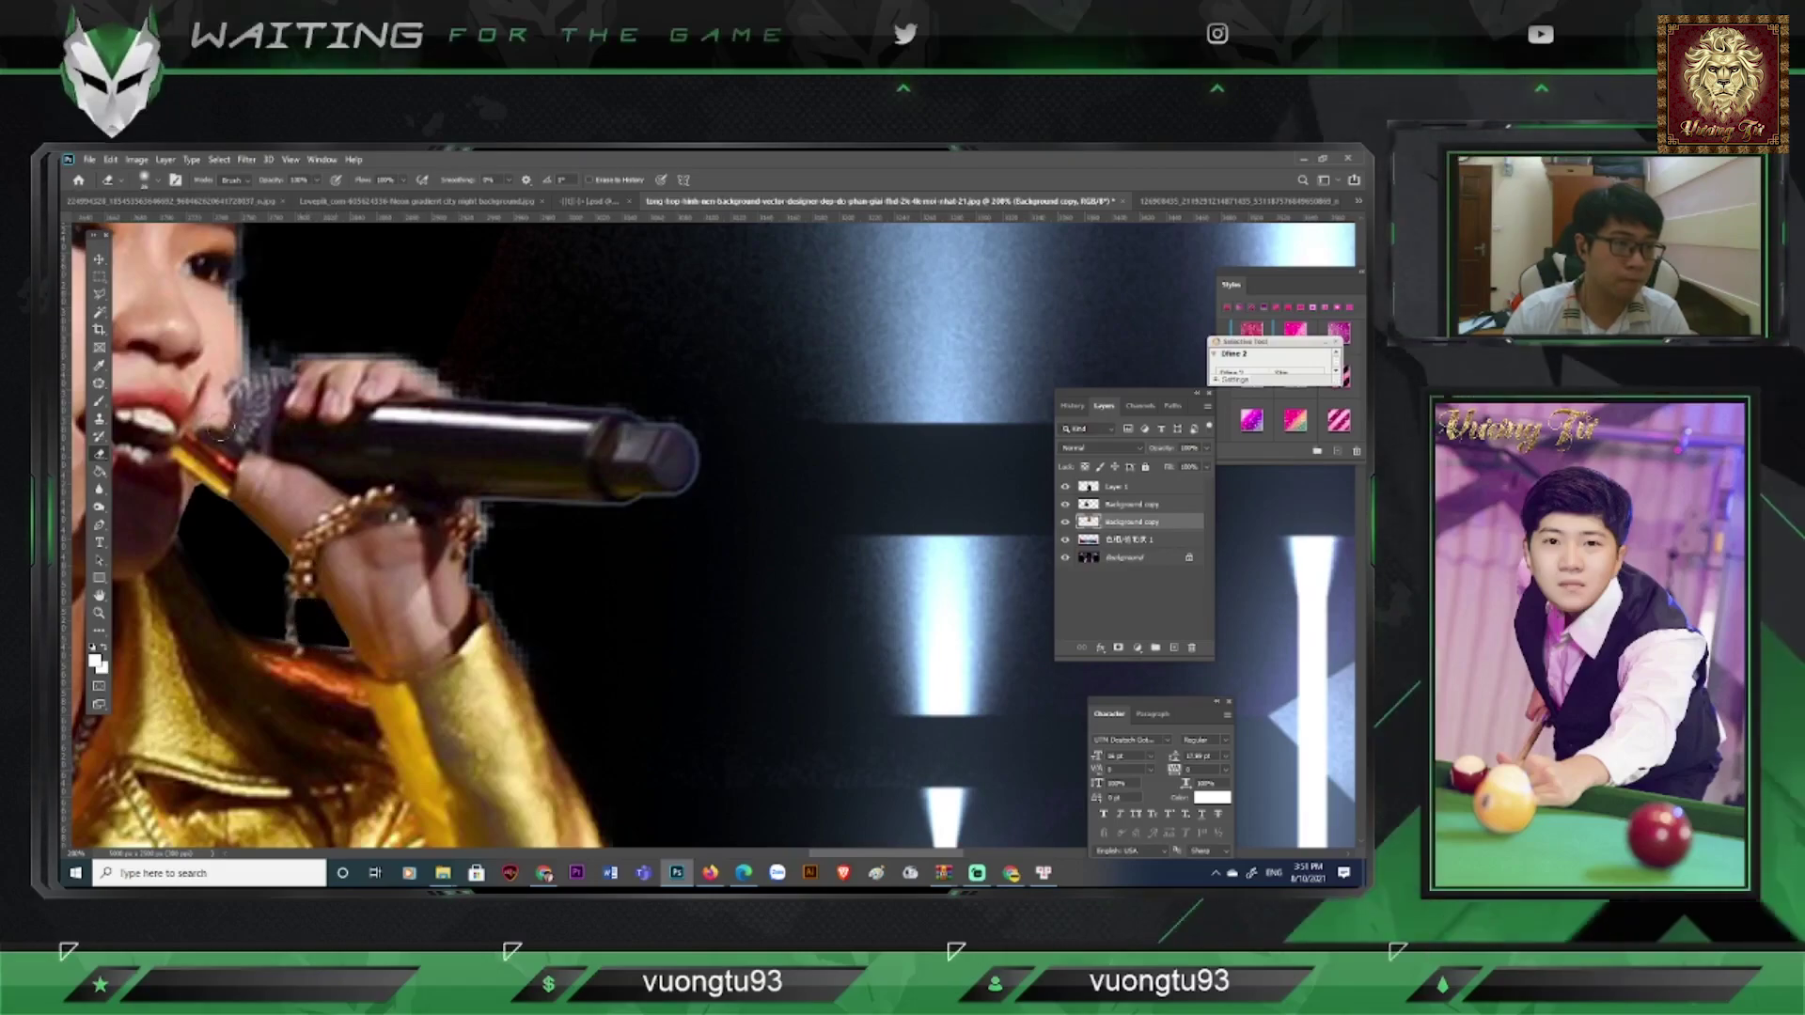
{"action": "left_click", "coordinate": [156, 187]}
{"action": "left_click", "coordinate": [345, 646]}
{"action": "key", "text": "ctrl+minus"}
{"action": "key", "text": "ctrl+minus"}
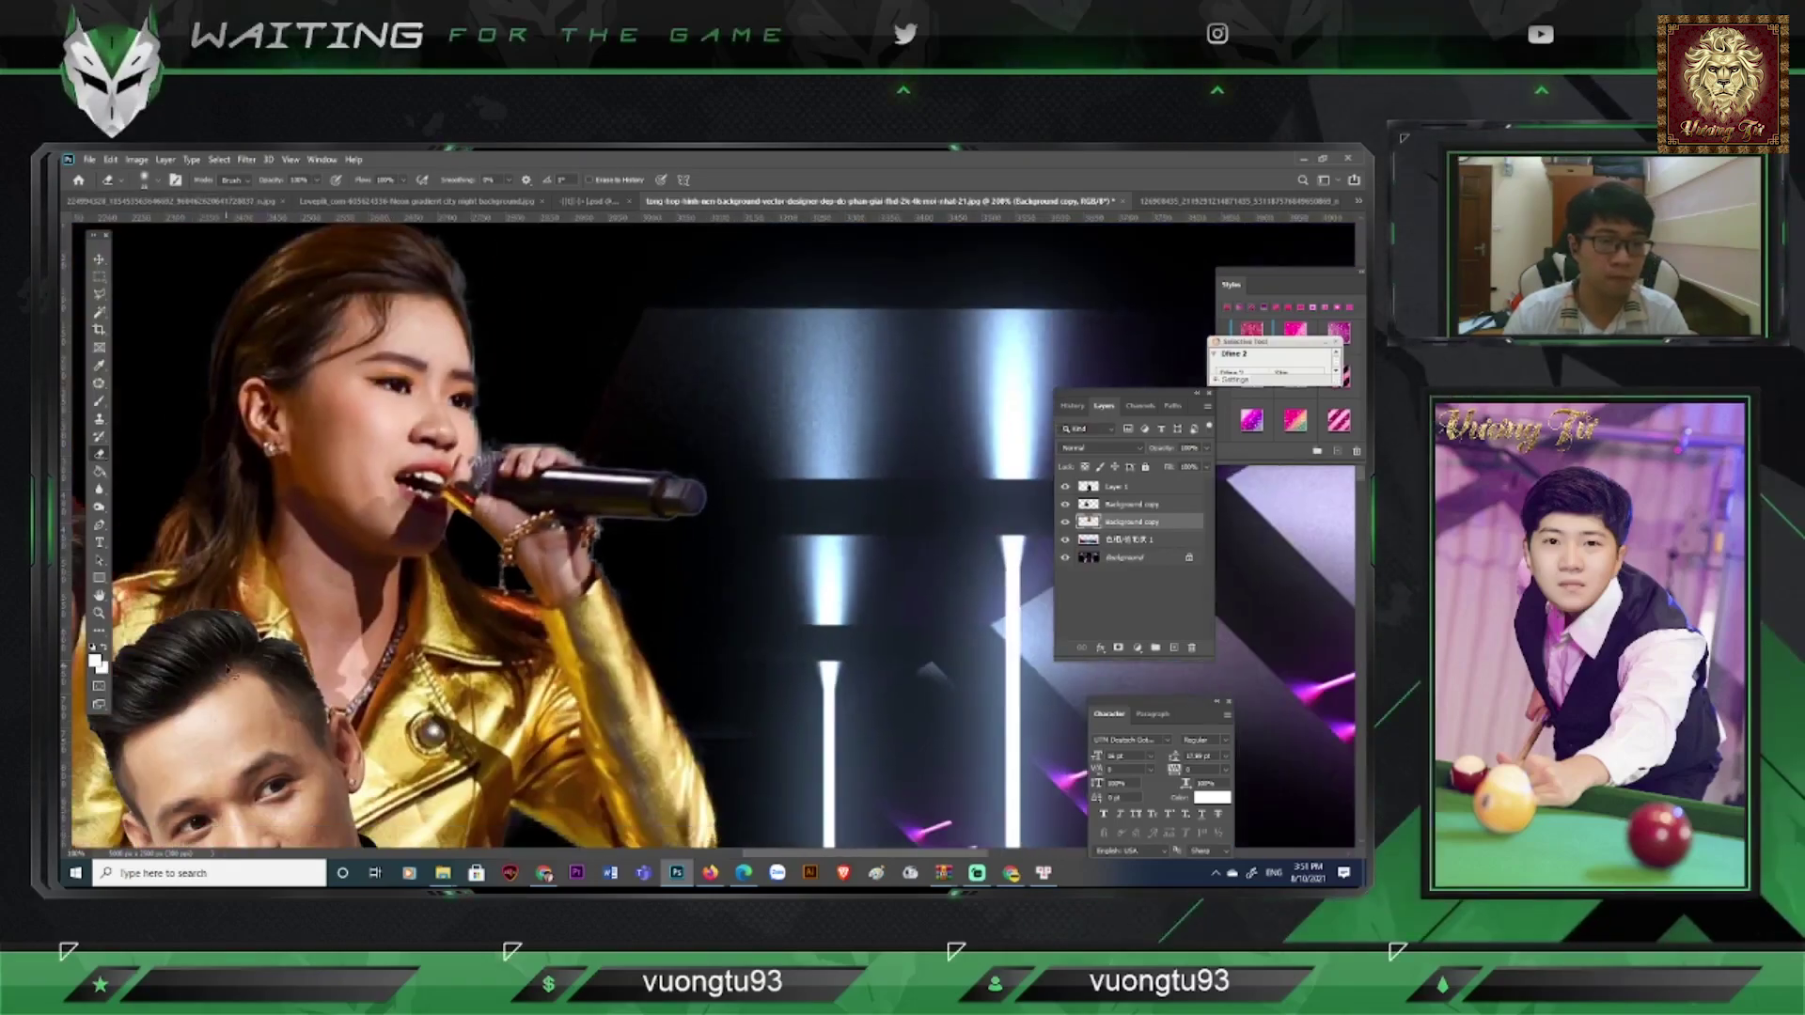
Step: Erase the rough outer edge of the singer's raised sleeve near the elbow with a resized soft eraser
{"action": "key", "text": "ctrl+plus"}
{"action": "scroll", "coordinate": [345, 646], "scroll_direction": "down", "scroll_amount": 3}
{"action": "left_click", "coordinate": [152, 180]}
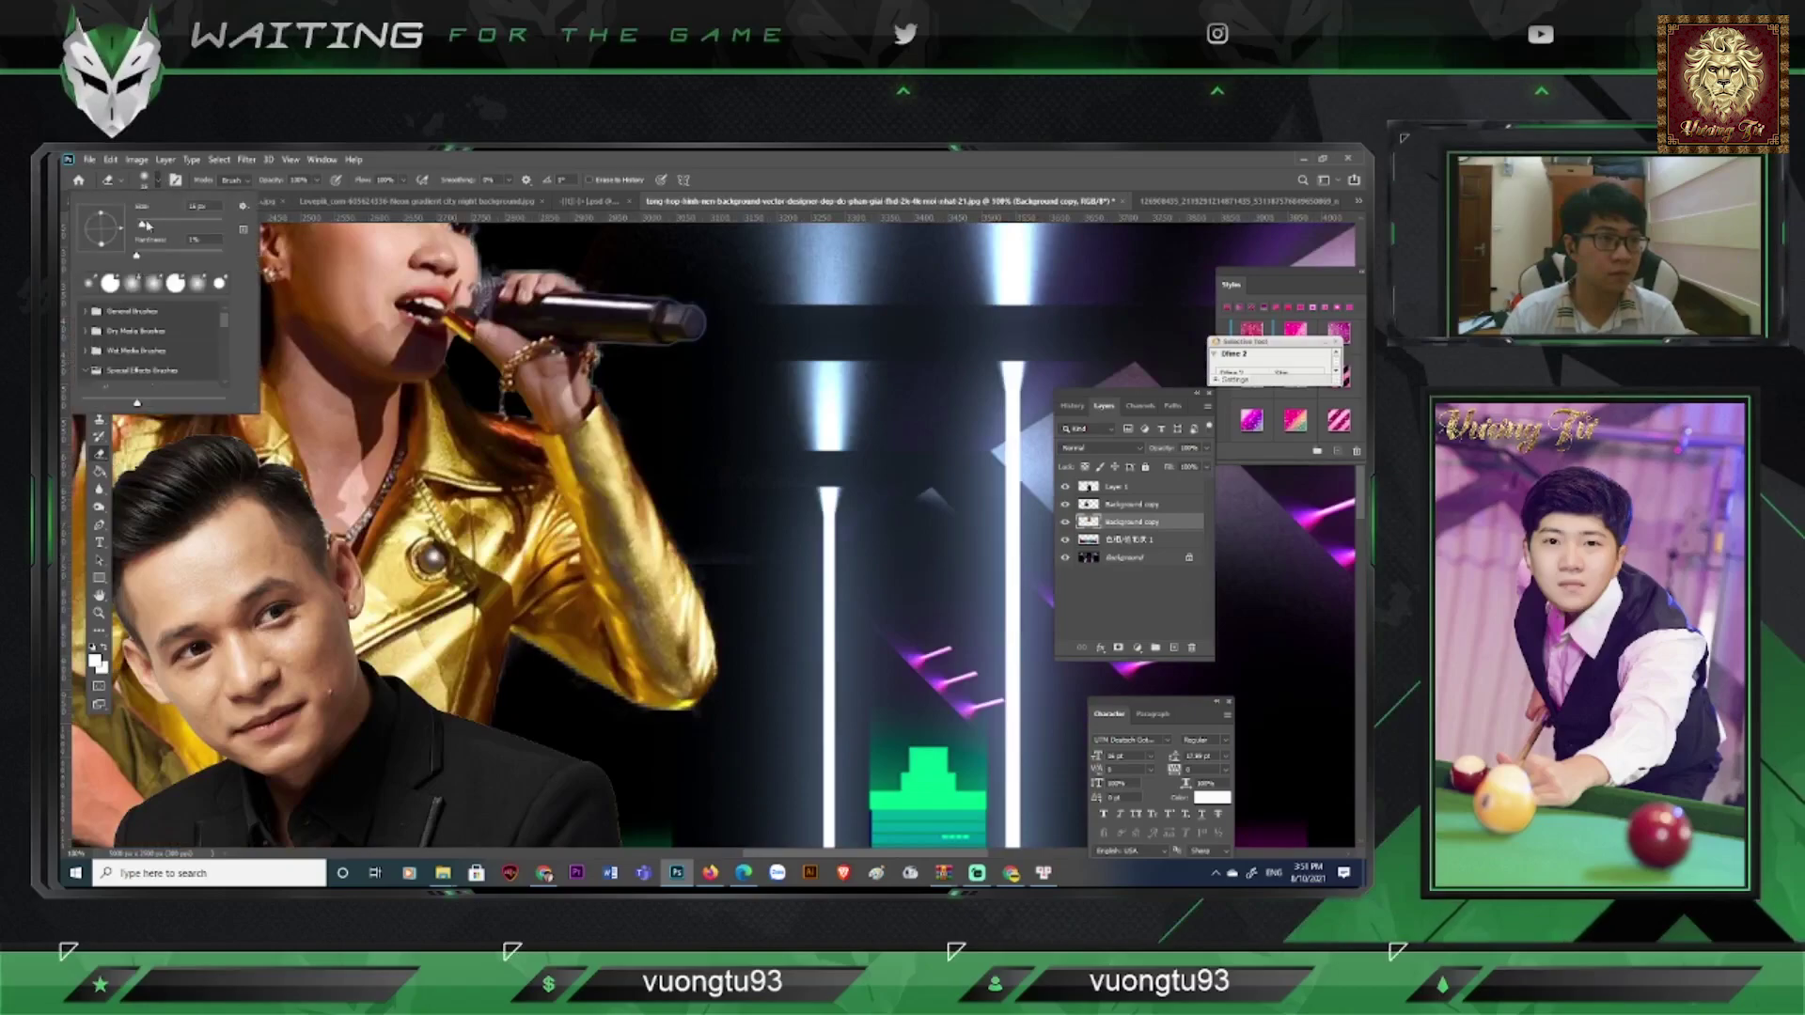
{"action": "mouse_move", "coordinate": [752, 583]}
{"action": "left_mouse_down"}
{"action": "mouse_move", "coordinate": [737, 609]}
{"action": "mouse_move", "coordinate": [712, 532]}
{"action": "left_mouse_up"}
{"action": "key", "text": "ctrl+minus"}
{"action": "key", "text": "ctrl+minus"}
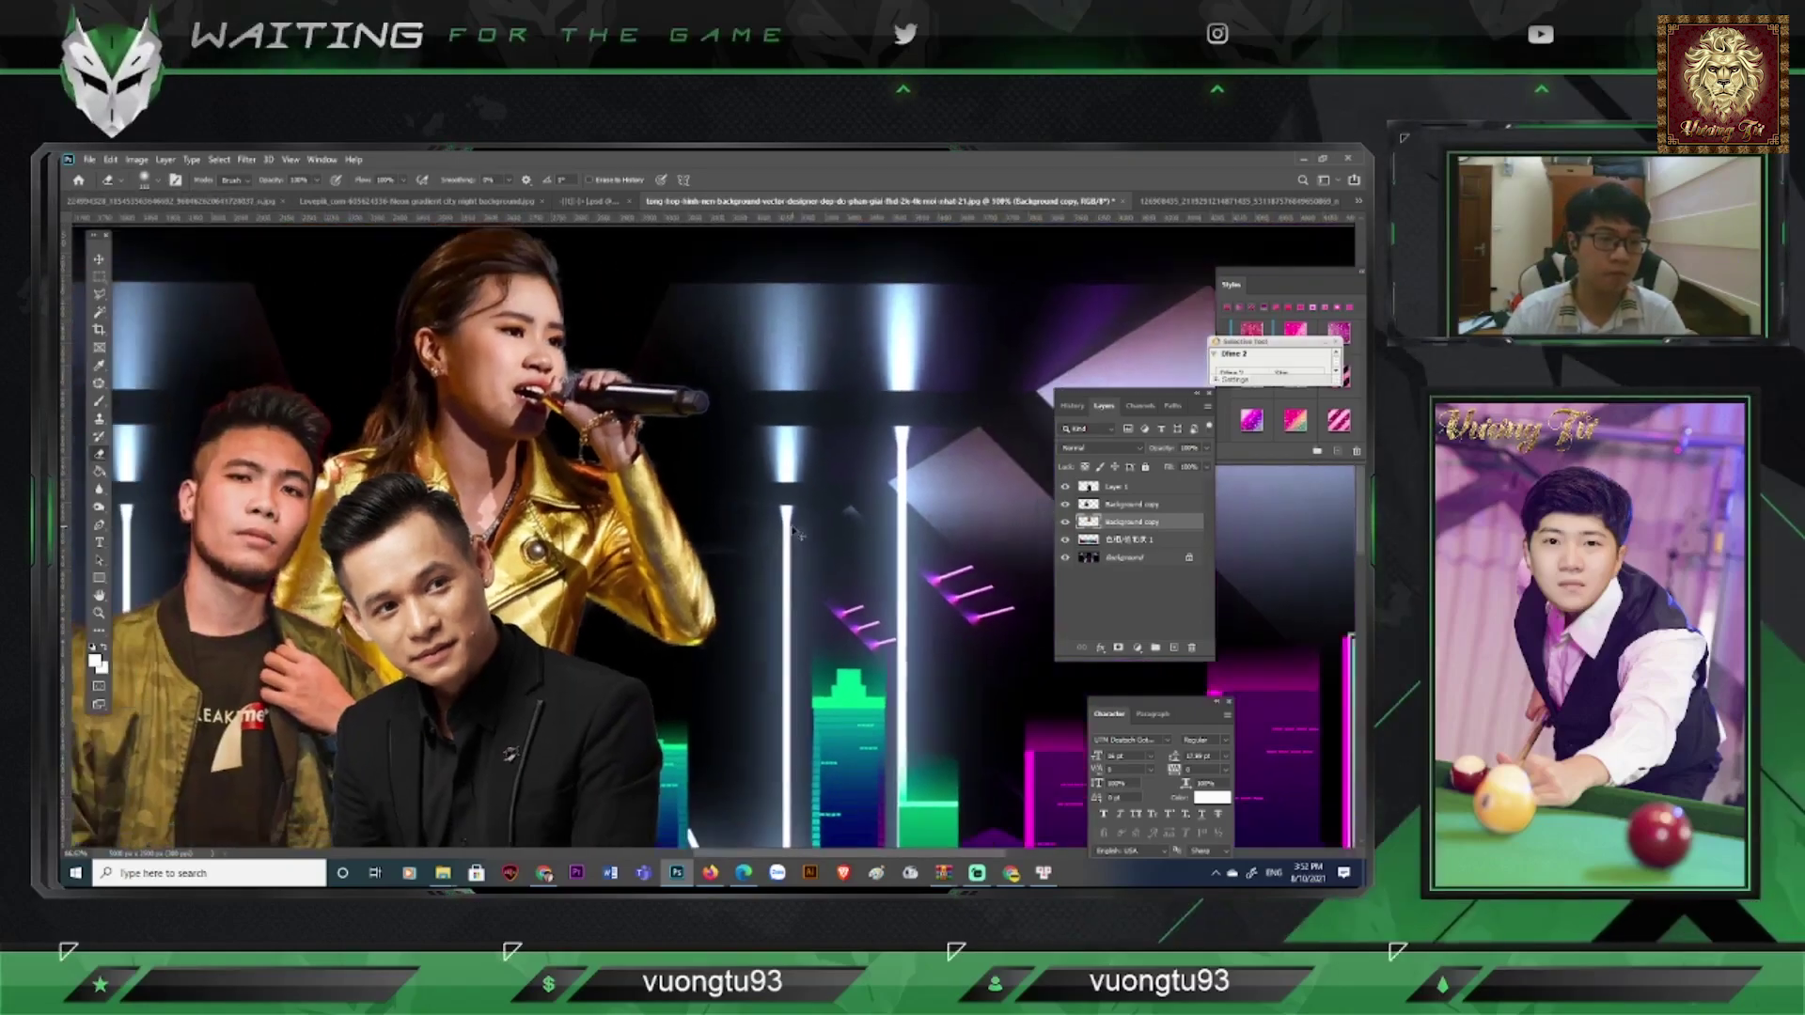
Step: Readjust the eraser size and clean the edge beneath the singer's raised sleeve
{"action": "key", "text": "ctrl+plus"}
{"action": "key", "text": "ctrl+plus"}
{"action": "left_click", "coordinate": [152, 179]}
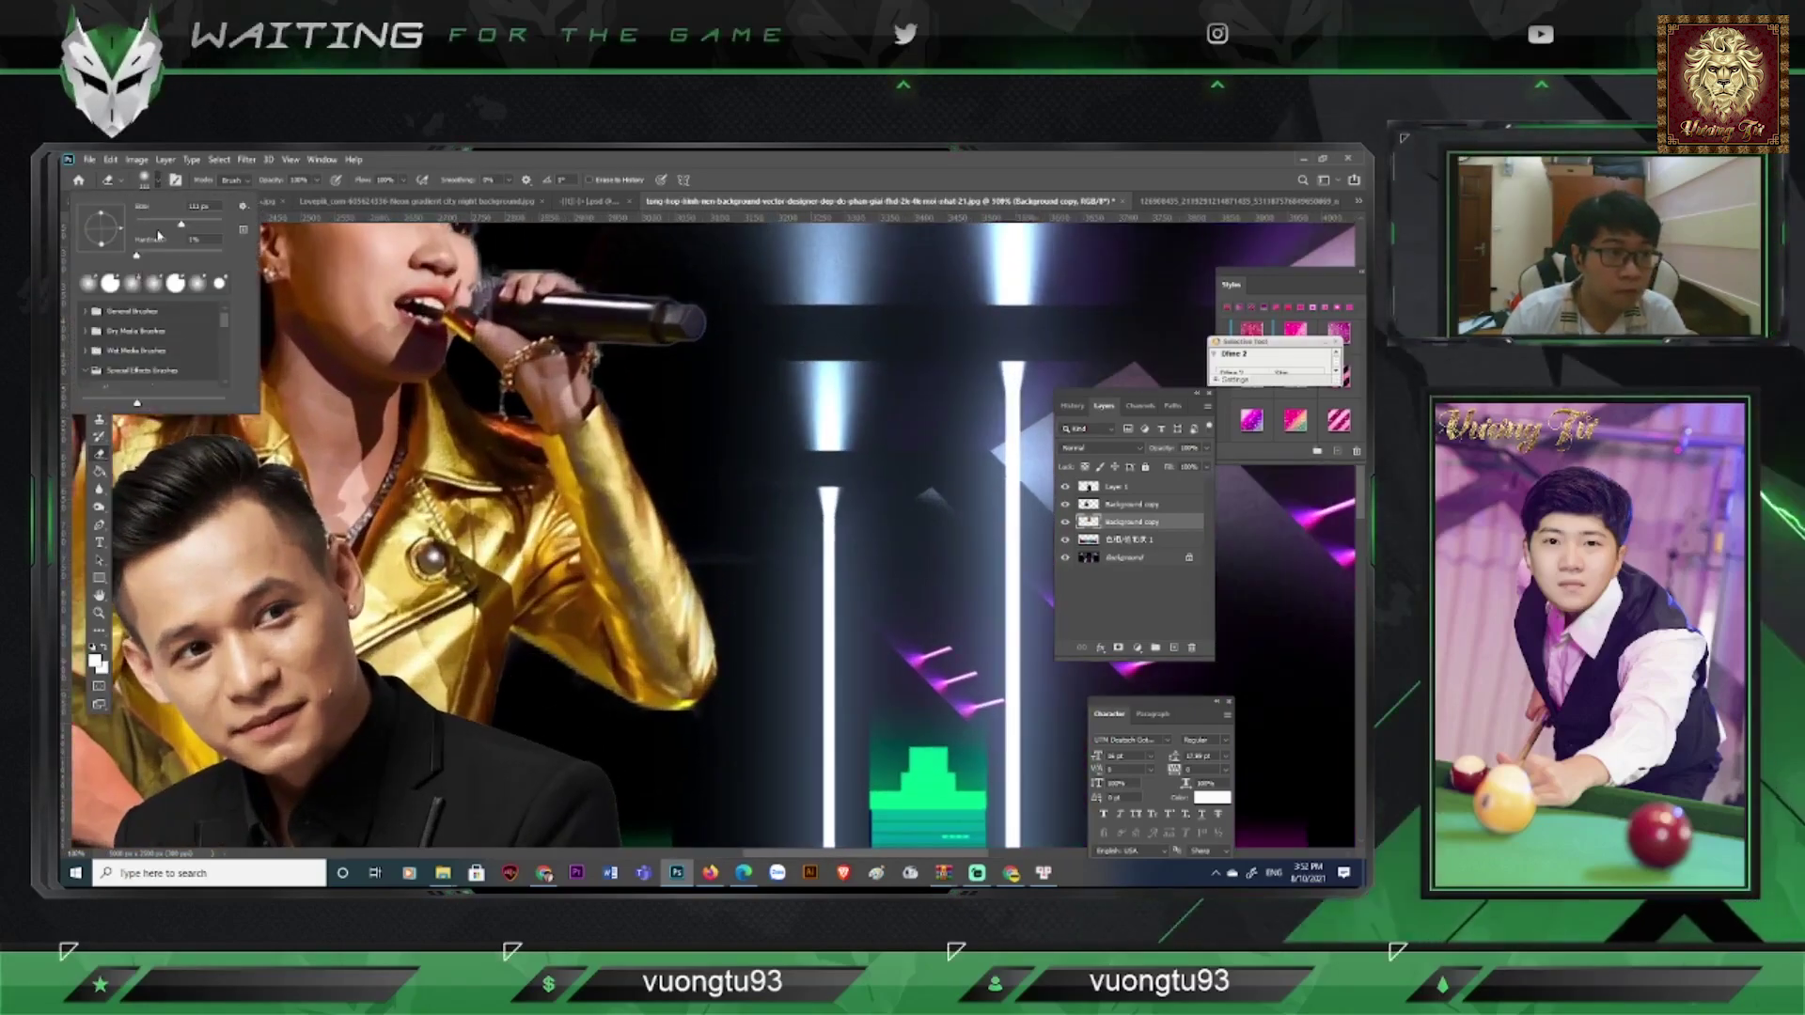
{"action": "left_click", "coordinate": [519, 649]}
{"action": "key", "text": "ctrl+minus"}
{"action": "key", "text": "ctrl+plus"}
{"action": "key", "text": "ctrl+plus"}
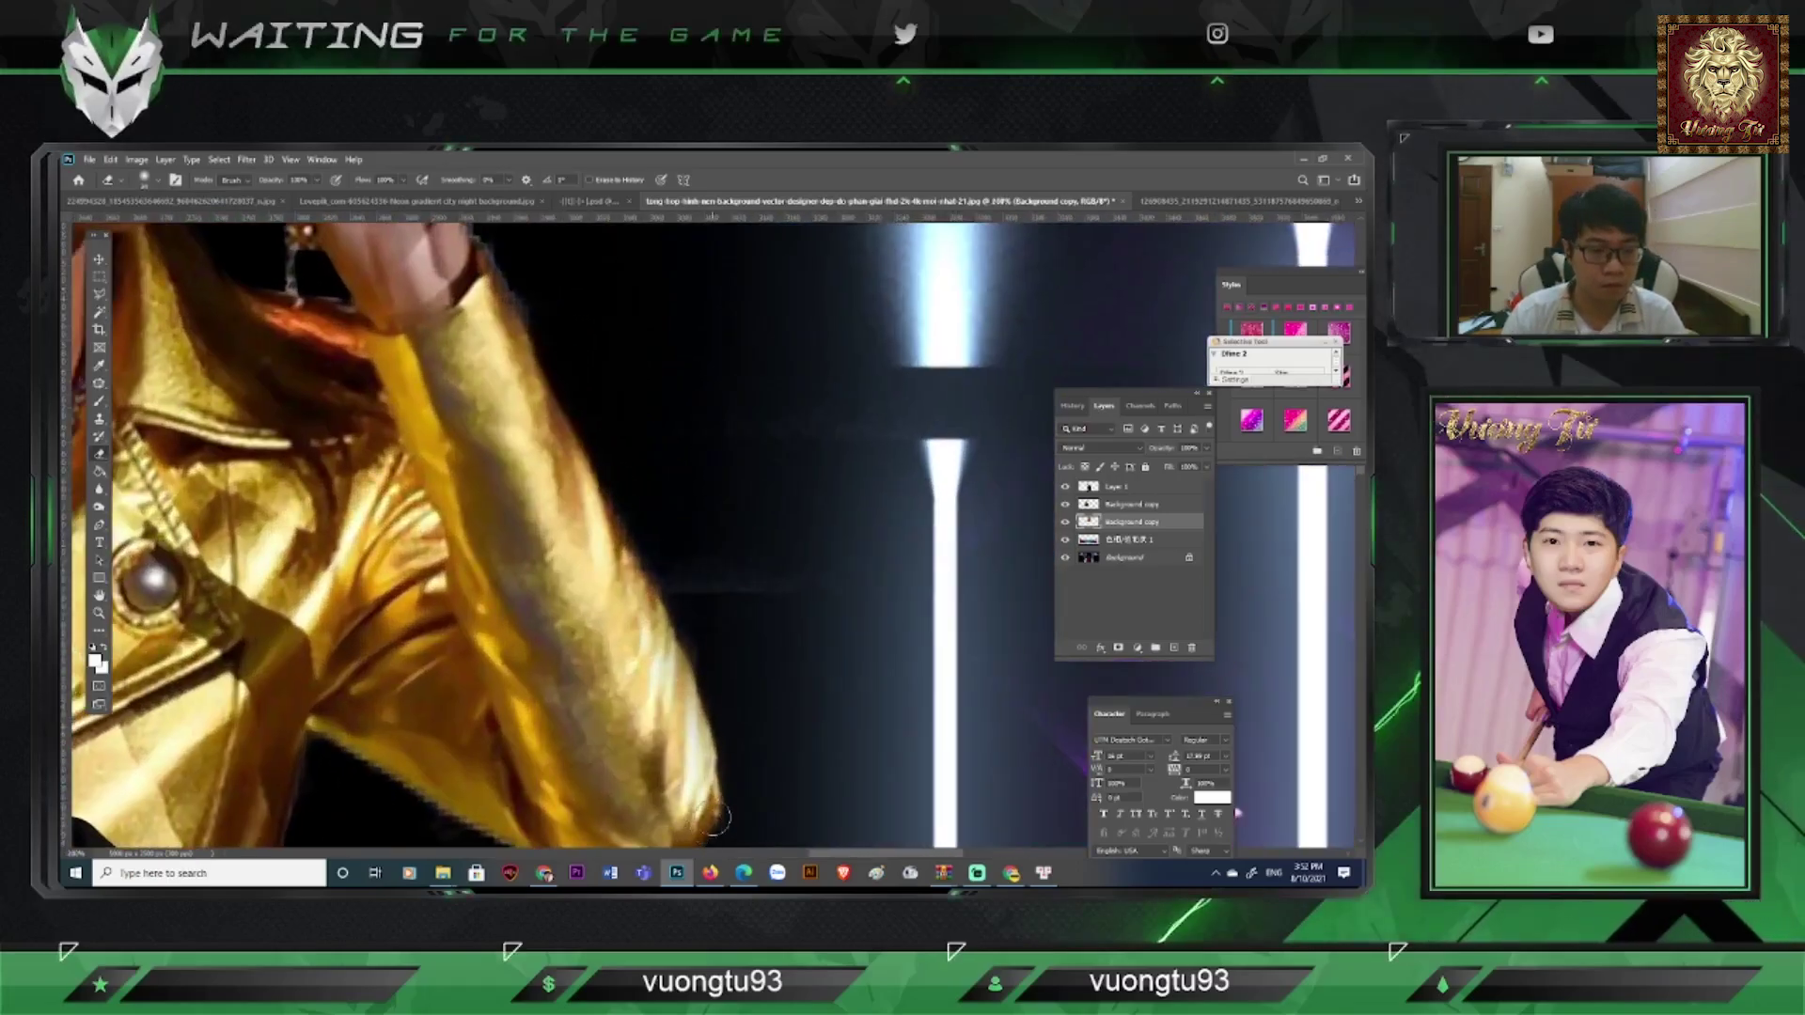
{"action": "scroll", "coordinate": [681, 804], "scroll_direction": "down", "scroll_amount": 2}
{"action": "scroll", "coordinate": [682, 804], "scroll_direction": "down", "scroll_amount": 4}
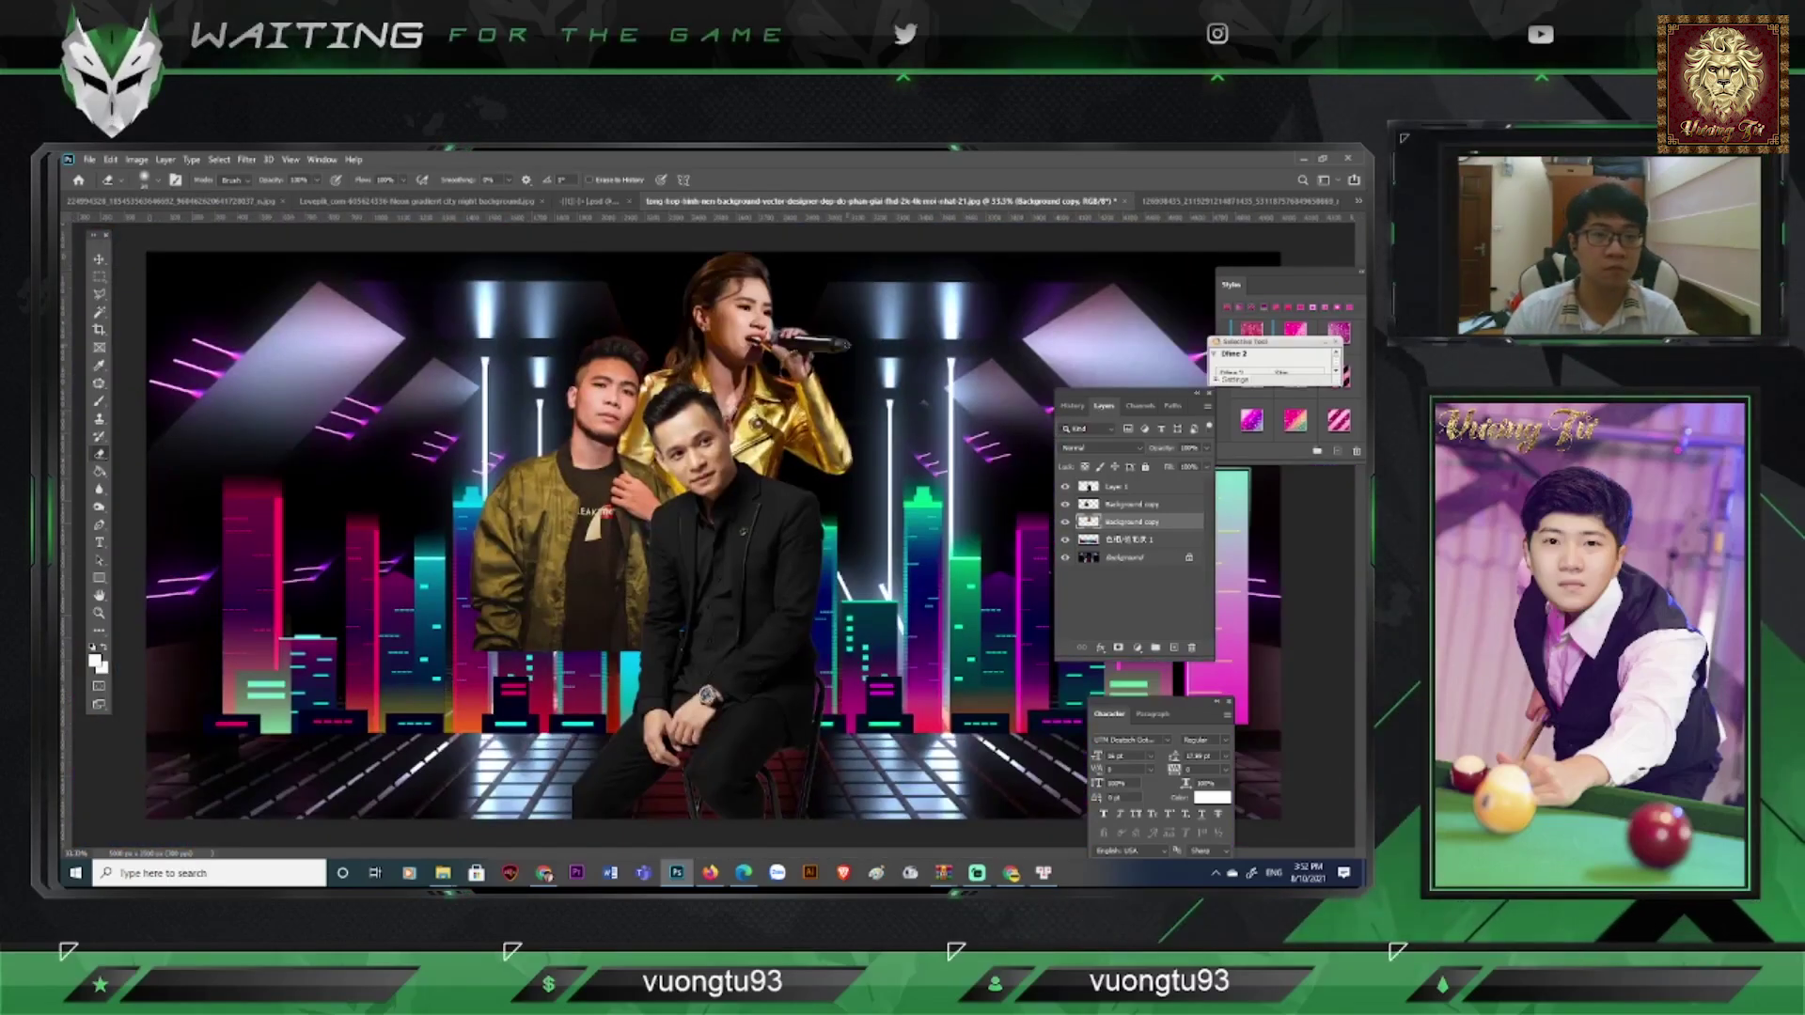
{"action": "scroll", "coordinate": [720, 399], "scroll_direction": "up", "scroll_amount": 3}
{"action": "scroll", "coordinate": [719, 400], "scroll_direction": "down", "scroll_amount": 1}
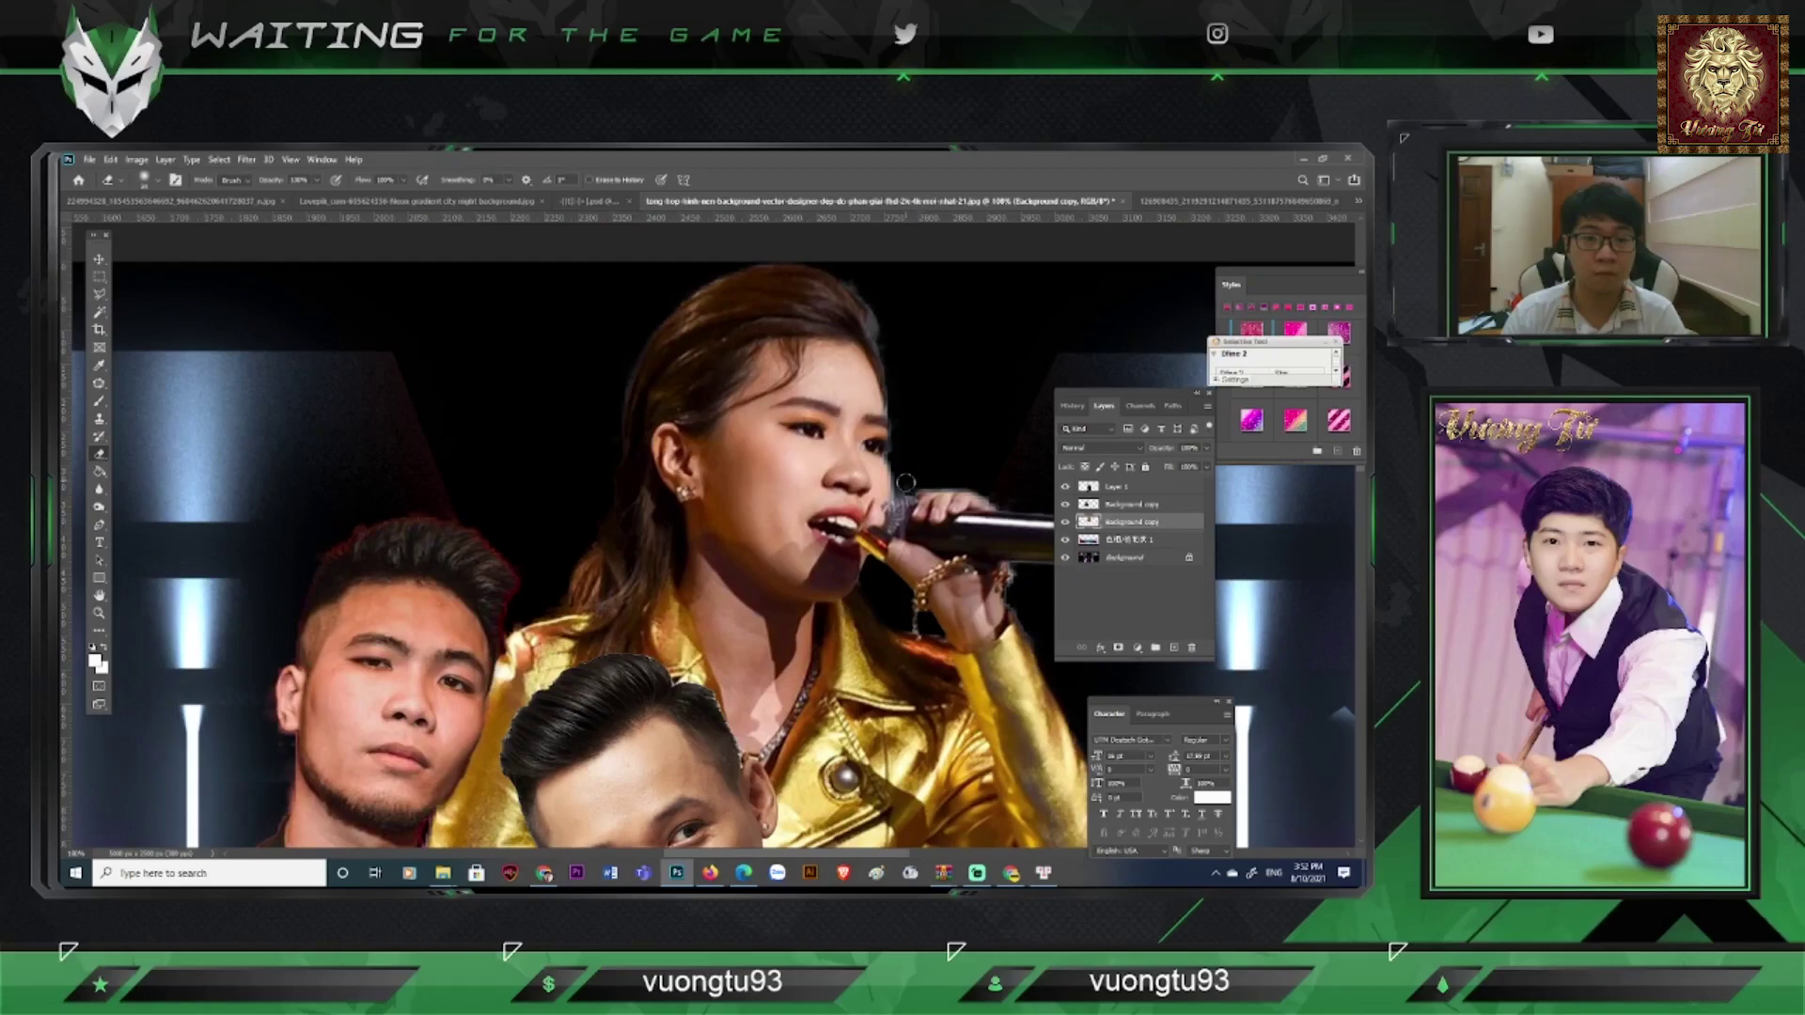
Step: Outline the fringe beside the singer's nose above the microphone with the Polygonal Lasso, erase it and clear the selection
{"action": "left_click", "coordinate": [99, 294]}
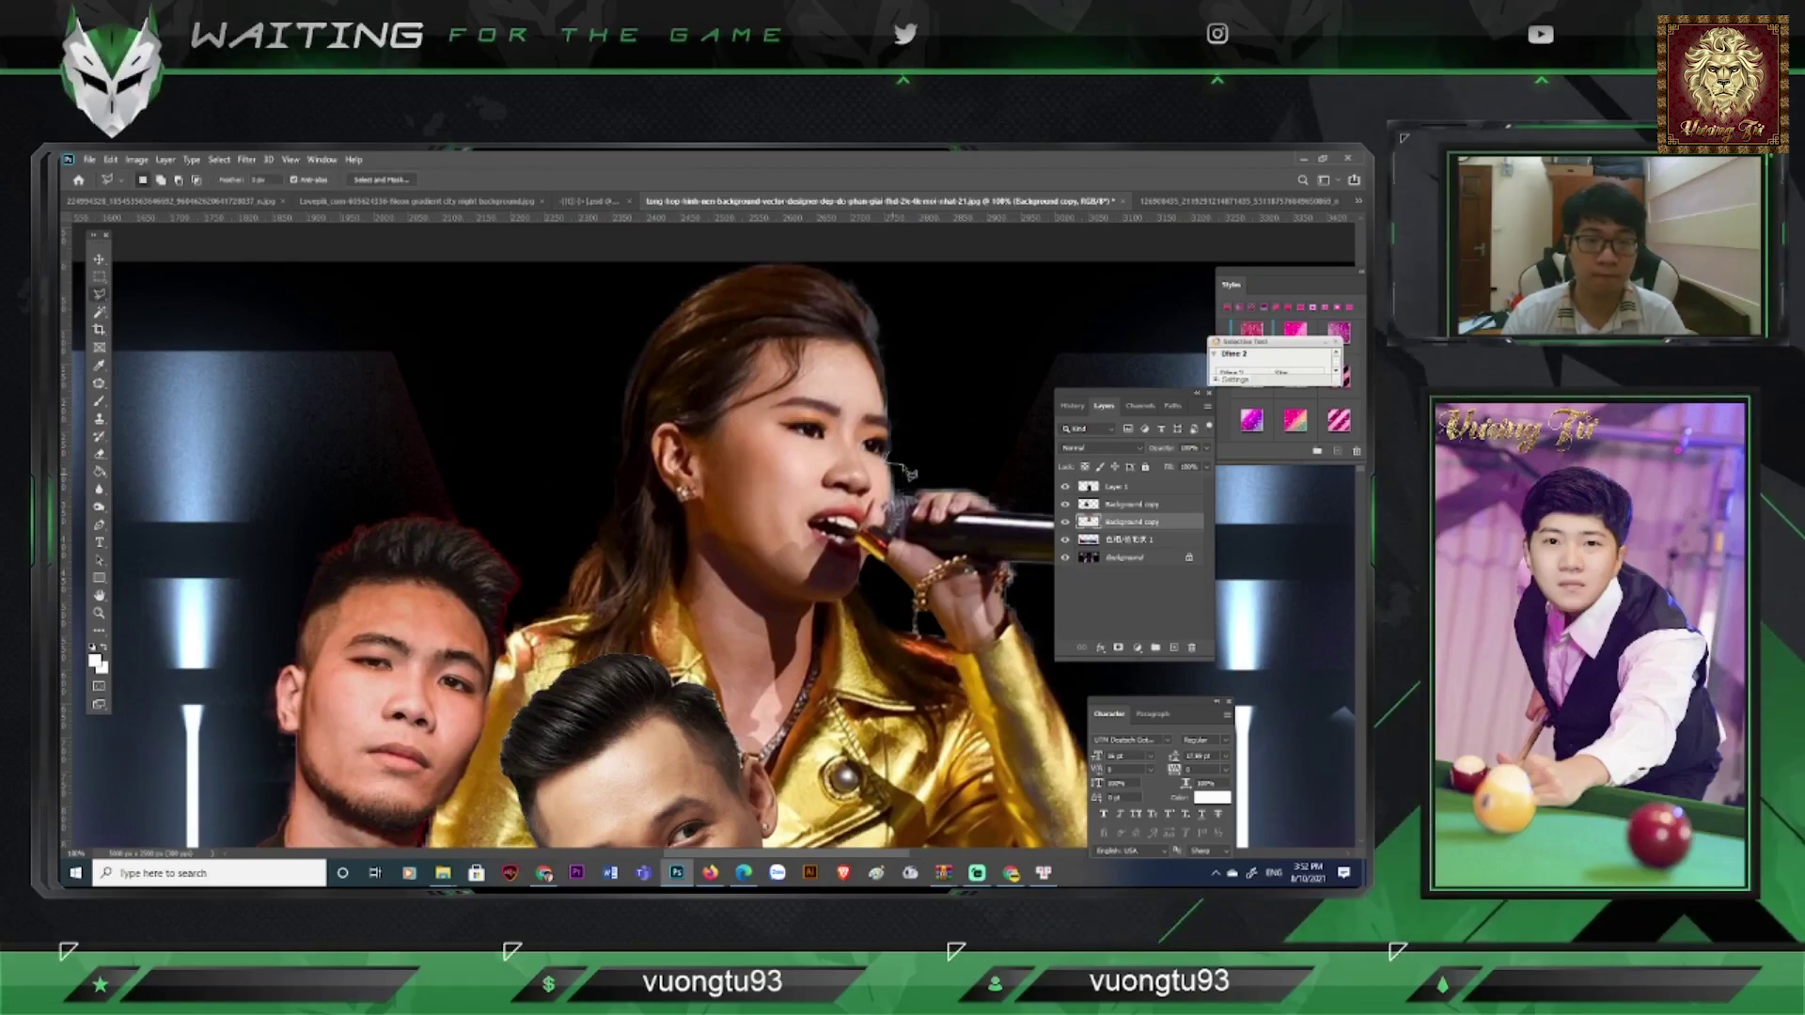
{"action": "left_click", "coordinate": [893, 461]}
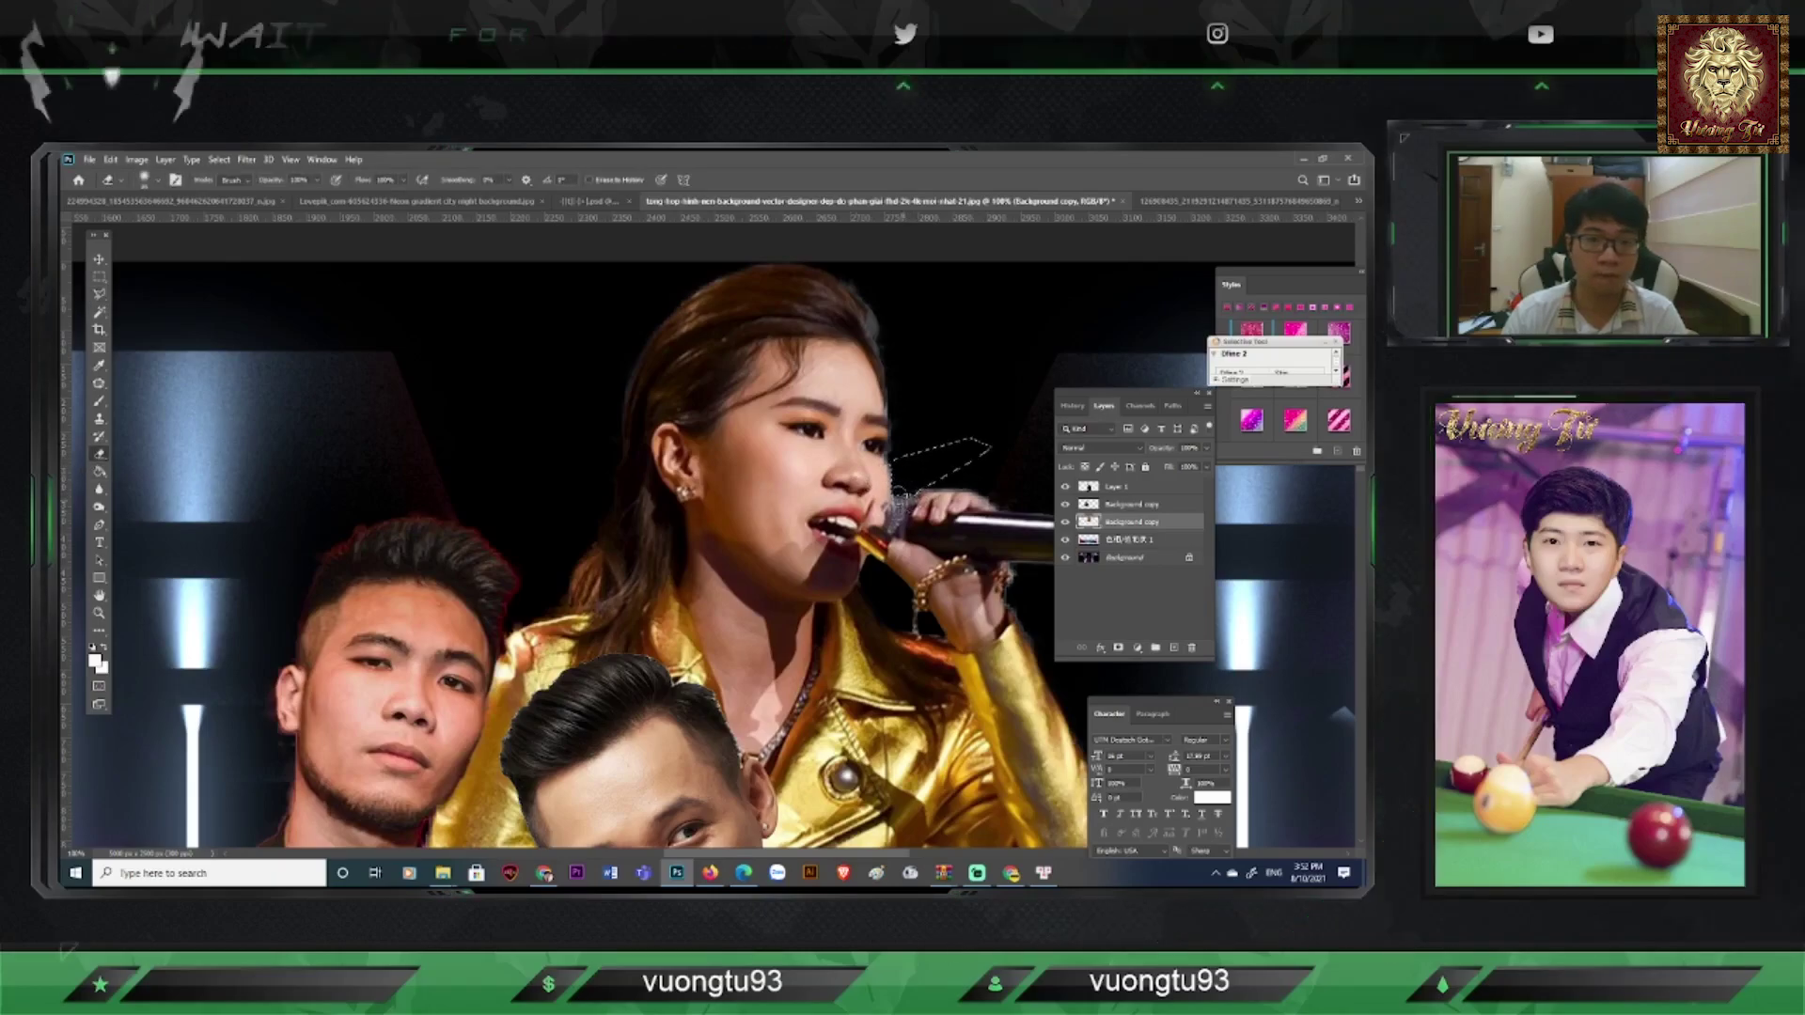
{"action": "scroll", "coordinate": [125, 375], "scroll_direction": "up", "scroll_amount": 1}
{"action": "left_click", "coordinate": [100, 296]}
{"action": "key", "text": "ctrl+d"}
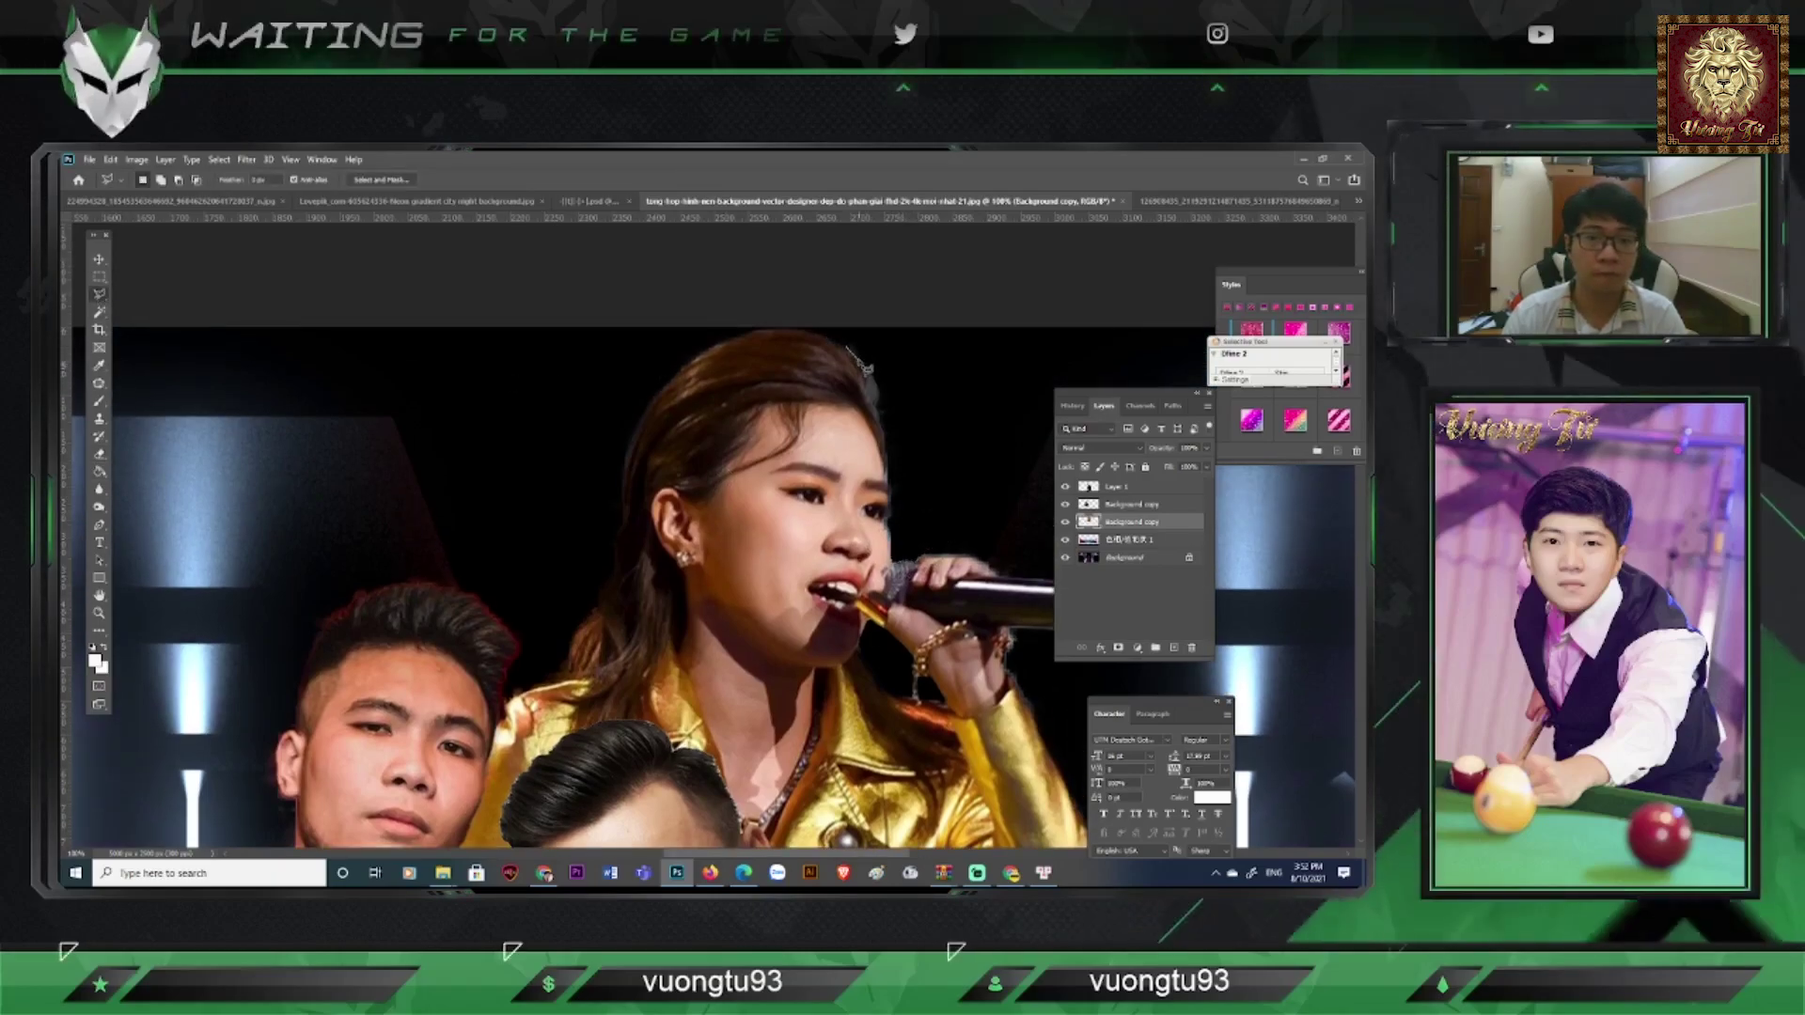
Step: Outline the fringe beside the singer's hair near the forehead, erase it and clear the selection
{"action": "left_click", "coordinate": [850, 355]}
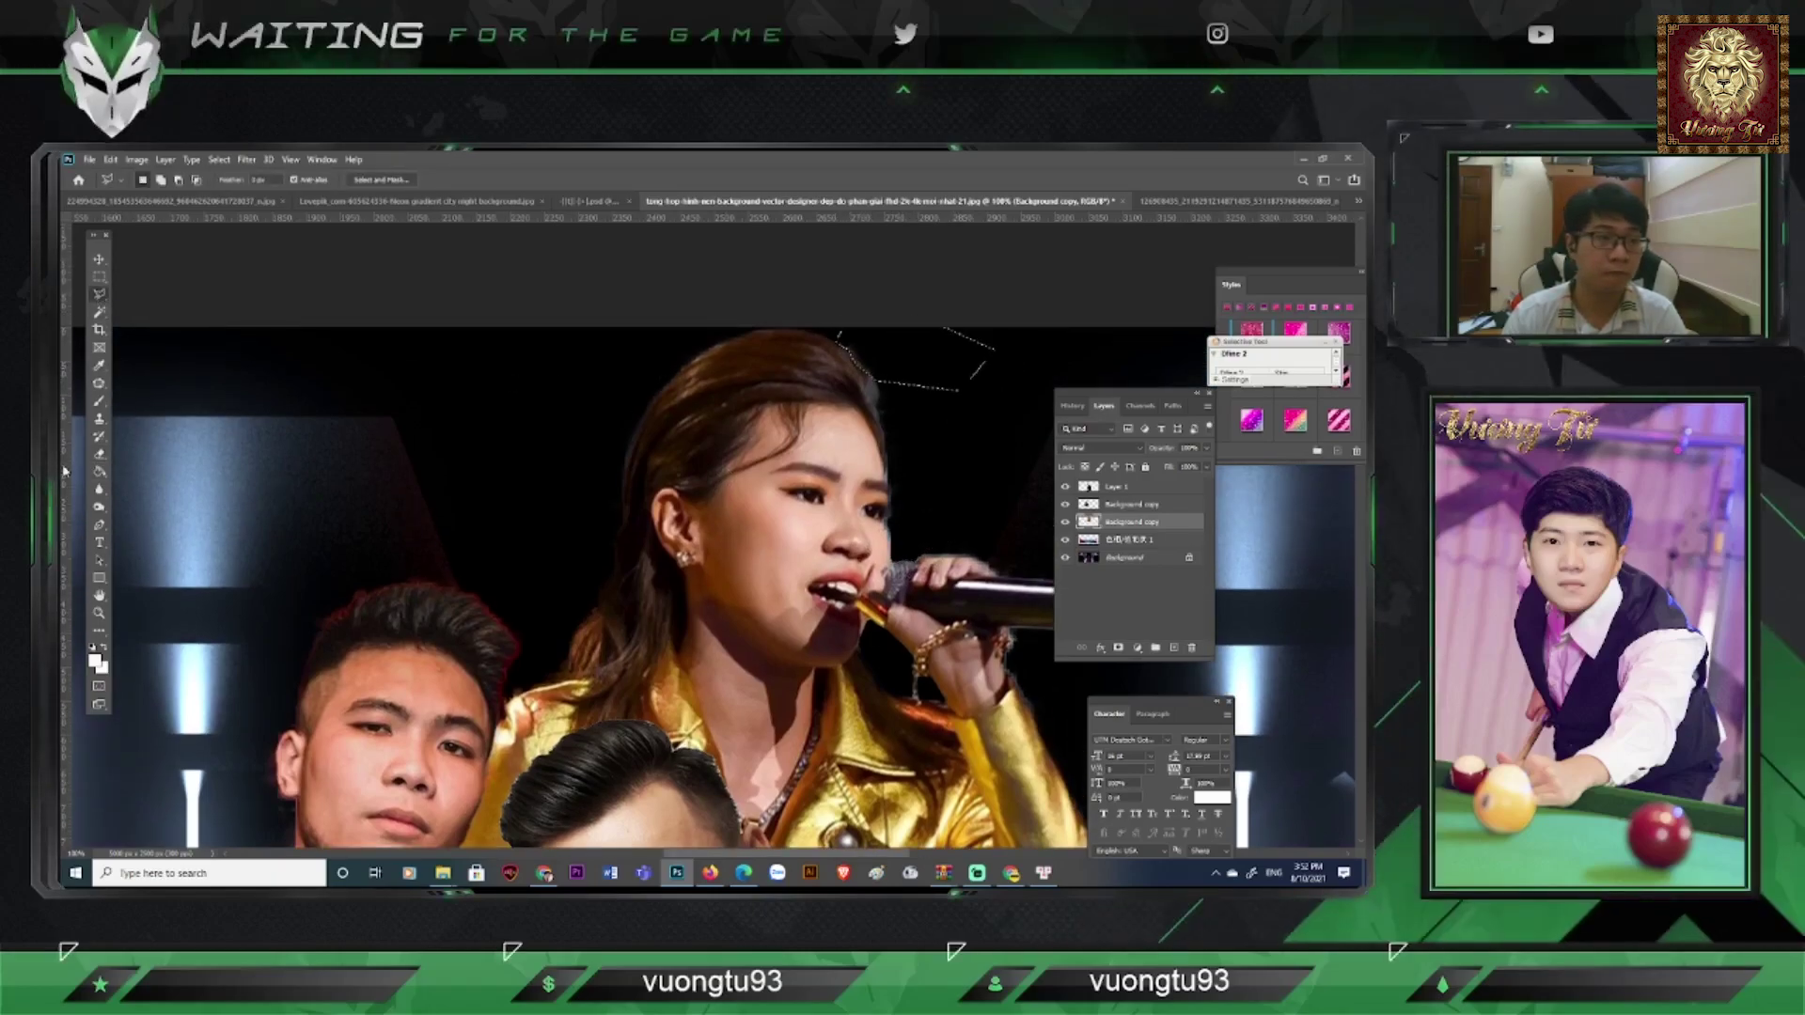
{"action": "key", "text": "ctrl+minus"}
{"action": "left_click", "coordinate": [99, 294]}
{"action": "key", "text": "ctrl+d"}
{"action": "key", "text": "ctrl+minus"}
{"action": "key", "text": "ctrl+minus"}
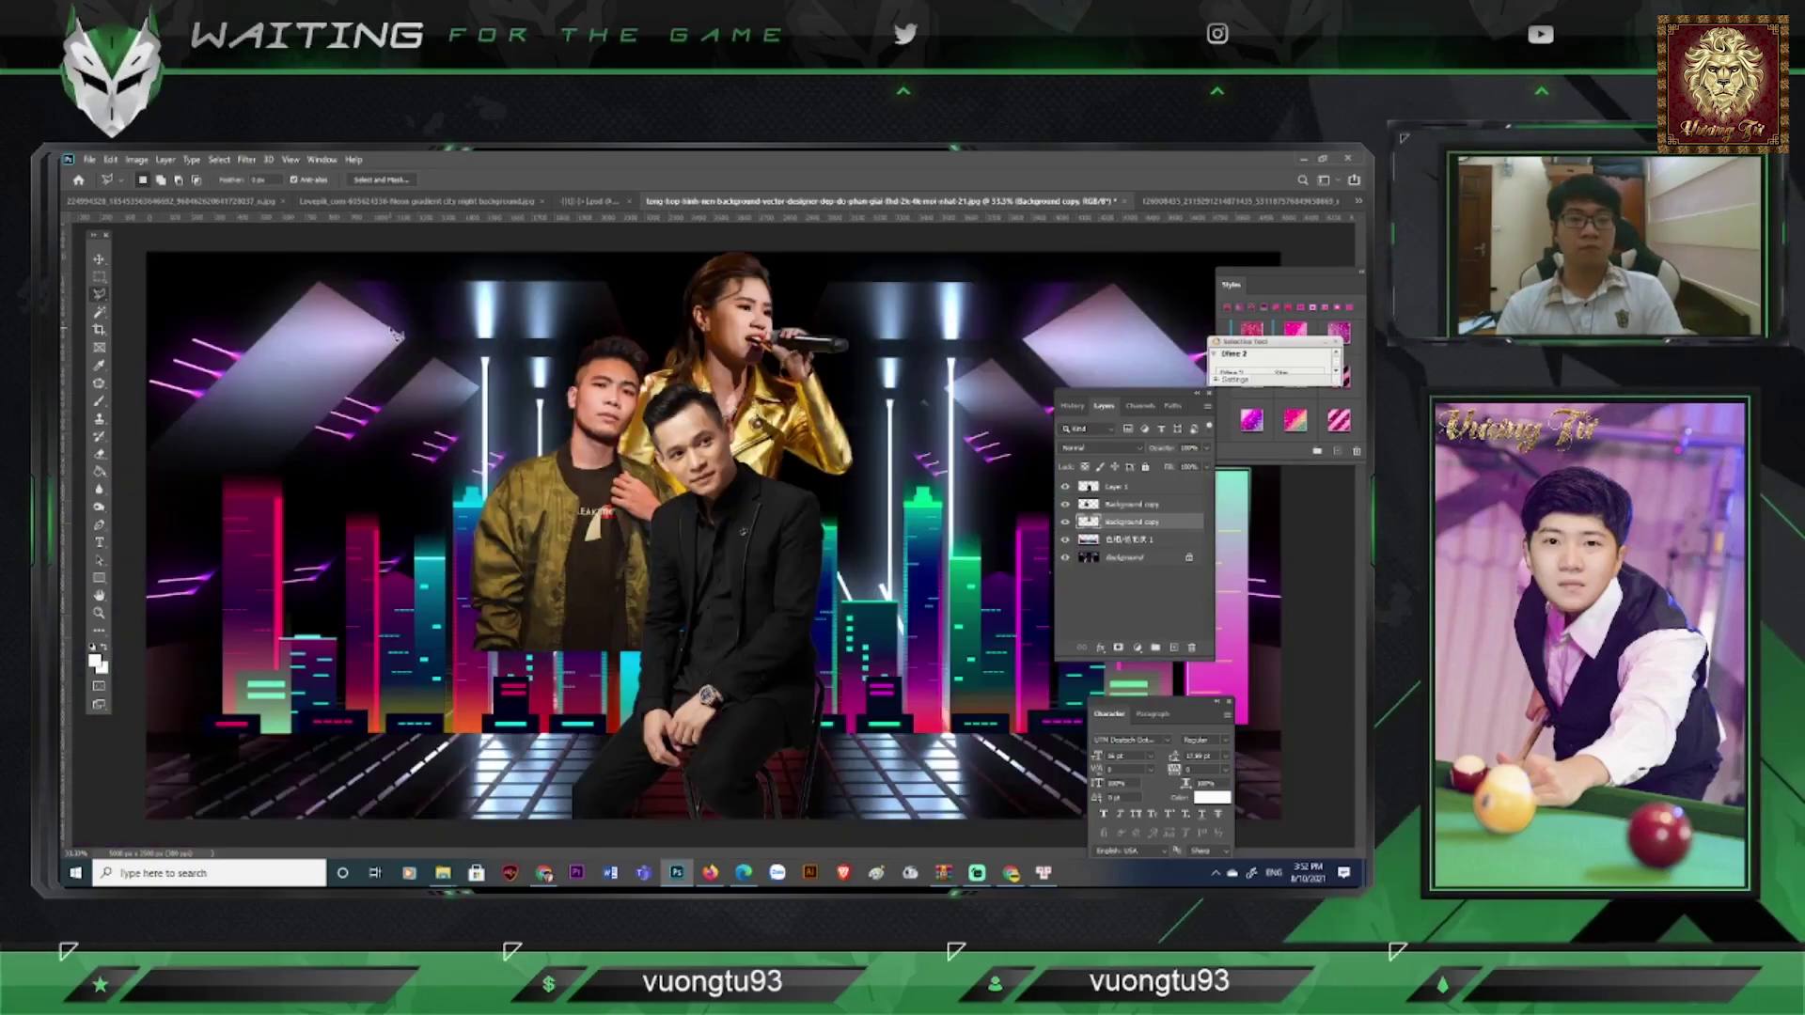
Step: Bring up the open photo of the hooded man on a dark red background
{"action": "left_click", "coordinate": [1210, 203]}
{"action": "left_click", "coordinate": [1359, 201]}
{"action": "left_click", "coordinate": [1175, 340]}
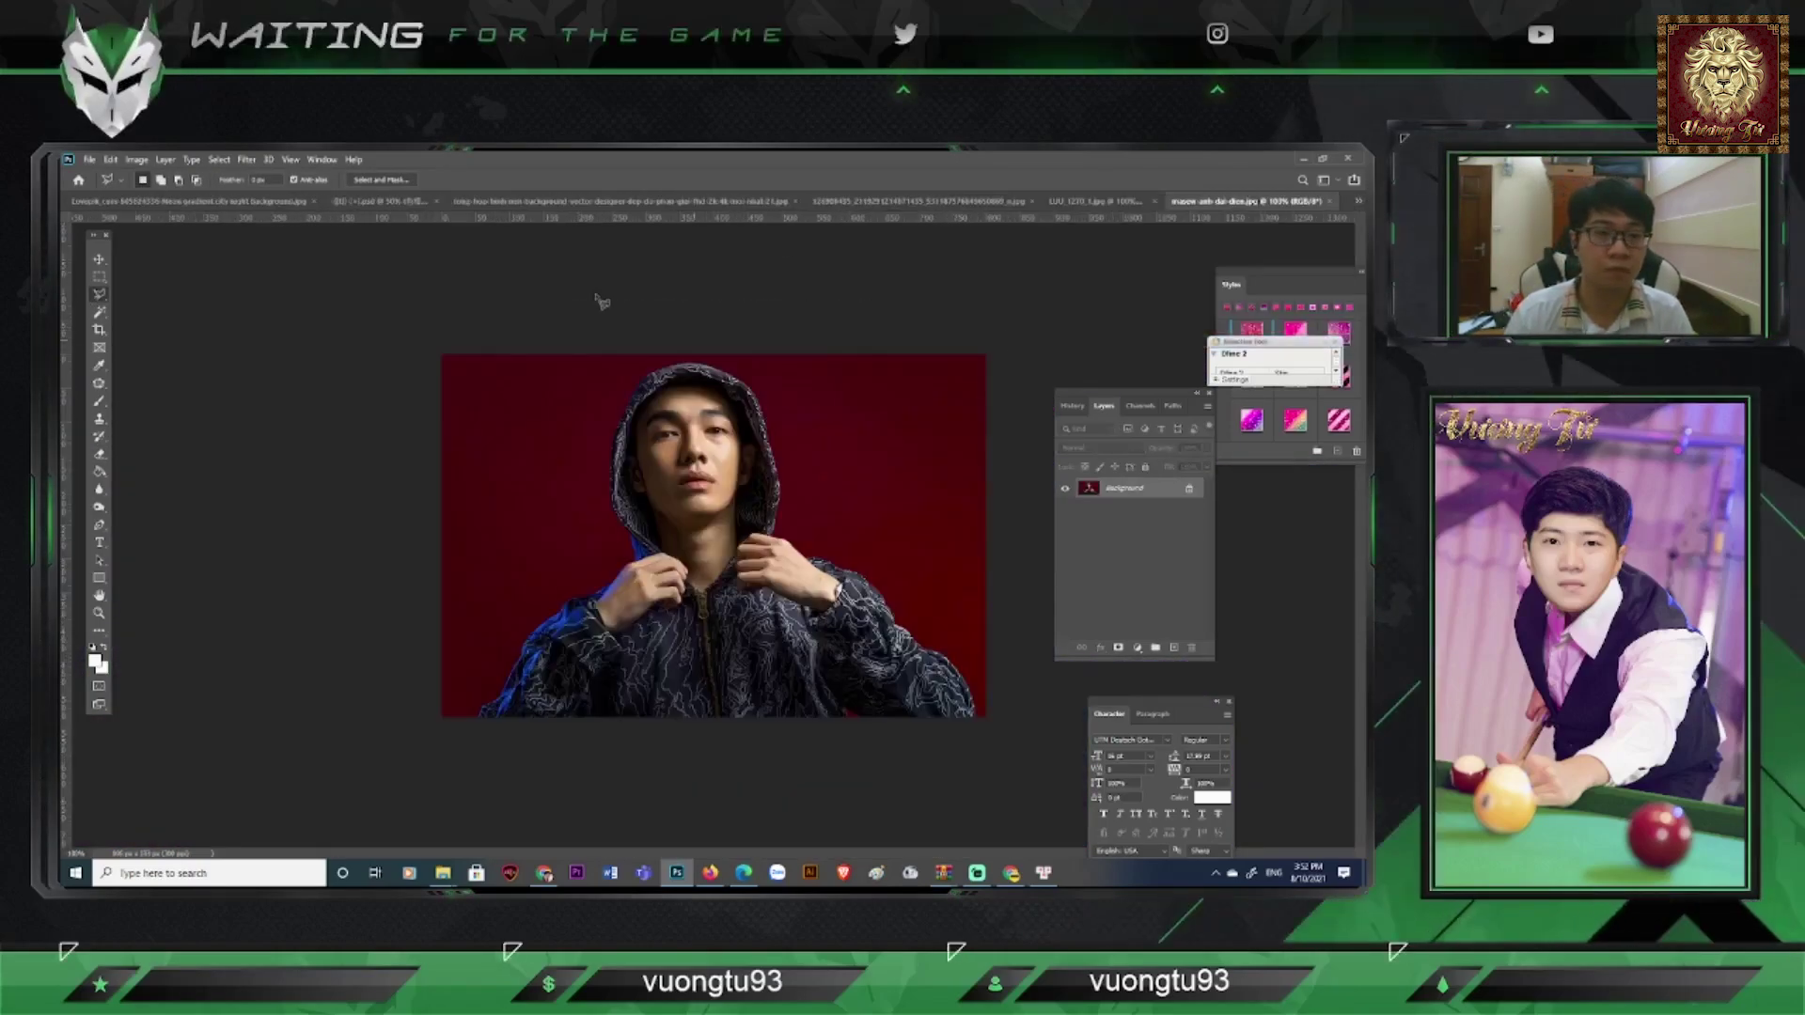
Step: Remove the dark red background around the hooded man with the Magic Eraser and check the jacket edges for remnants
{"action": "left_click", "coordinate": [151, 480]}
{"action": "left_click", "coordinate": [507, 487]}
{"action": "key", "text": "ctrl+plus"}
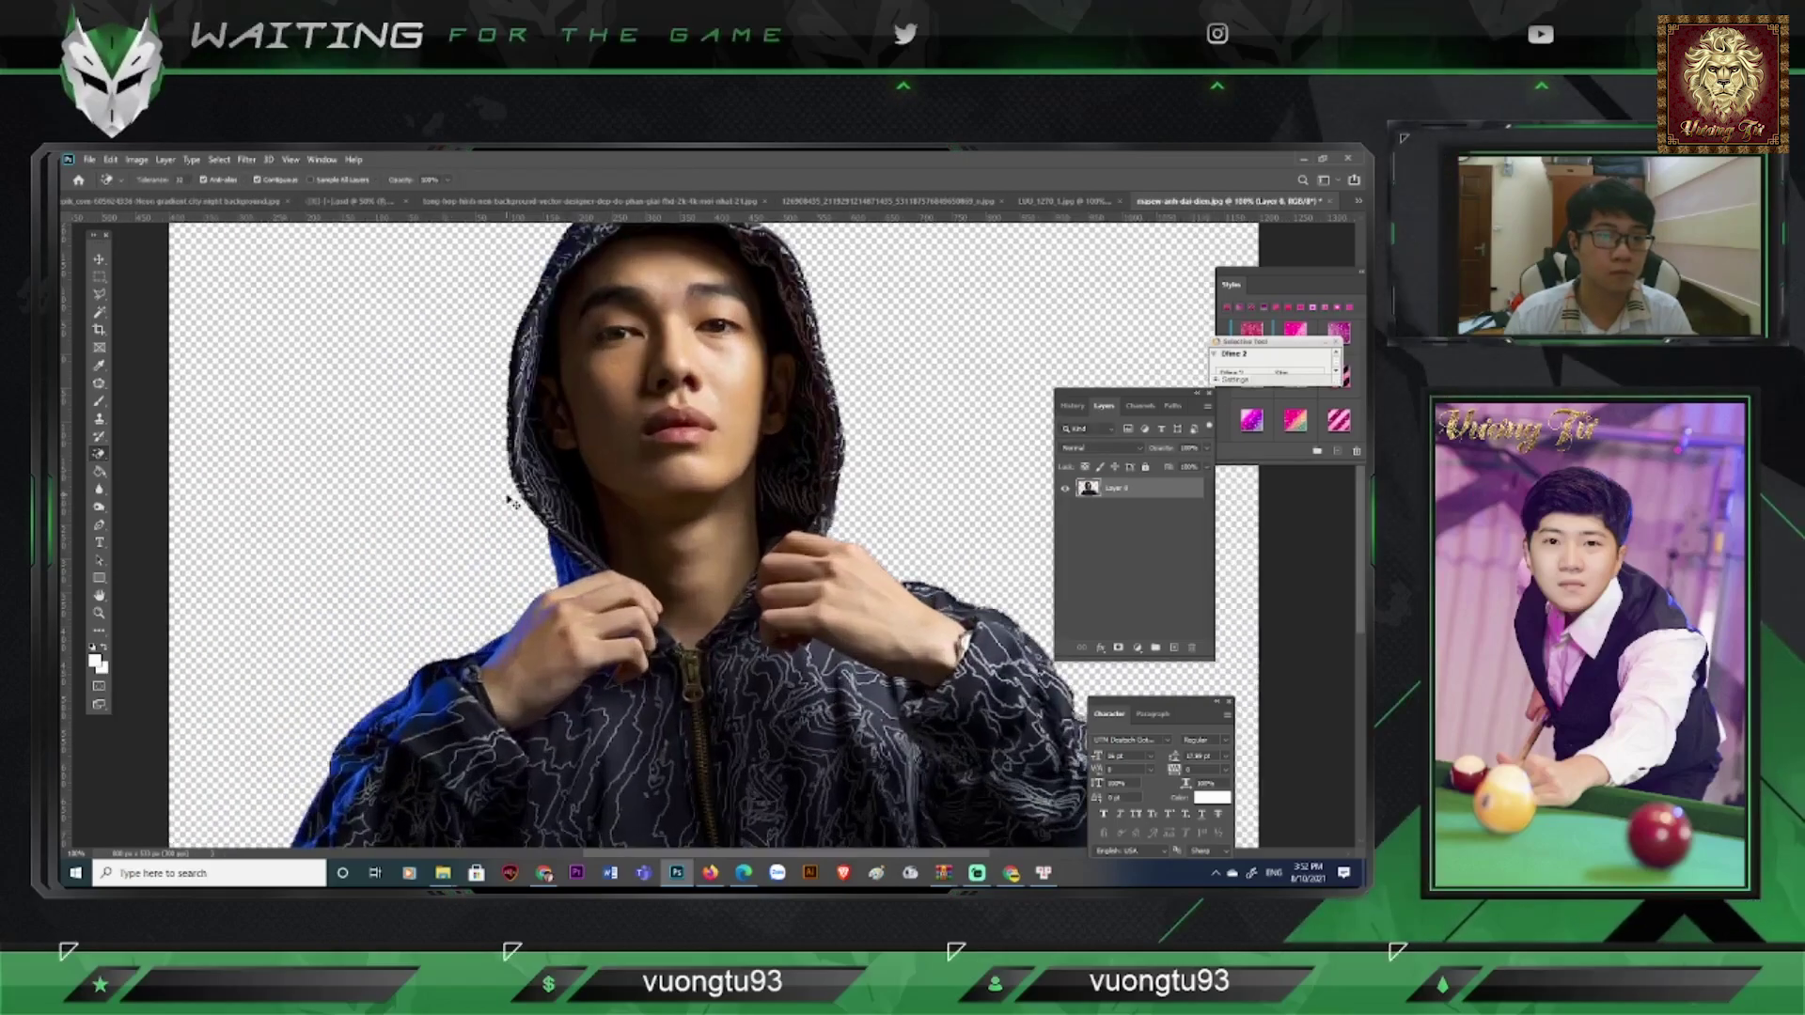
{"action": "key", "text": "ctrl+minus"}
{"action": "key", "text": "ctrl+plus"}
{"action": "mouse_move", "coordinate": [968, 841]}
{"action": "left_mouse_down"}
{"action": "mouse_move", "coordinate": [954, 710]}
{"action": "mouse_move", "coordinate": [649, 658]}
{"action": "left_mouse_up"}
{"action": "key", "text": "ctrl+plus"}
{"action": "key", "text": "ctrl+plus"}
{"action": "left_click", "coordinate": [860, 679]}
Step: Move the hooded man's cutout into the stage composite, beside the singer
{"action": "key", "text": "ctrl+1"}
{"action": "key", "text": "m"}
{"action": "left_click_drag", "start_coordinate": [711, 416], "coordinate": [887, 460]}
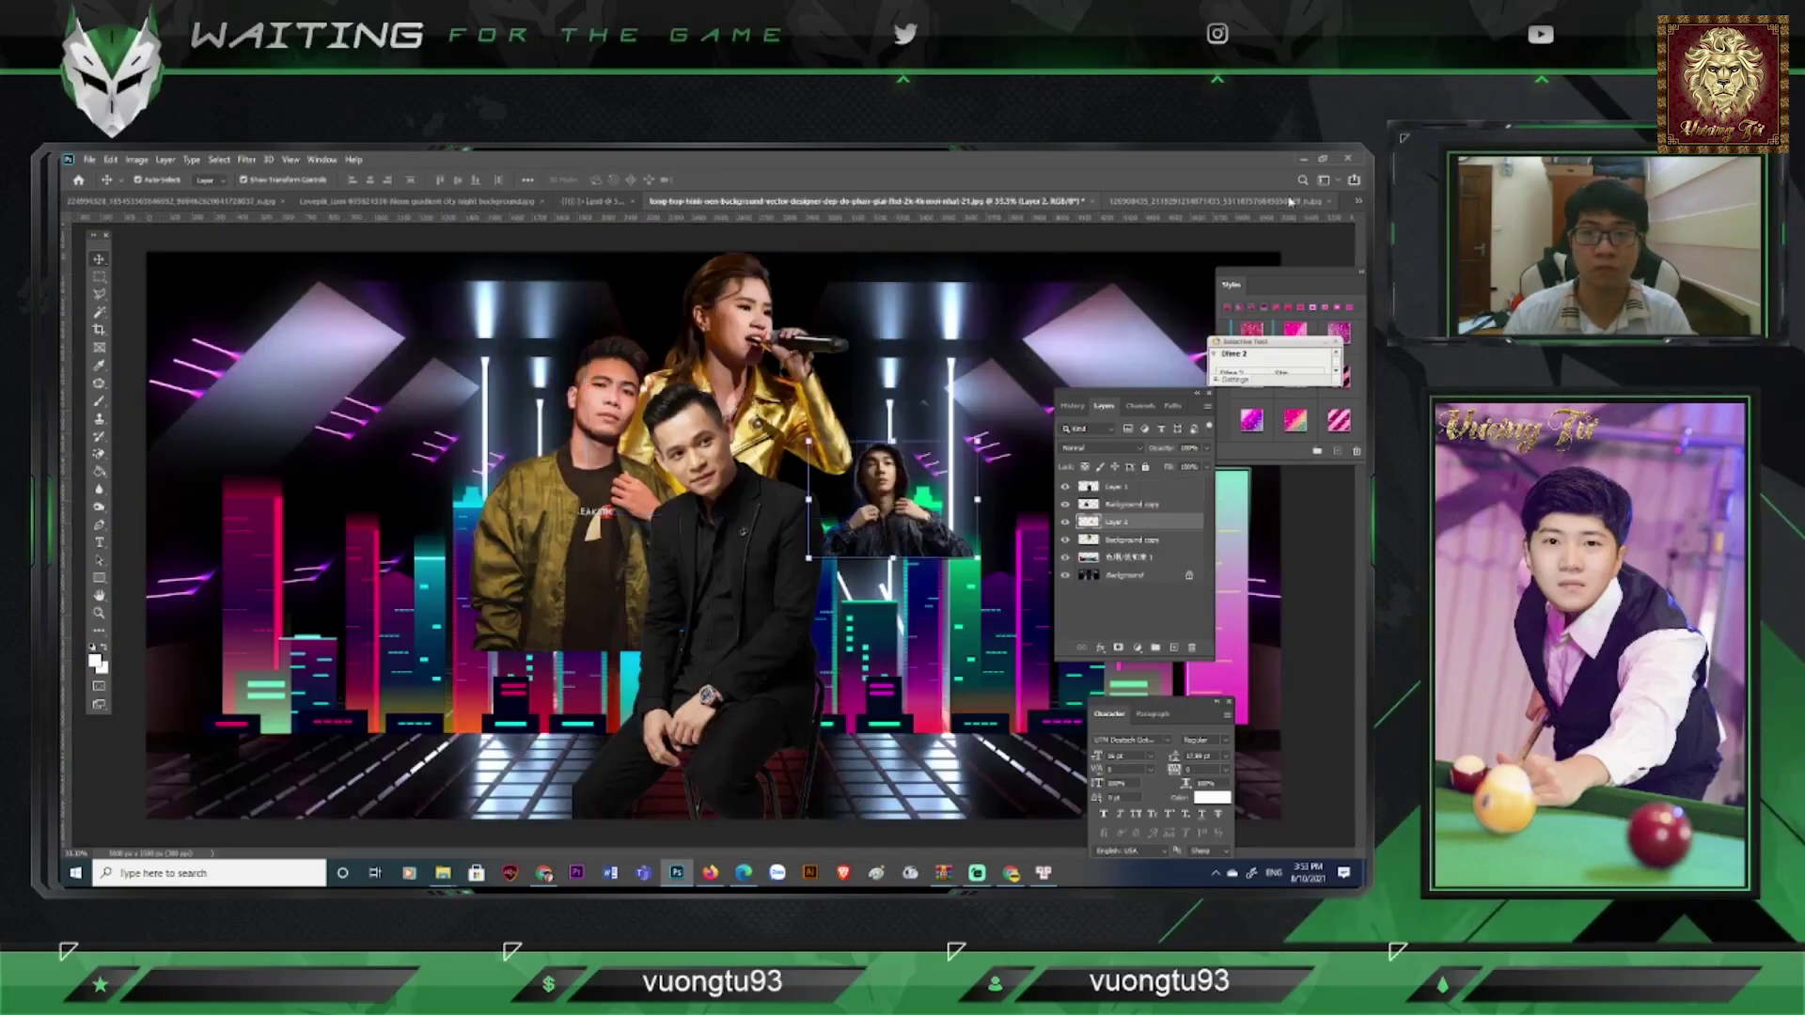
Step: Close the source documents that are already used and return to the stage composite
{"action": "left_click", "coordinate": [1290, 203]}
{"action": "left_click", "coordinate": [1358, 202]}
{"action": "left_click", "coordinate": [1232, 343]}
{"action": "left_click", "coordinate": [1329, 204]}
{"action": "left_click", "coordinate": [714, 423]}
{"action": "left_click", "coordinate": [609, 202]}
{"action": "left_click", "coordinate": [1289, 203]}
{"action": "left_click", "coordinate": [608, 203]}
{"action": "left_click", "coordinate": [731, 203]}
{"action": "left_click", "coordinate": [715, 423]}
{"action": "left_click", "coordinate": [816, 203]}
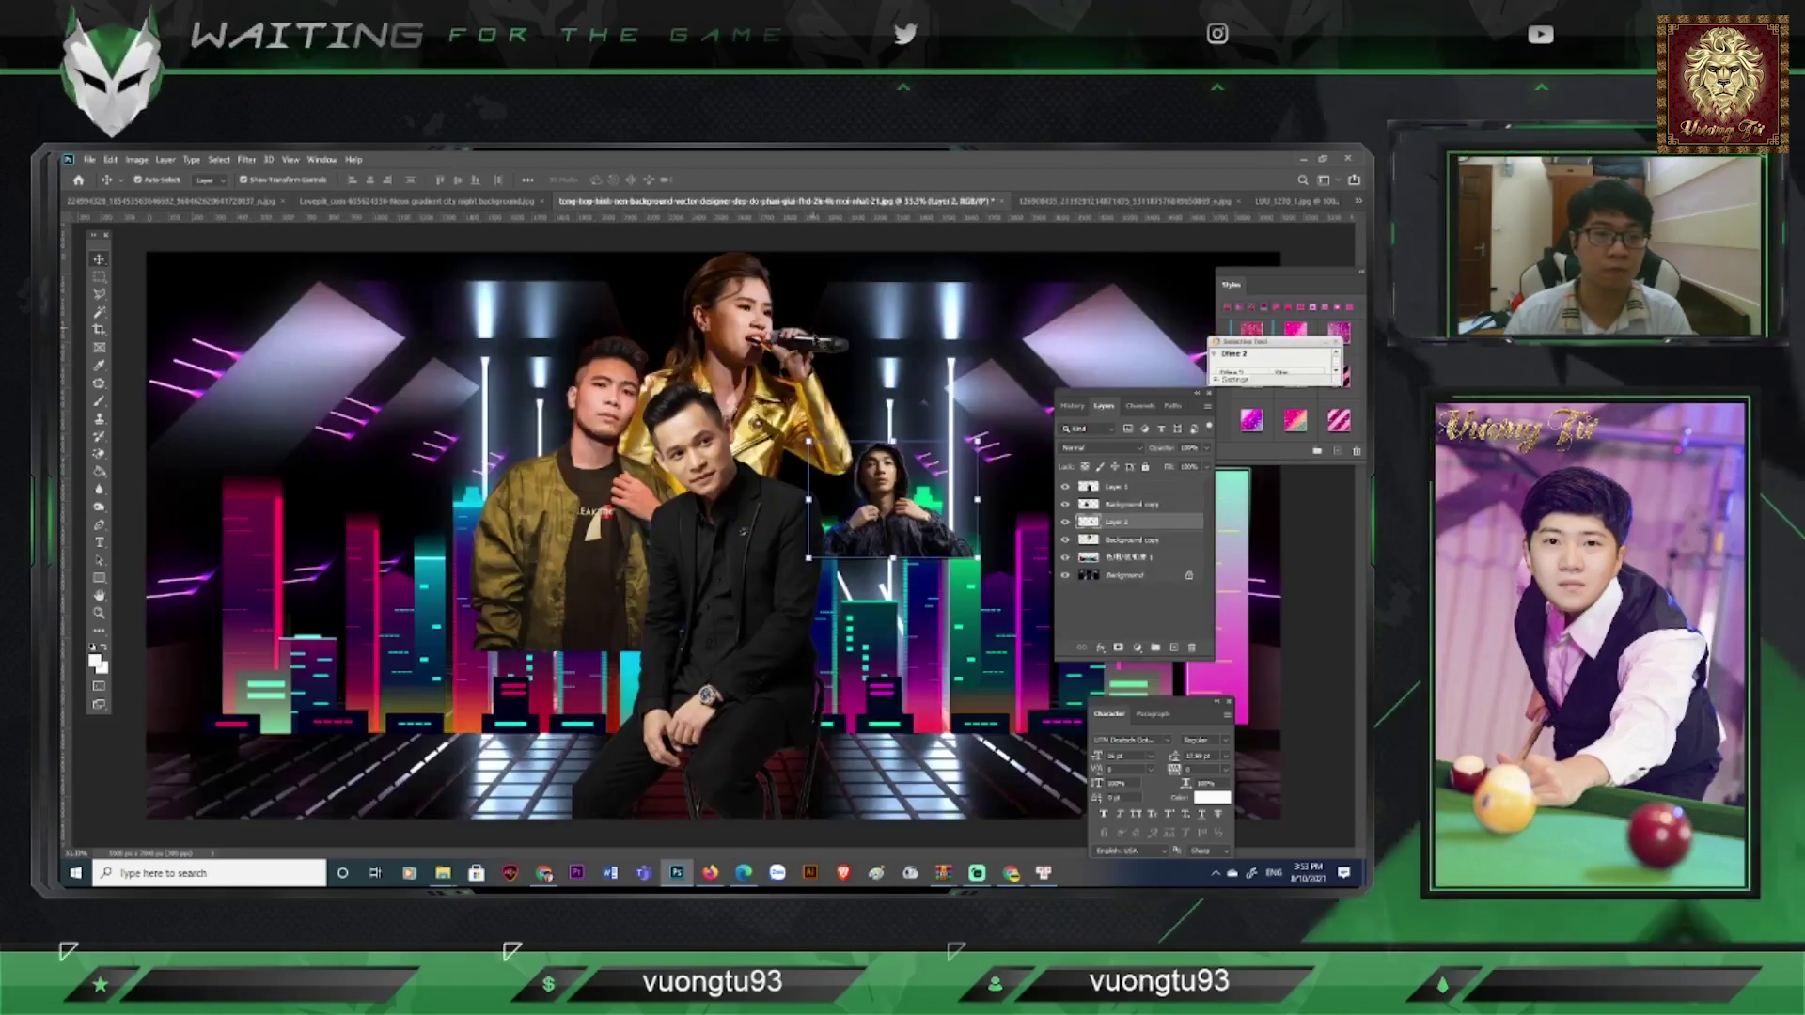
Step: Enlarge the hooded man and position him behind the seated man, with his jacket hem level with the standing man's
{"action": "left_click_drag", "start_coordinate": [978, 441], "coordinate": [1157, 316]}
{"action": "left_click_drag", "start_coordinate": [938, 543], "coordinate": [885, 644]}
{"action": "left_click_drag", "start_coordinate": [896, 563], "coordinate": [912, 571]}
{"action": "left_click", "coordinate": [130, 480]}
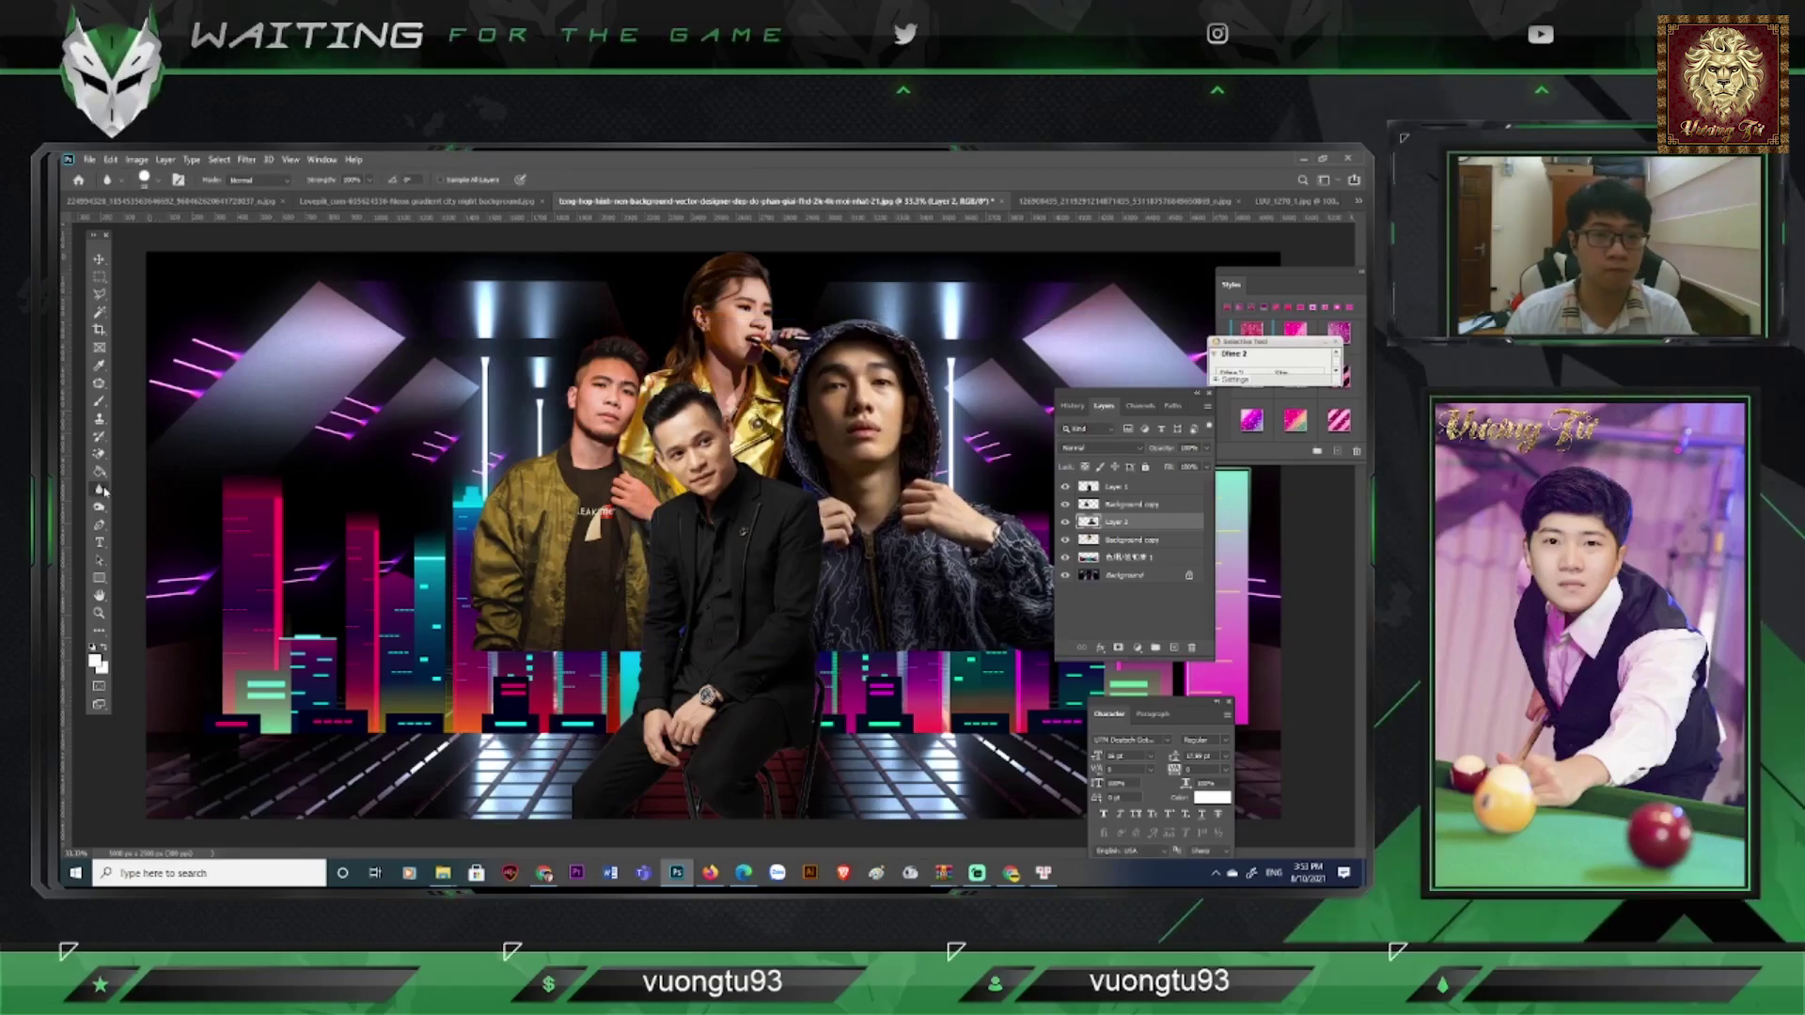
{"action": "key", "text": "ctrl+minus"}
{"action": "key", "text": "ctrl+minus"}
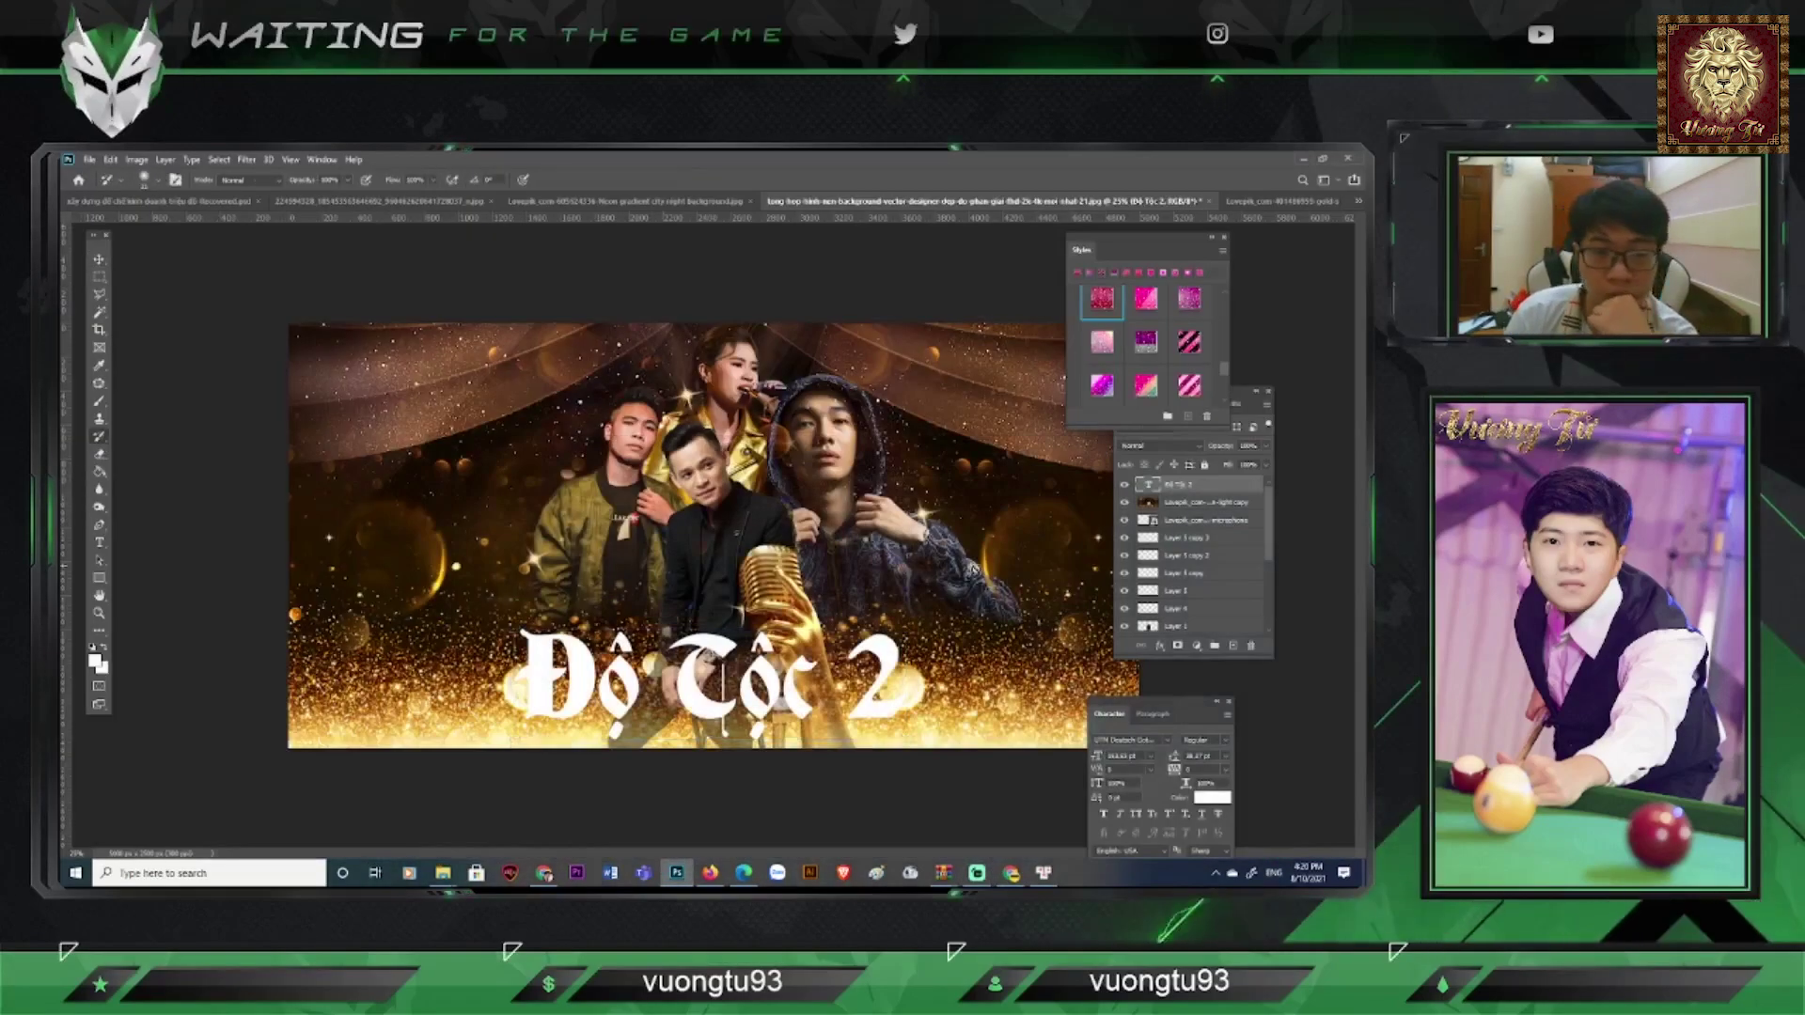
Step: Try a gold style preset on the Độ Tộc 2 title and hide its outer glow and drop shadow
{"action": "scroll", "coordinate": [1111, 350], "scroll_direction": "up", "scroll_amount": 5}
{"action": "left_click", "coordinate": [1102, 347]}
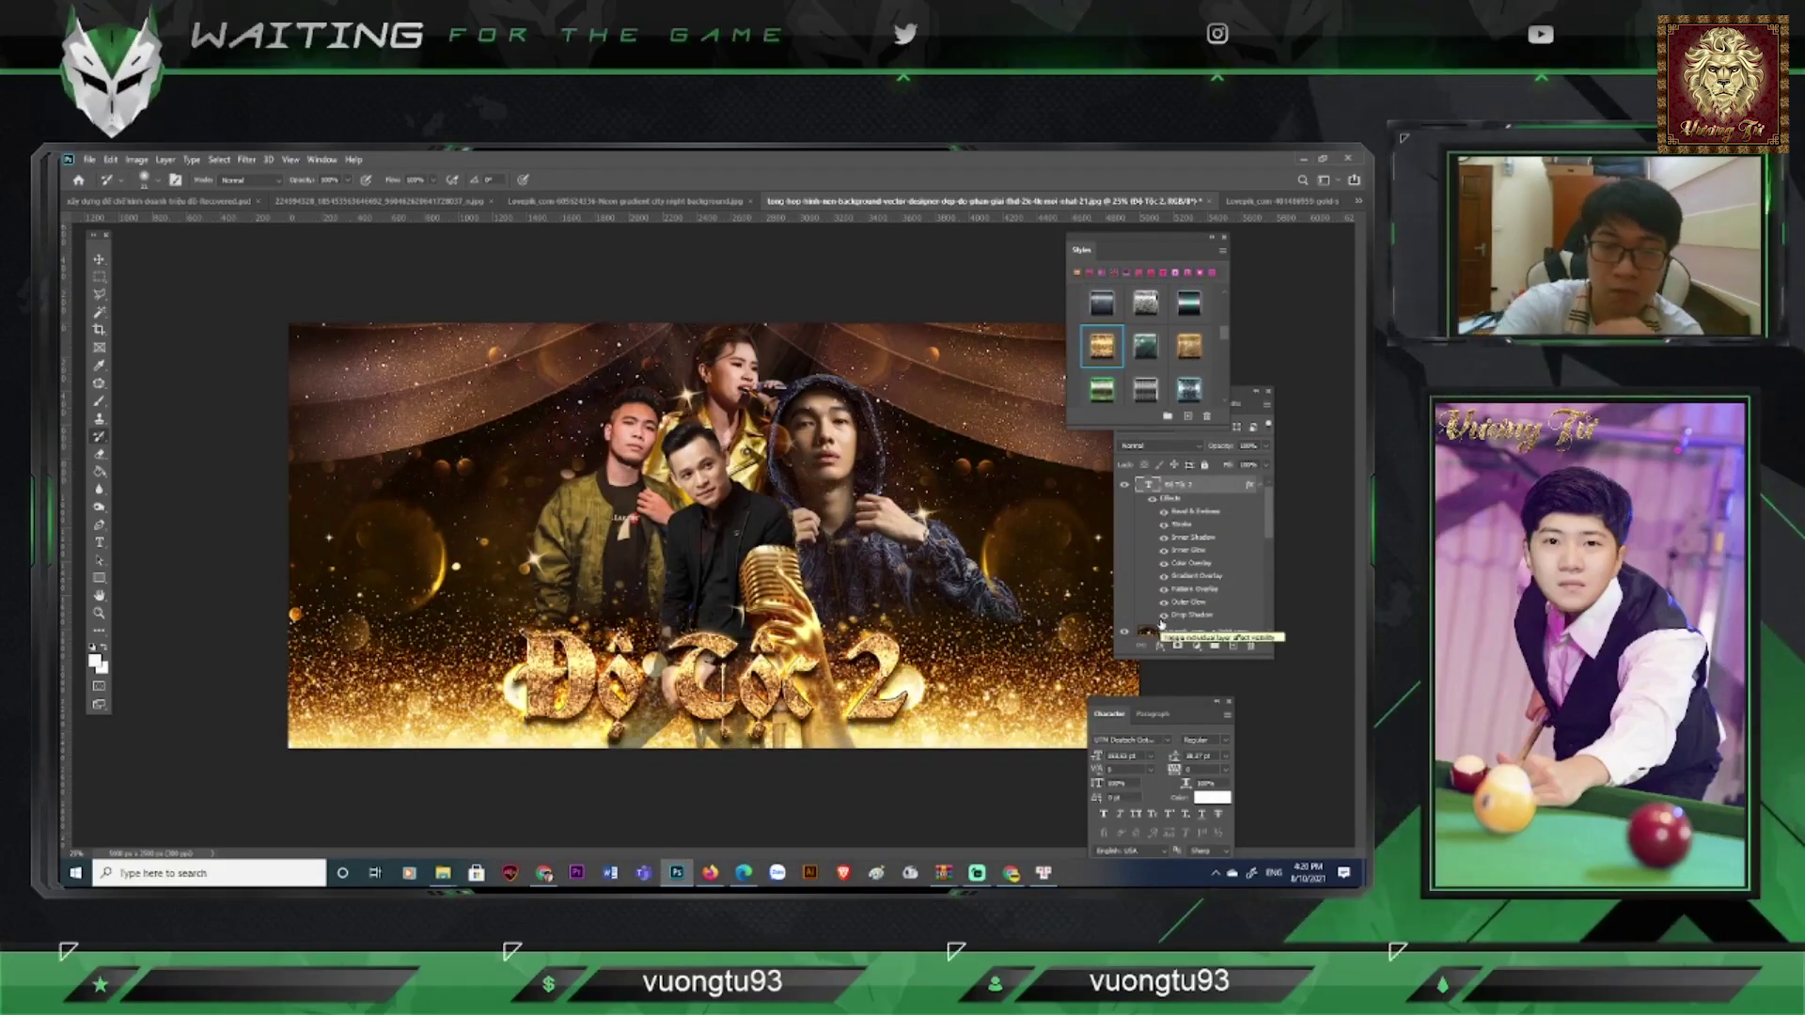
{"action": "left_click", "coordinate": [1164, 616]}
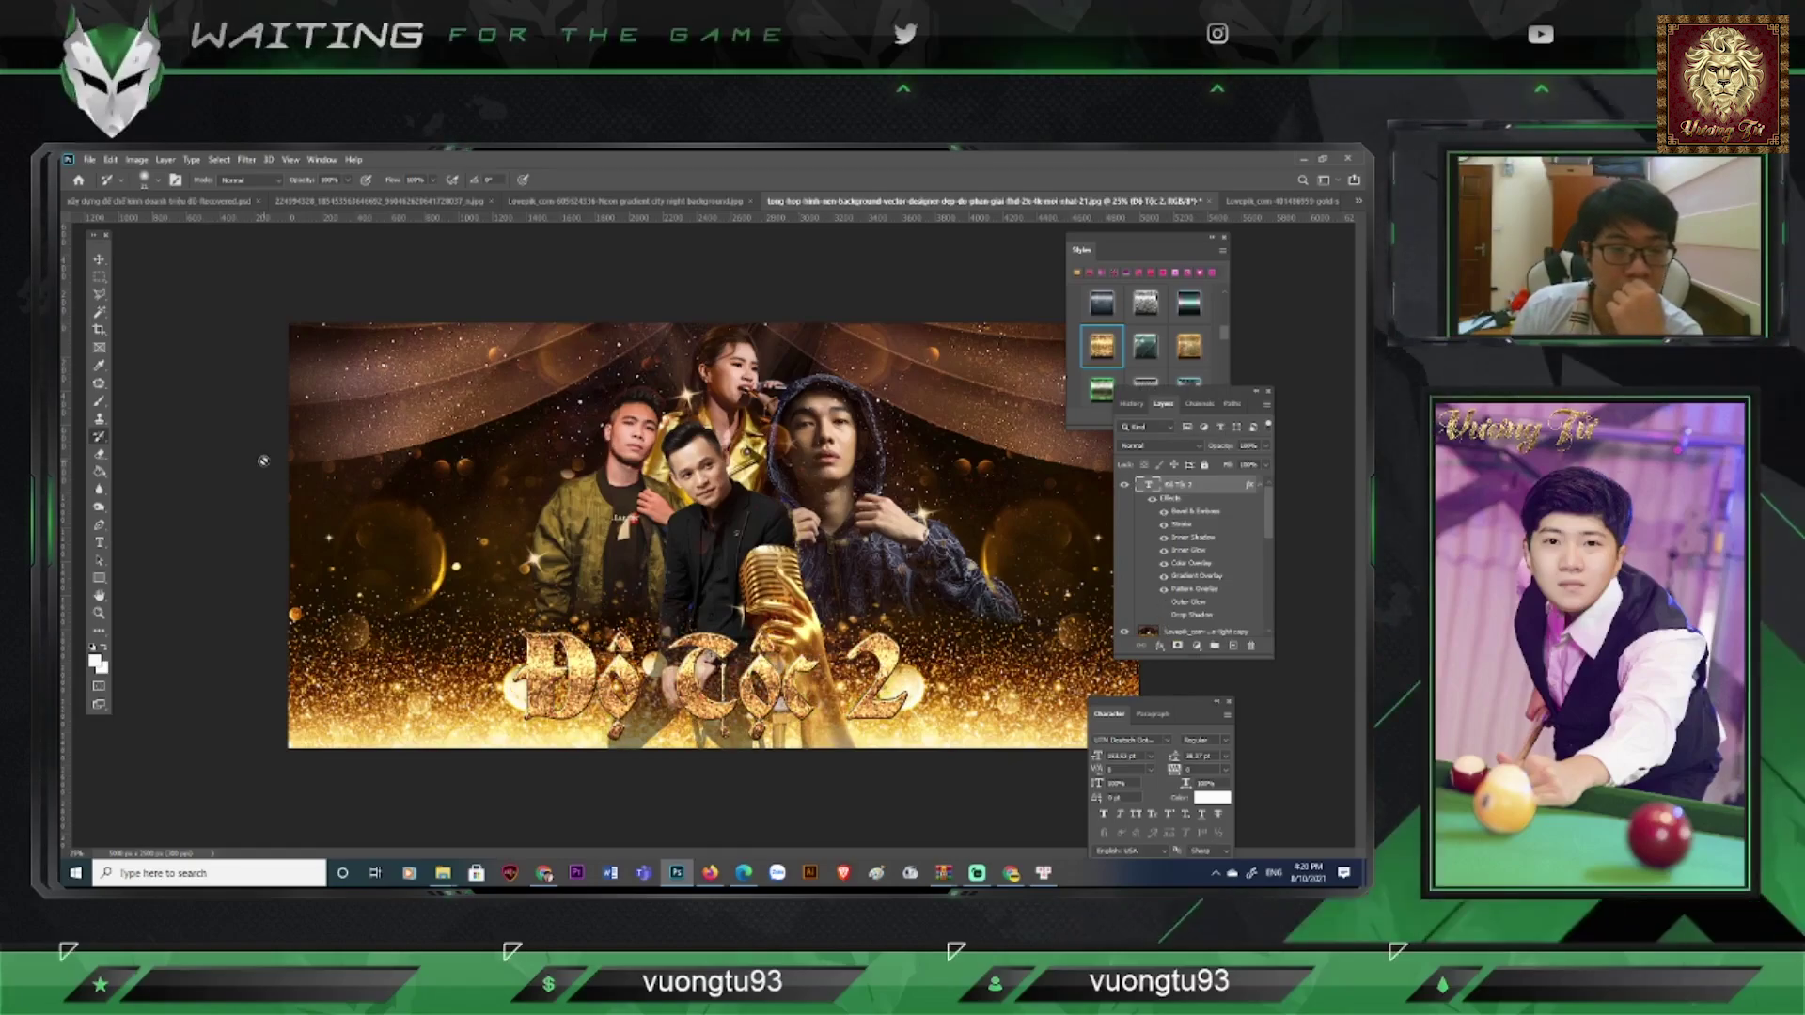
Step: Try another gold preset and several pink style presets on the Độ Tộc 2 title
{"action": "left_click", "coordinate": [1189, 346]}
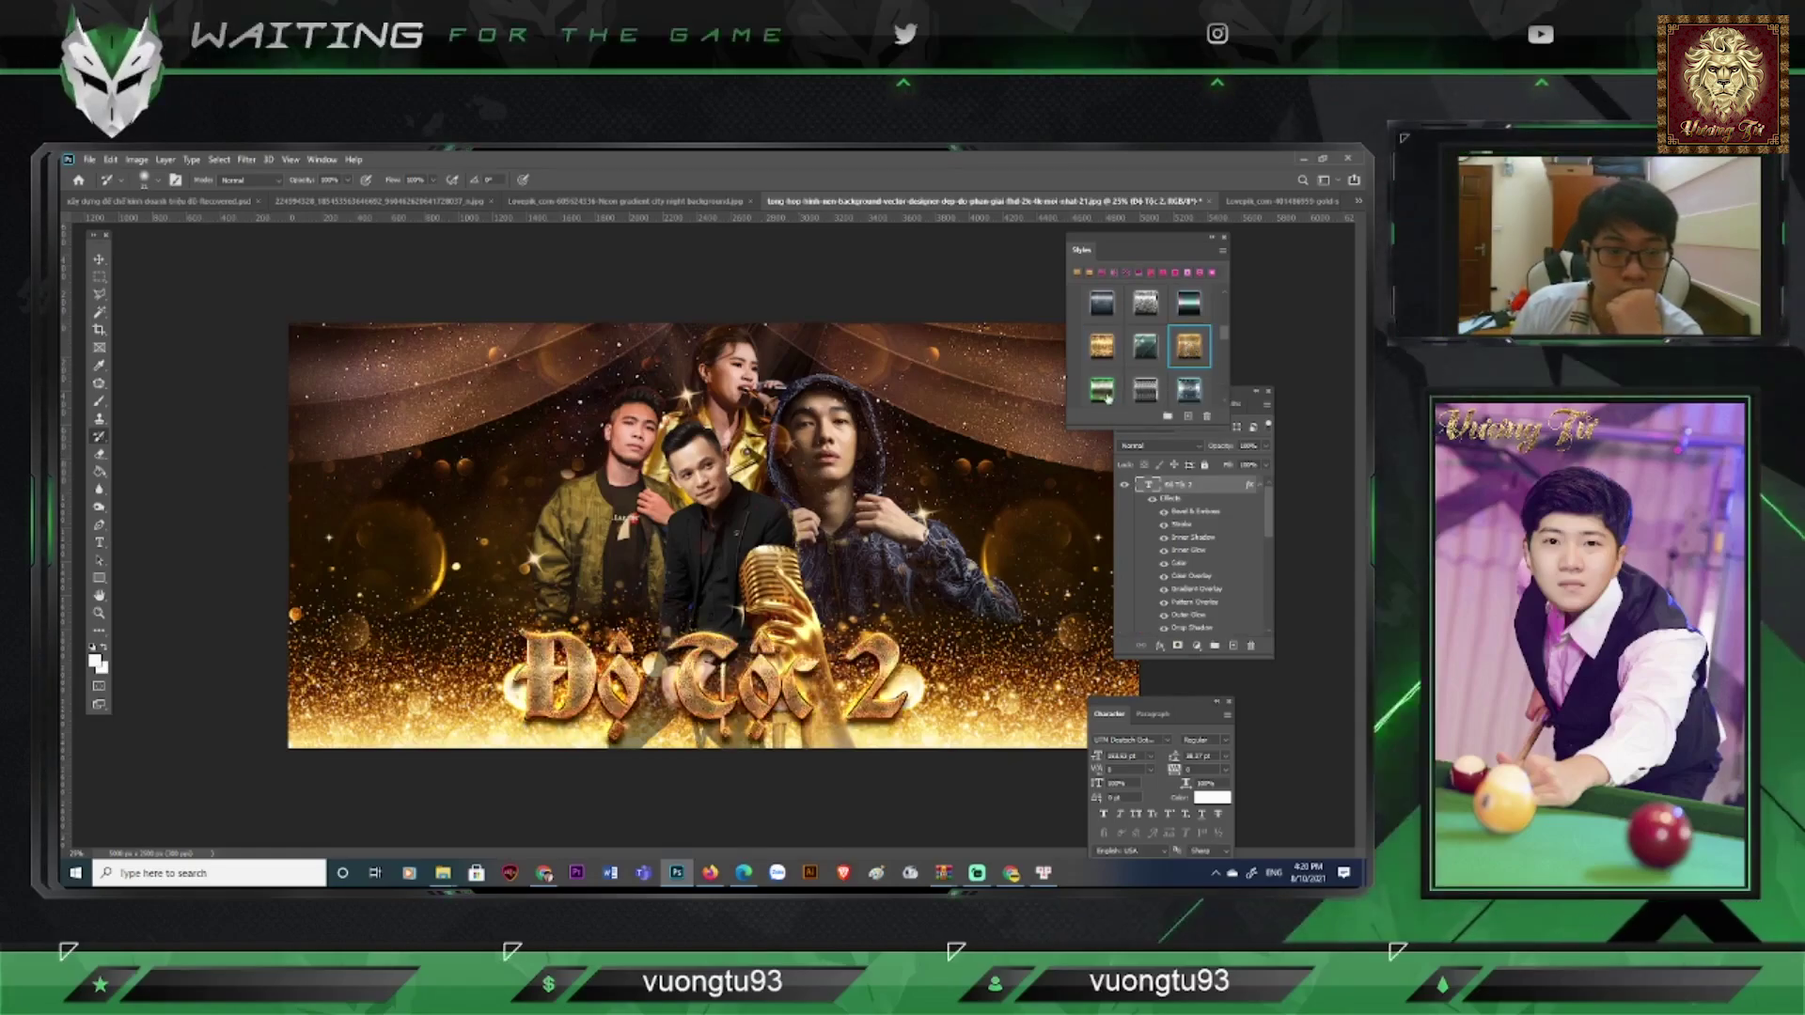
{"action": "scroll", "coordinate": [1093, 398], "scroll_direction": "down", "scroll_amount": 10}
{"action": "left_click", "coordinate": [1191, 386]}
{"action": "left_click", "coordinate": [1188, 342]}
{"action": "left_click", "coordinate": [1149, 301]}
{"action": "scroll", "coordinate": [1159, 336], "scroll_direction": "down", "scroll_amount": 2}
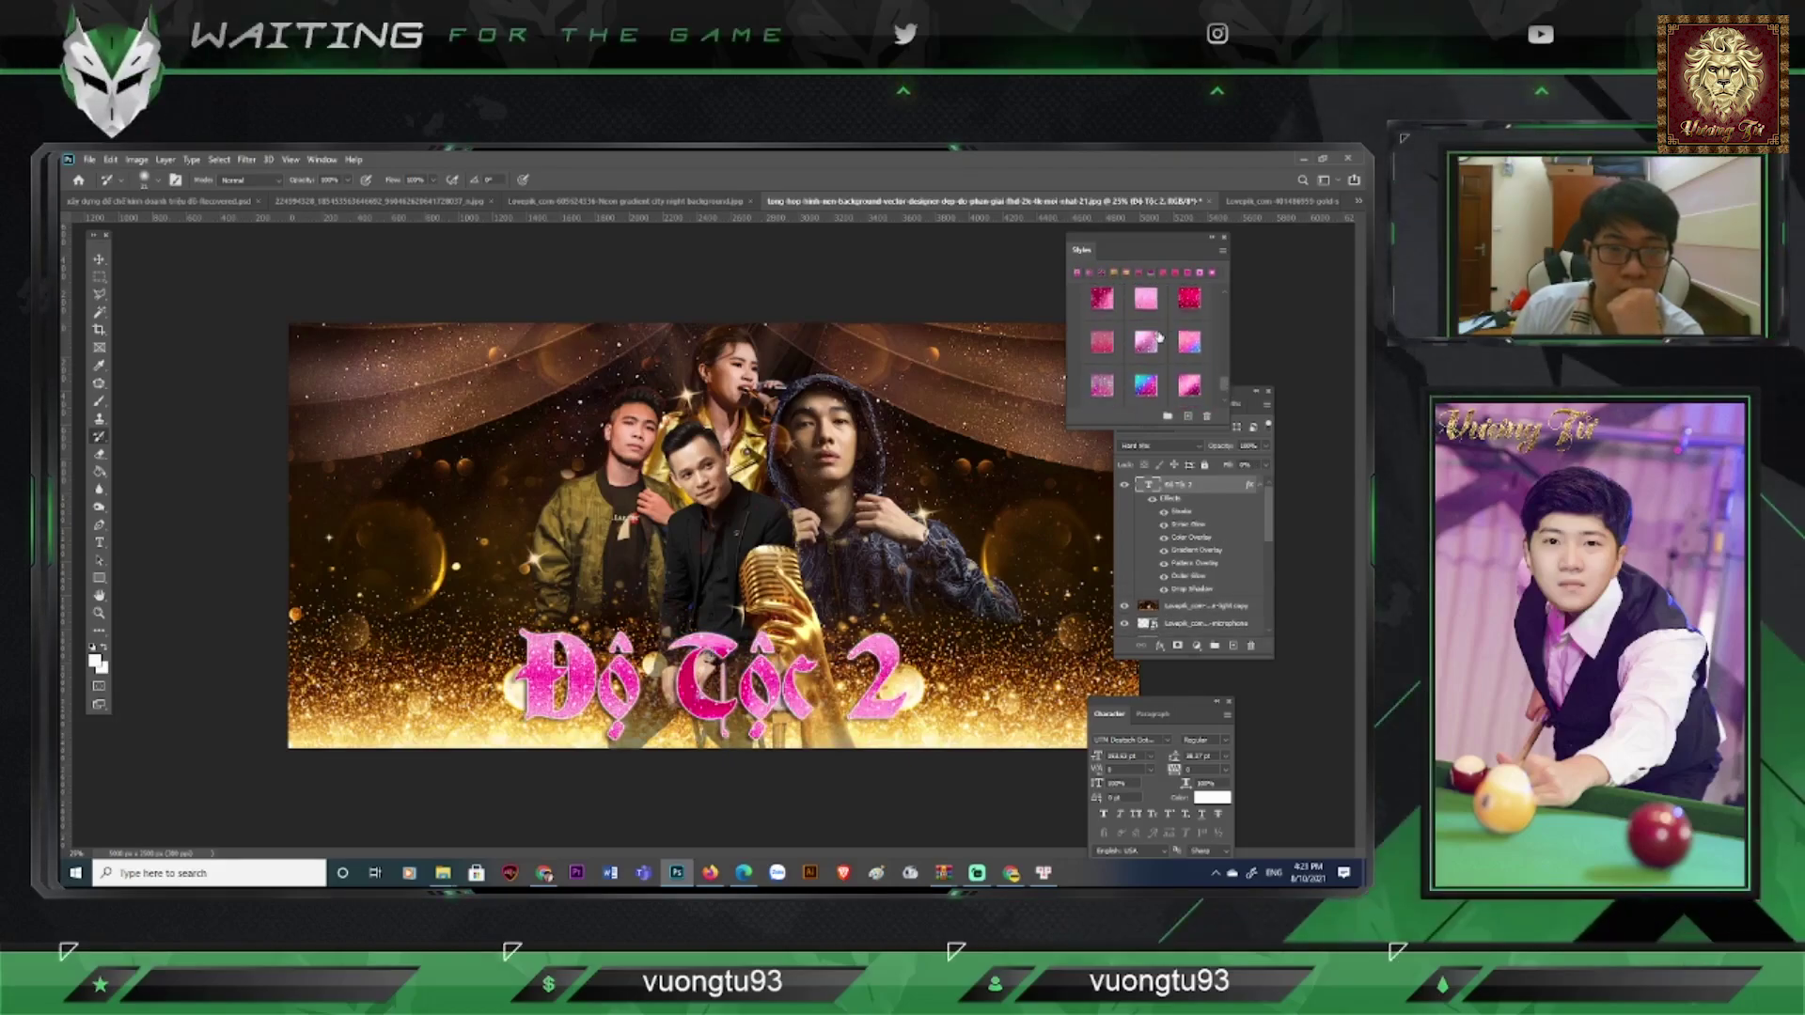
{"action": "scroll", "coordinate": [1162, 336], "scroll_direction": "down", "scroll_amount": 2}
{"action": "left_click", "coordinate": [1189, 299]}
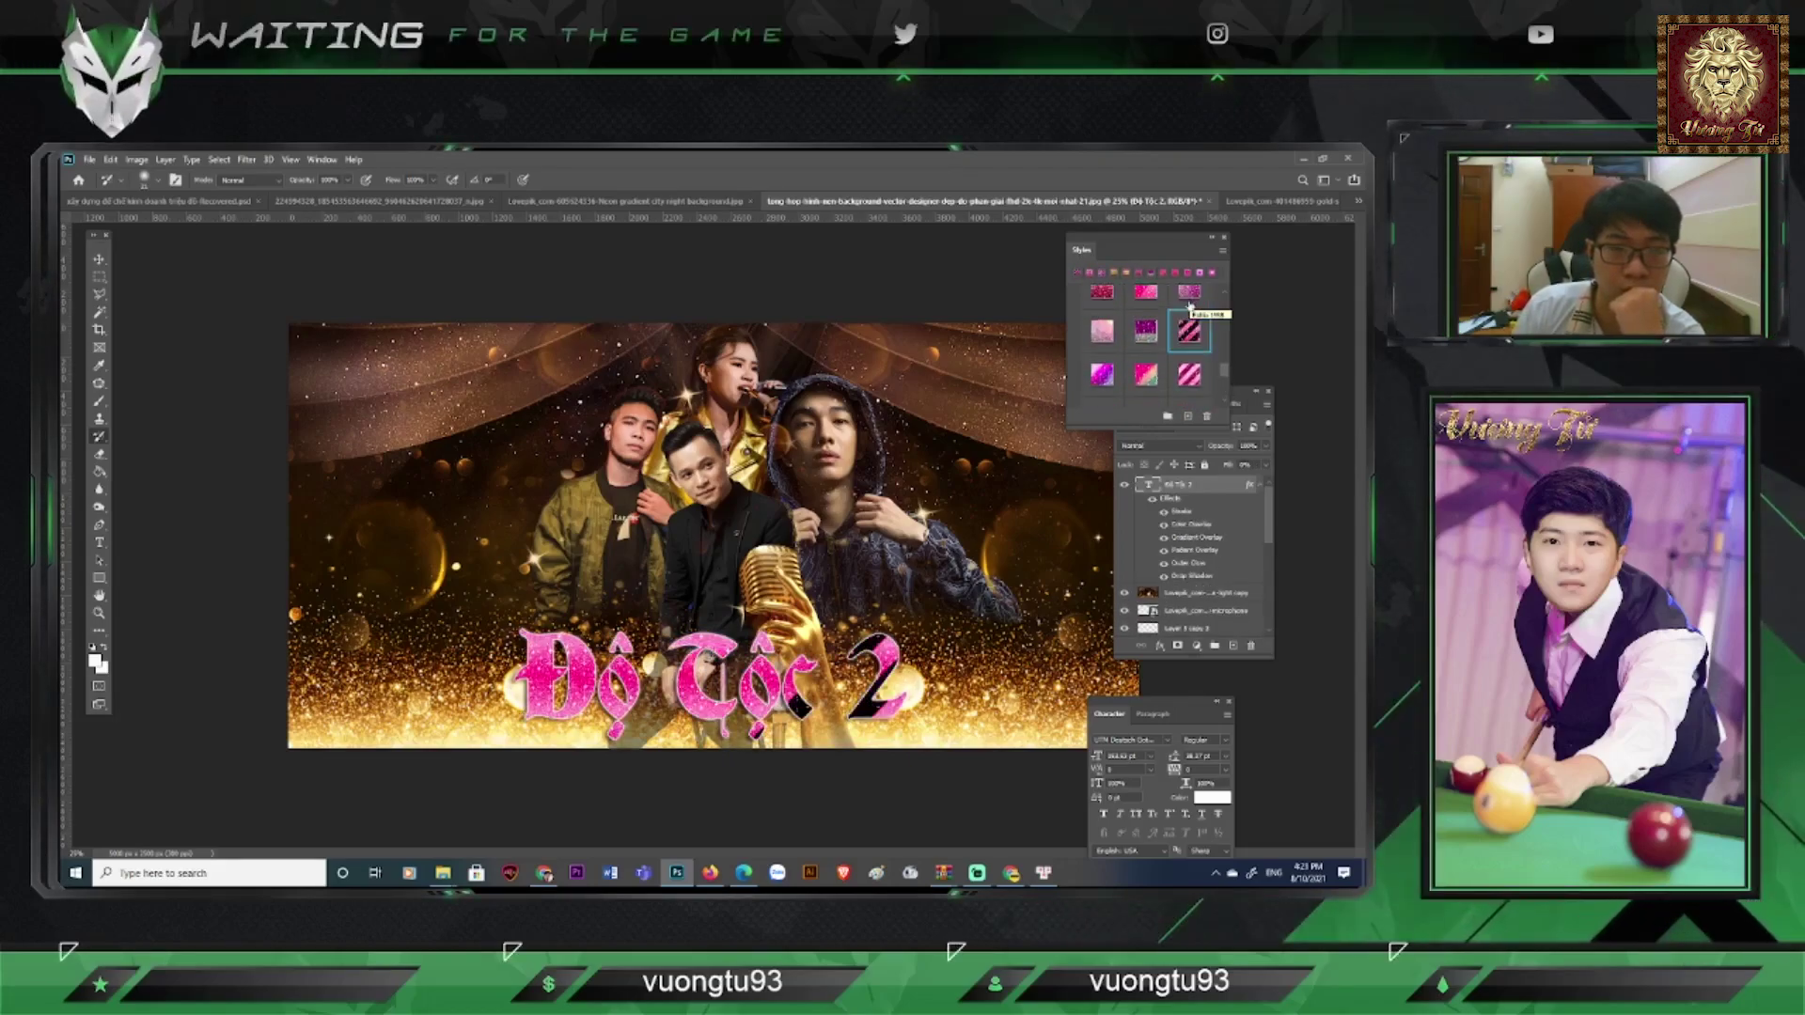
{"action": "left_click", "coordinate": [1145, 331]}
{"action": "scroll", "coordinate": [1138, 348], "scroll_direction": "up", "scroll_amount": 5}
{"action": "scroll", "coordinate": [1137, 348], "scroll_direction": "down", "scroll_amount": 5}
{"action": "left_click", "coordinate": [1189, 322]}
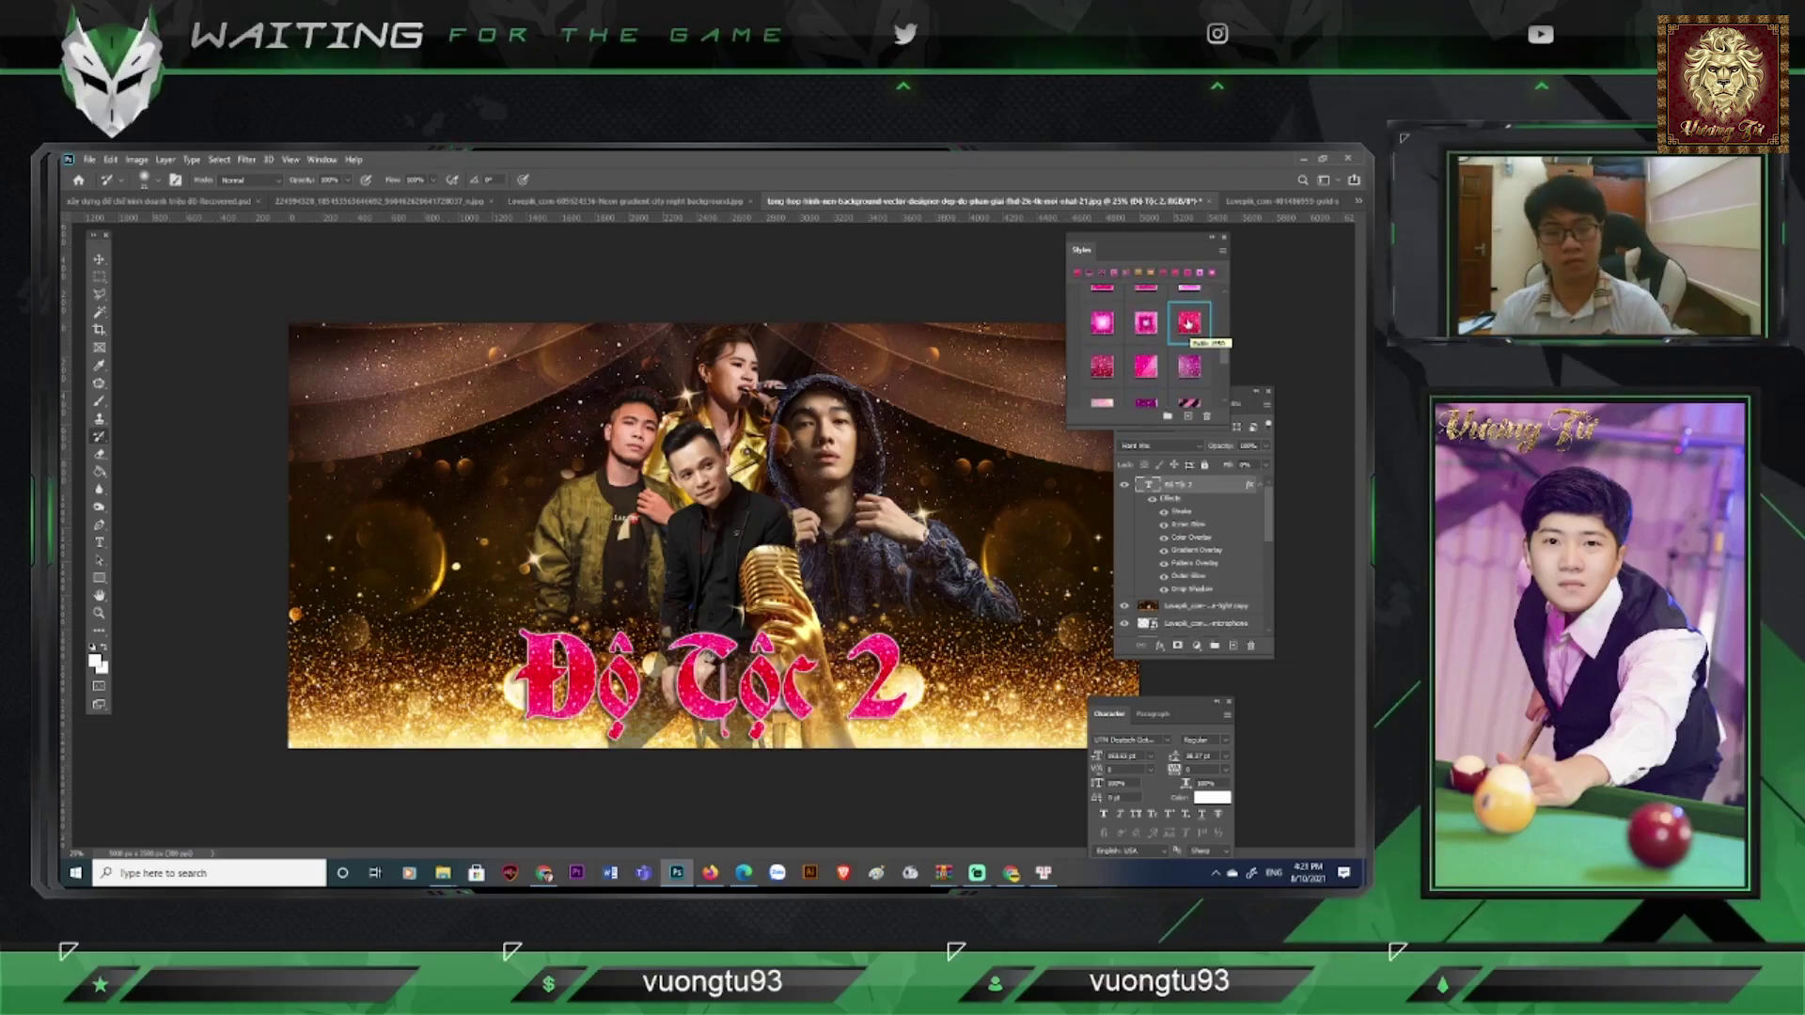
Step: Shift the Độ Tộc 2 title slightly to the right
{"action": "key", "text": "ctrl+minus"}
{"action": "left_click", "coordinate": [99, 260]}
{"action": "key", "text": "ctrl+plus"}
{"action": "left_click_drag", "start_coordinate": [792, 683], "coordinate": [810, 682]}
Step: Load the 10 Light Pro Styles file from the Presets Styles folder into the style presets
{"action": "scroll", "coordinate": [1167, 339], "scroll_direction": "up", "scroll_amount": 1}
{"action": "scroll", "coordinate": [1171, 334], "scroll_direction": "down", "scroll_amount": 3}
{"action": "left_click", "coordinate": [1222, 250]}
{"action": "left_click", "coordinate": [1264, 340]}
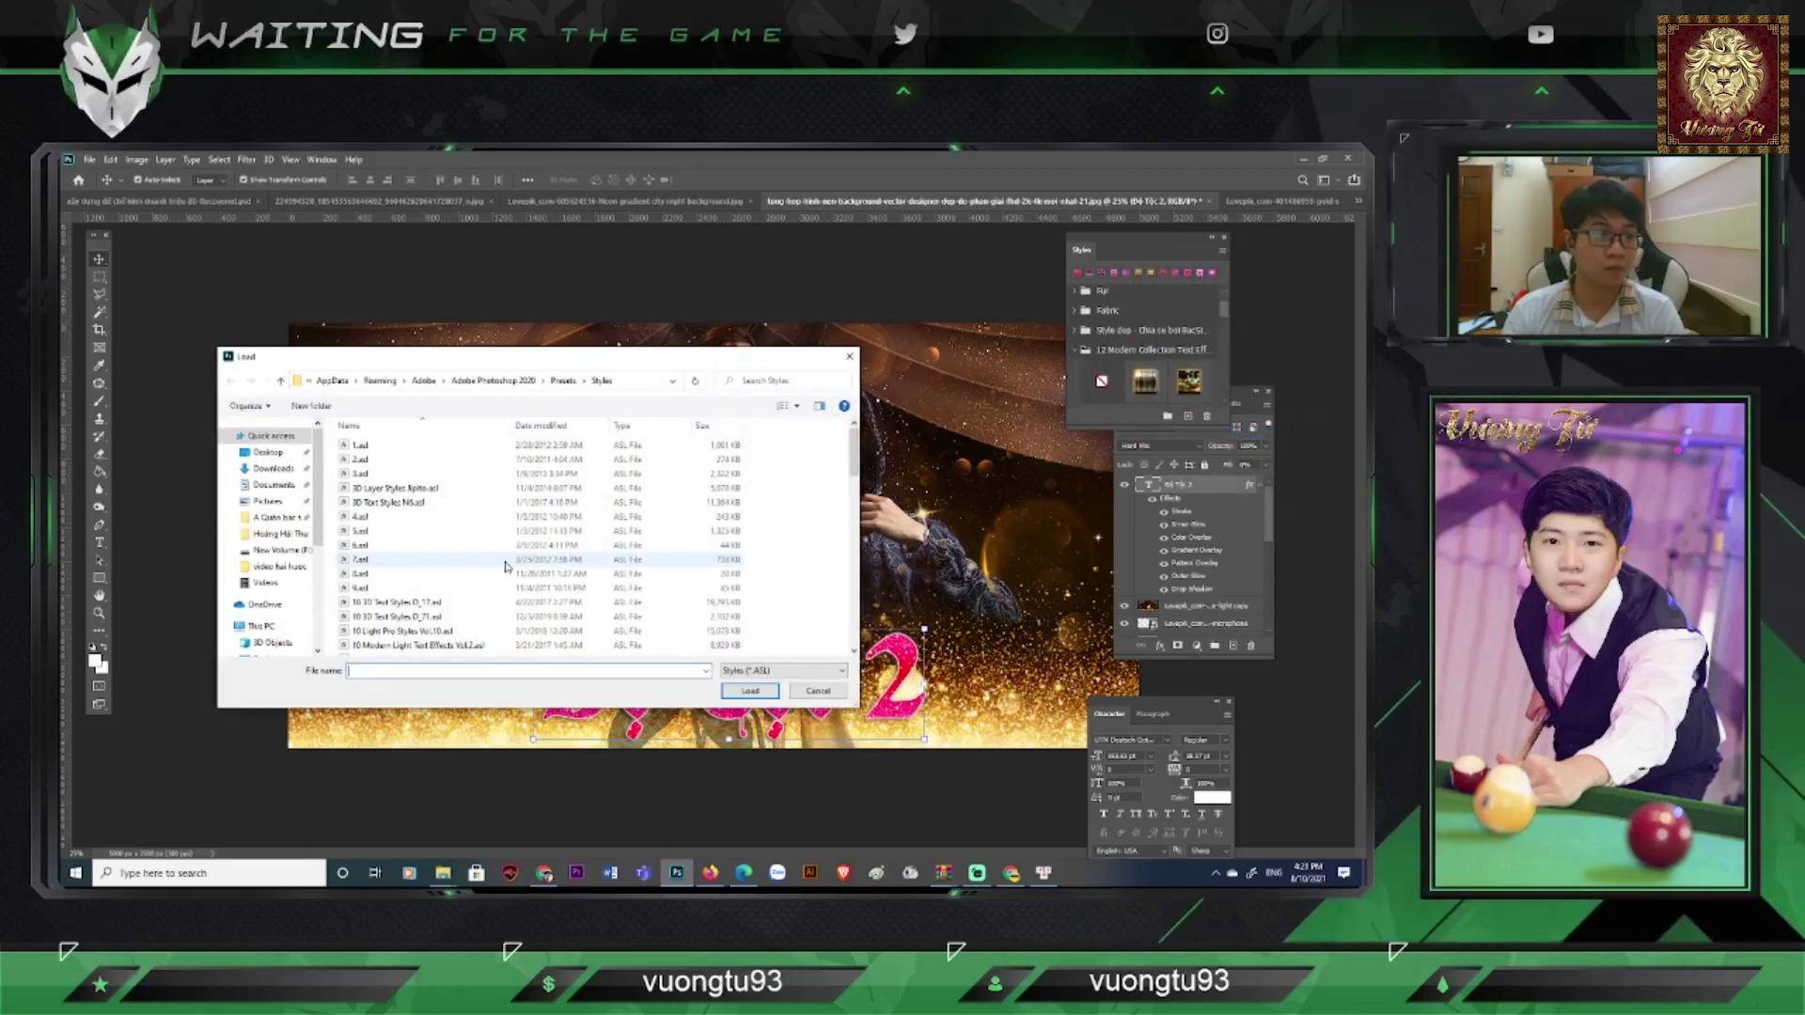
{"action": "left_click", "coordinate": [423, 635]}
{"action": "left_click", "coordinate": [757, 695]}
Step: Try several of the loaded style presets on the title, ending with the red and gold one
{"action": "scroll", "coordinate": [1128, 357], "scroll_direction": "up", "scroll_amount": 3}
{"action": "scroll", "coordinate": [1112, 375], "scroll_direction": "down", "scroll_amount": 3}
{"action": "left_click", "coordinate": [1145, 375]}
{"action": "left_click", "coordinate": [1188, 375]}
{"action": "left_click", "coordinate": [1102, 332]}
{"action": "left_click", "coordinate": [1103, 376]}
{"action": "scroll", "coordinate": [1128, 385], "scroll_direction": "down", "scroll_amount": 2}
{"action": "left_click", "coordinate": [1102, 385]}
{"action": "left_click", "coordinate": [1145, 342]}
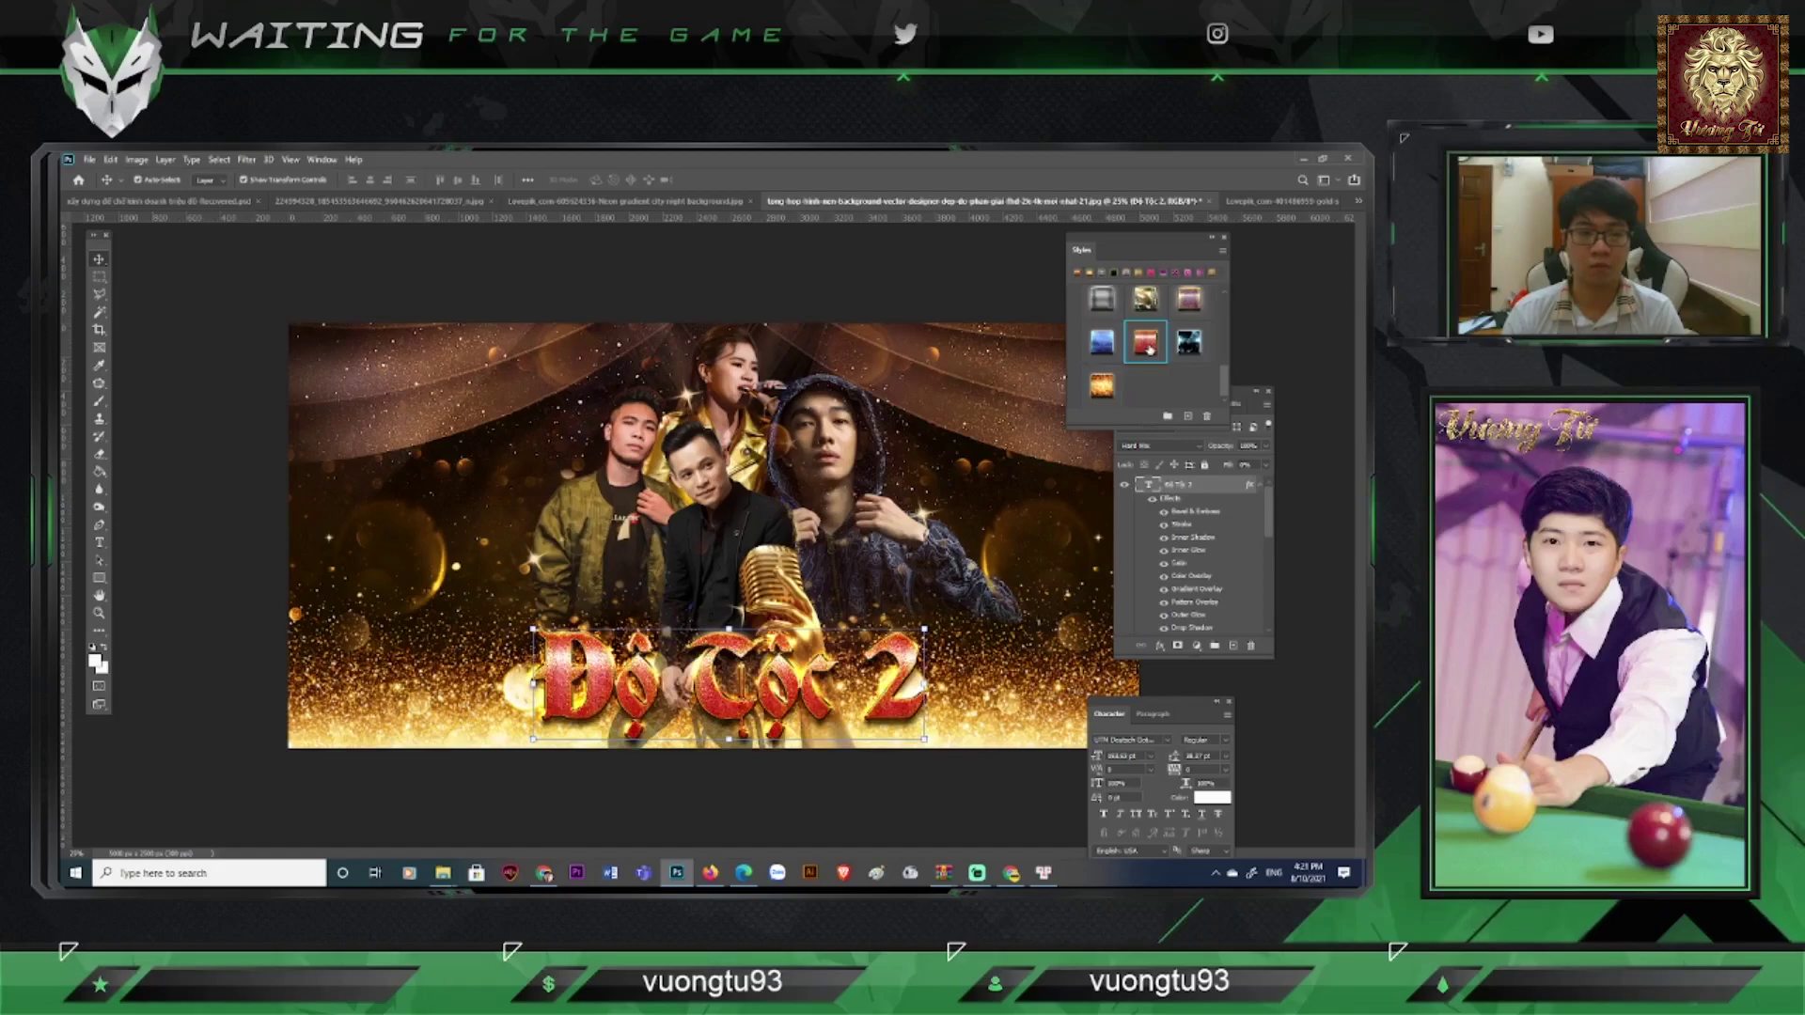
Step: Try further presets on the title, ending with a golden metallic style
{"action": "left_click", "coordinate": [99, 525]}
{"action": "key", "text": "ctrl+minus"}
{"action": "left_click", "coordinate": [1102, 342]}
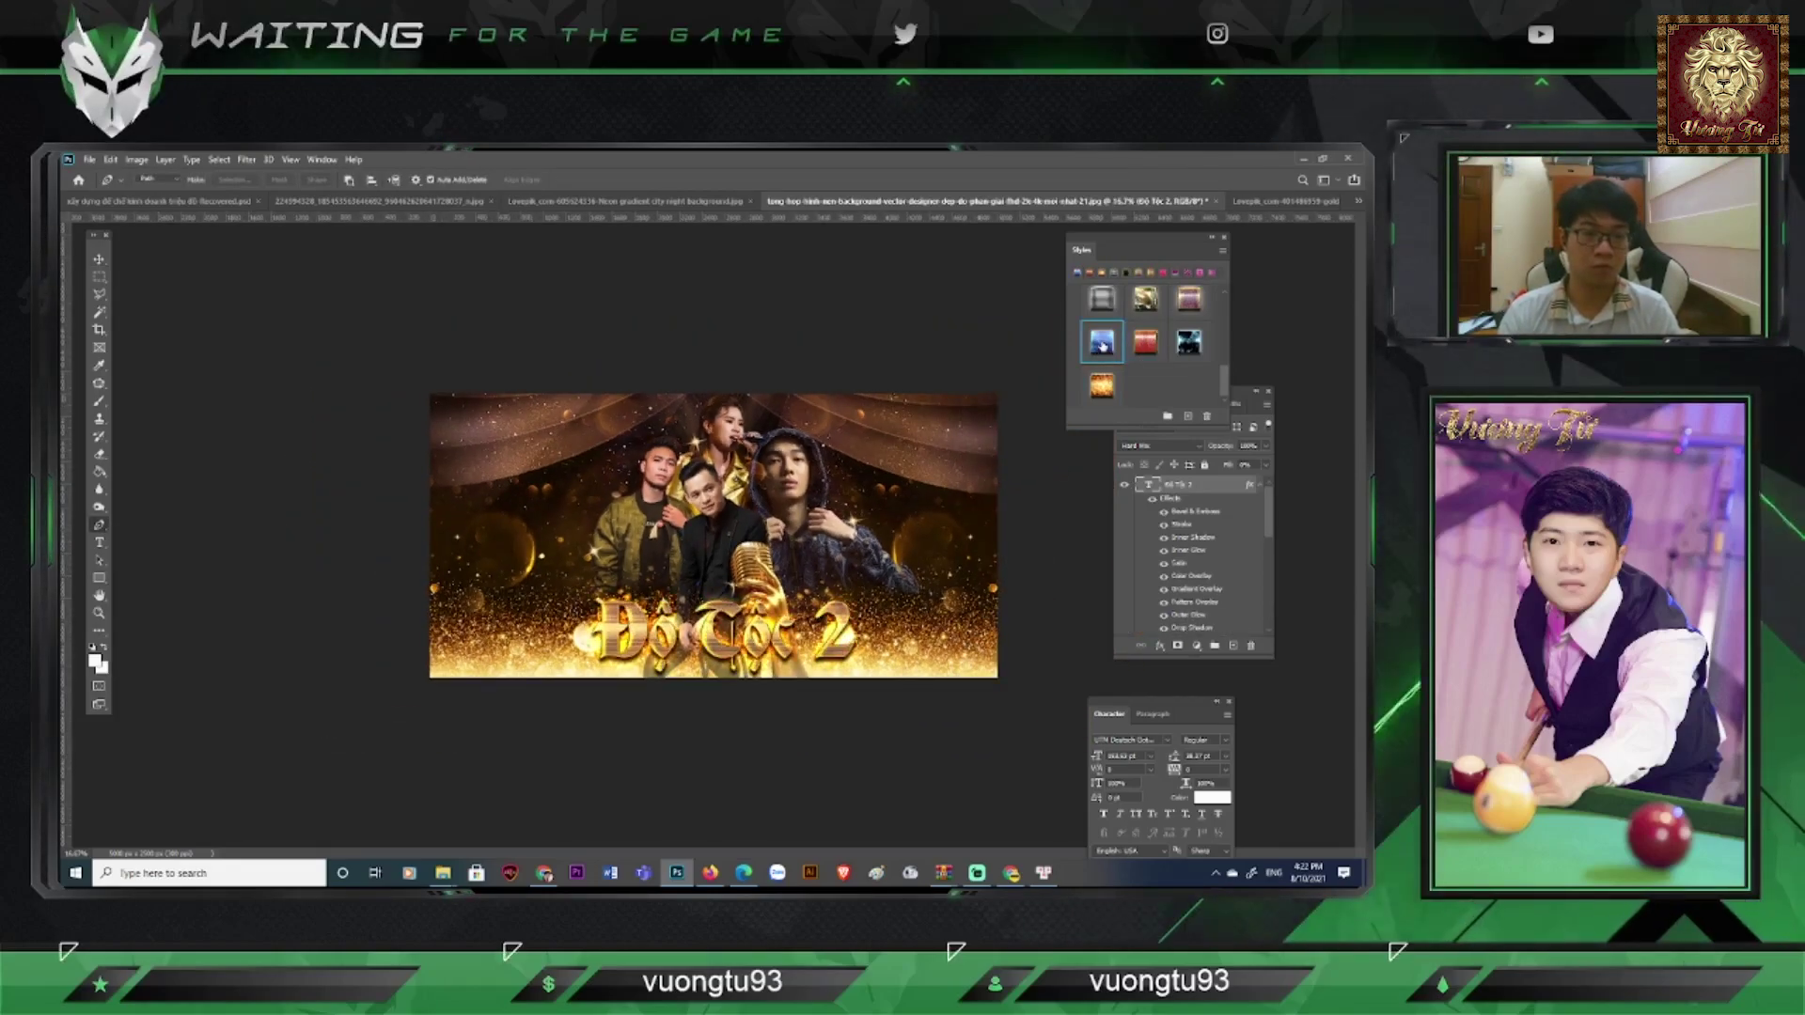
{"action": "scroll", "coordinate": [1102, 344], "scroll_direction": "up", "scroll_amount": 2}
{"action": "left_click", "coordinate": [1187, 350]}
{"action": "left_click", "coordinate": [1221, 252]}
{"action": "left_click", "coordinate": [1317, 442]}
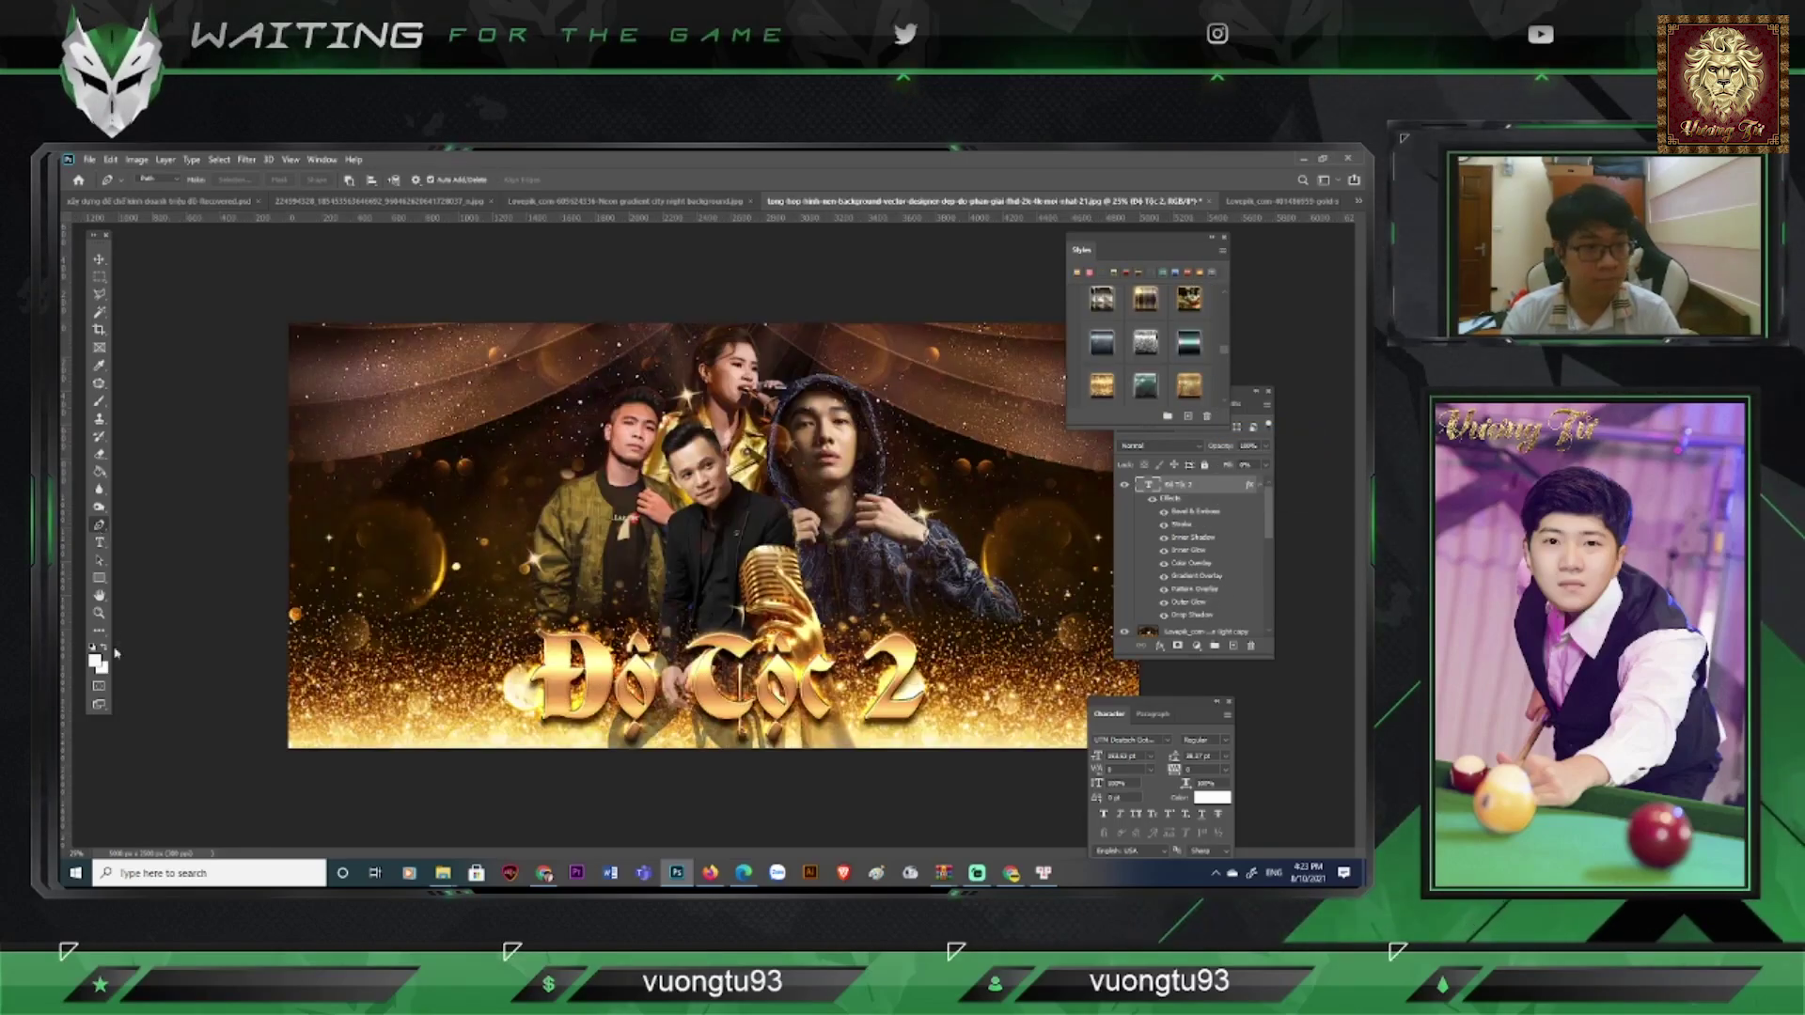
Step: Try a script font on the whole title text and return it to the gothic UTM Deutsch font
{"action": "left_click", "coordinate": [99, 543]}
{"action": "left_click", "coordinate": [606, 682]}
{"action": "key", "text": "ctrl+a"}
{"action": "left_click", "coordinate": [255, 180]}
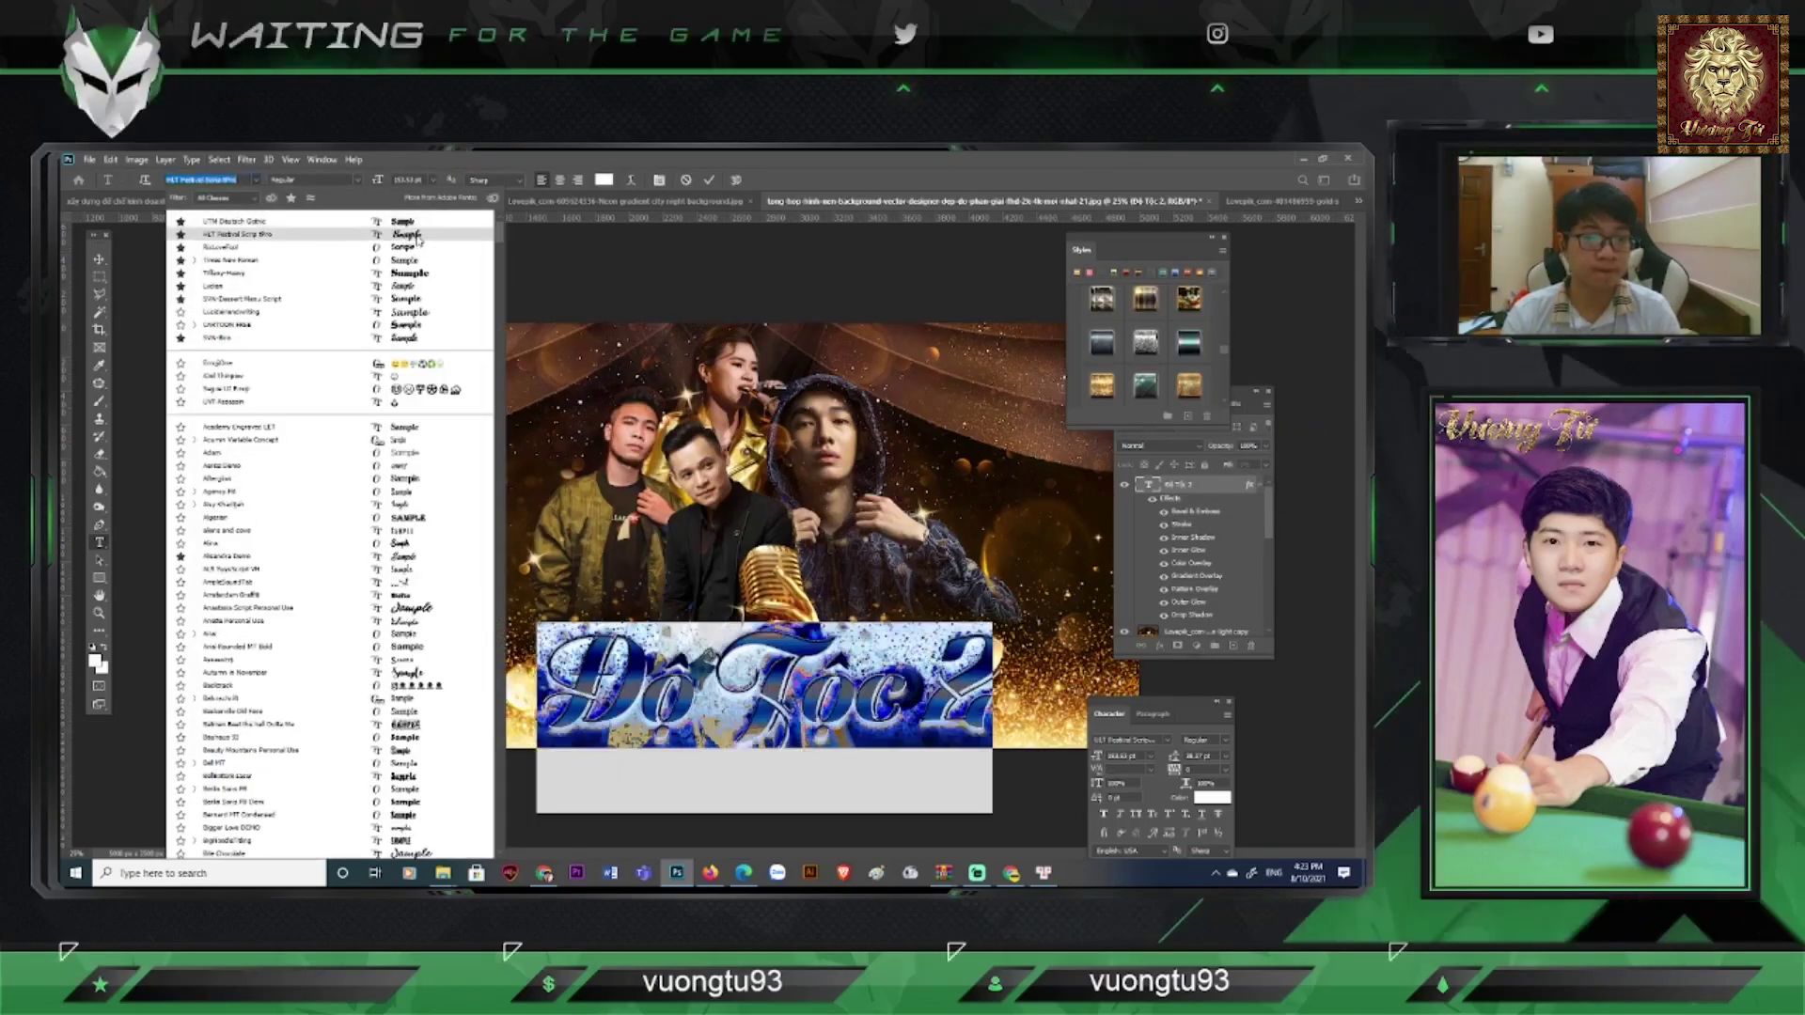
{"action": "left_click", "coordinate": [547, 162]}
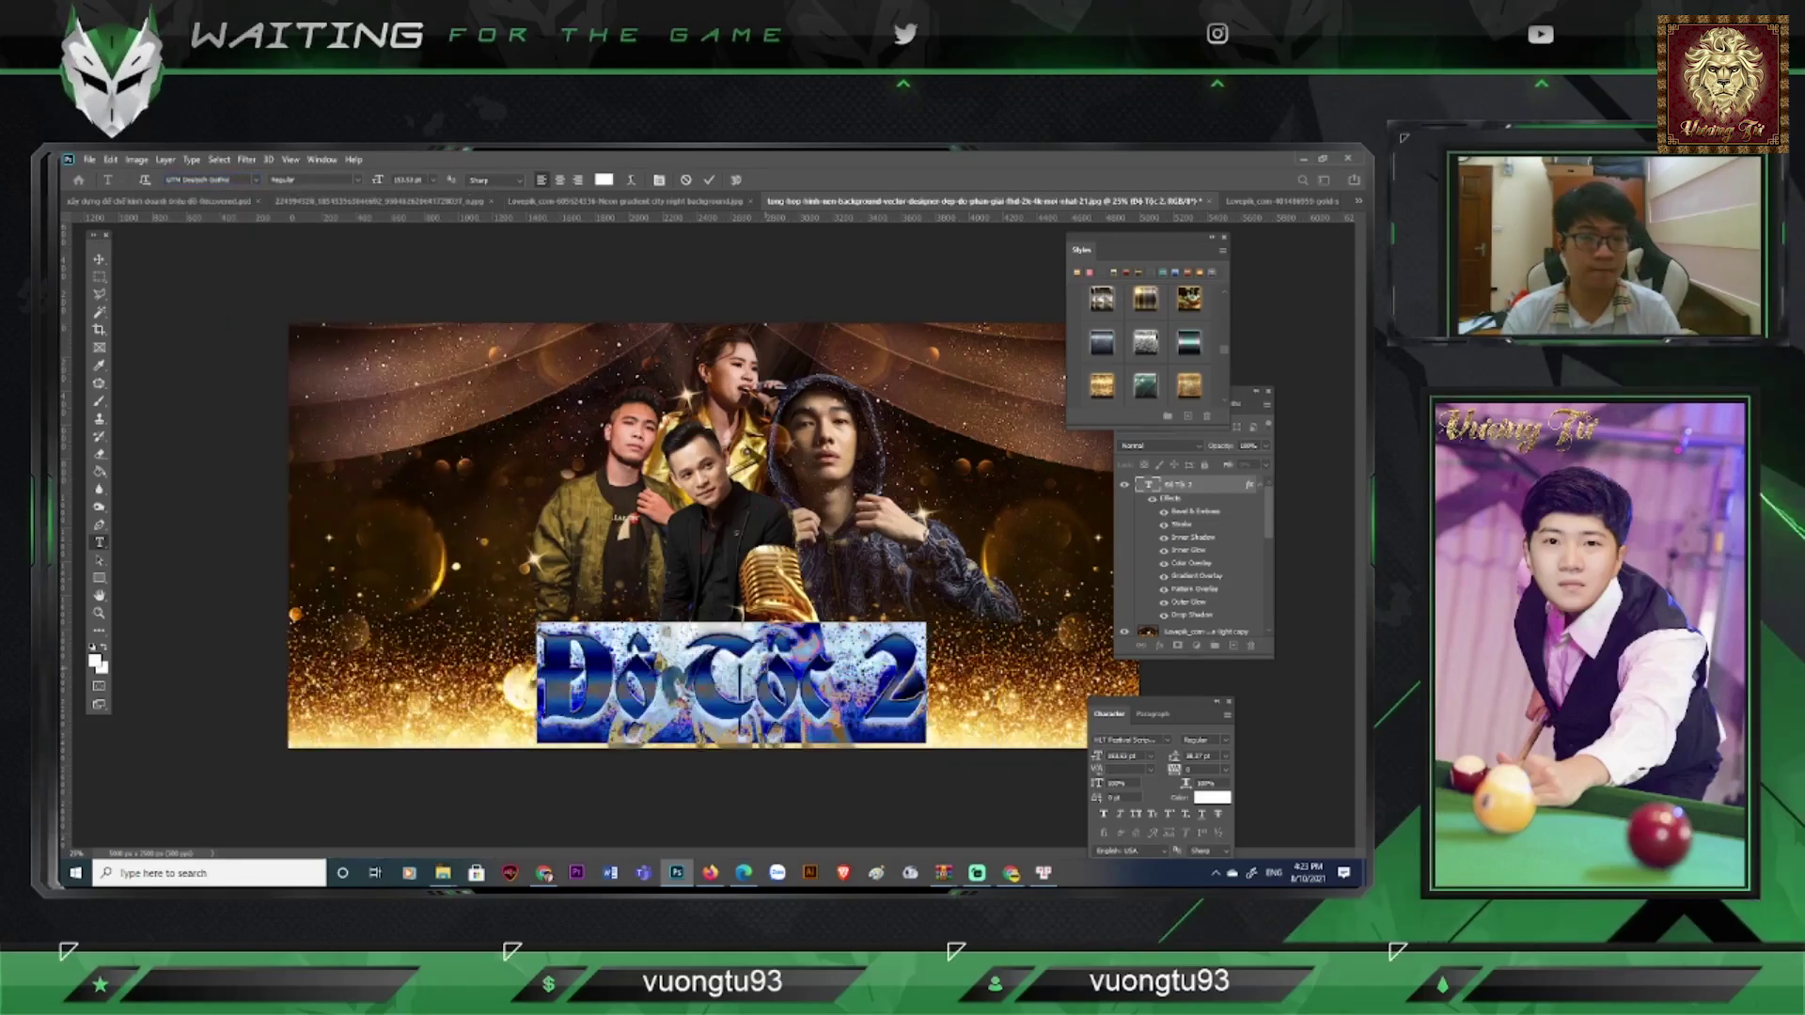
Step: Apply a silver chrome preset from the 10 3D Text Styles D_71 group to the Độ Tộc 2 title
{"action": "left_click", "coordinate": [99, 507]}
{"action": "scroll", "coordinate": [186, 476], "scroll_direction": "down", "scroll_amount": 1}
{"action": "scroll", "coordinate": [187, 476], "scroll_direction": "up", "scroll_amount": 2}
{"action": "key", "text": "ctrl+minus"}
{"action": "key", "text": "ctrl+minus"}
{"action": "key", "text": "ctrl+minus"}
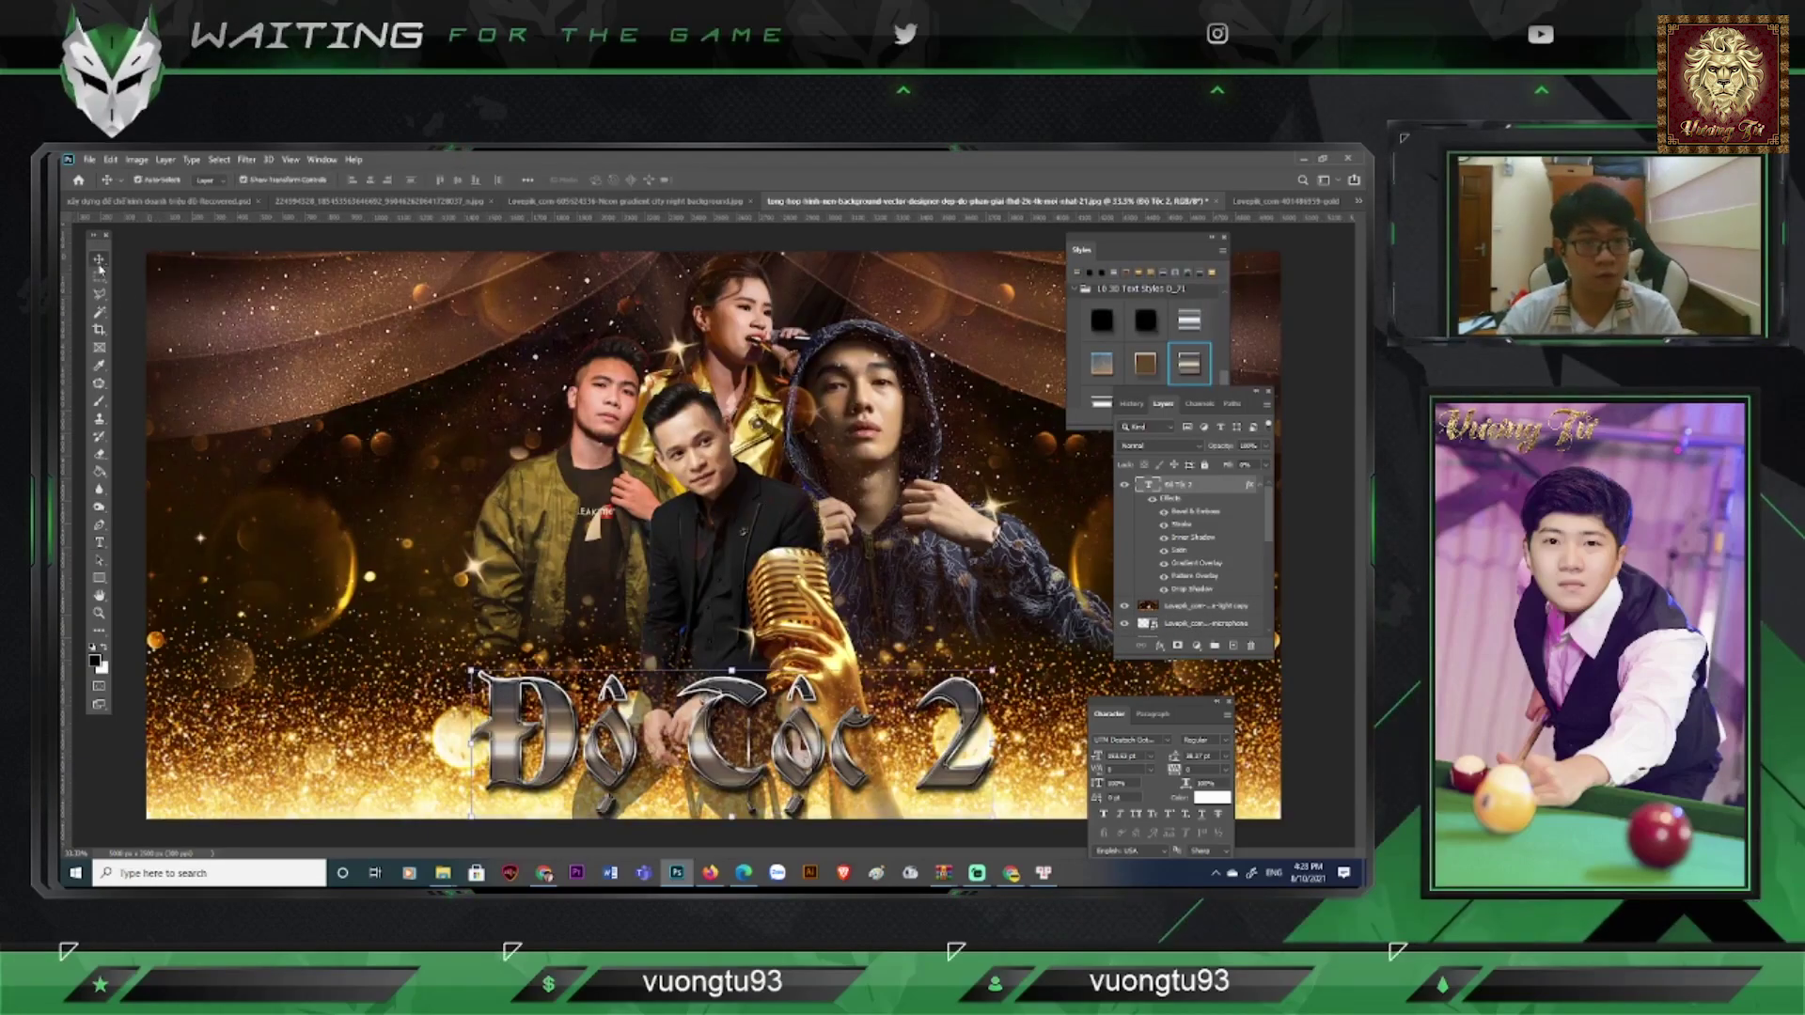
{"action": "key", "text": "j"}
{"action": "key", "text": "ctrl+minus"}
{"action": "key", "text": "ctrl+minus"}
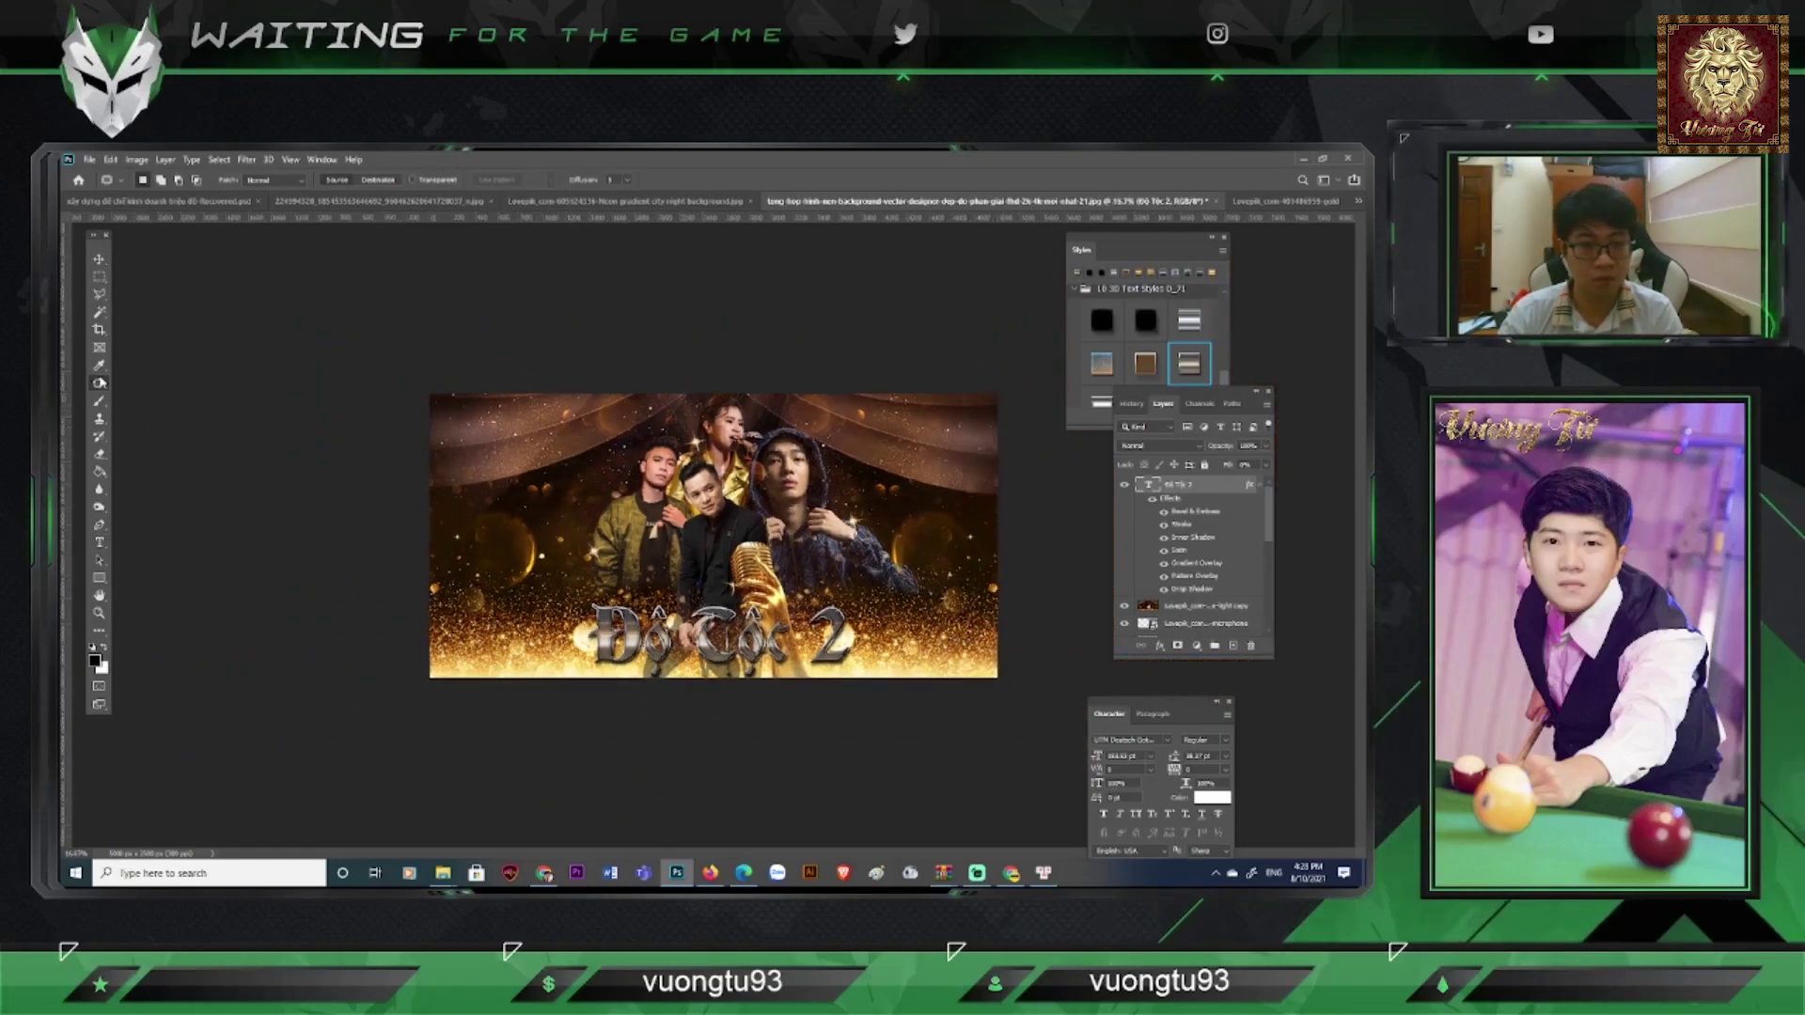
Step: Toggle the golden light copy layer off and on to compare its effect on the composite
{"action": "key", "text": "ctrl+plus"}
{"action": "left_click", "coordinate": [1124, 607]}
{"action": "key", "text": "ctrl+minus"}
{"action": "key", "text": "ctrl+minus"}
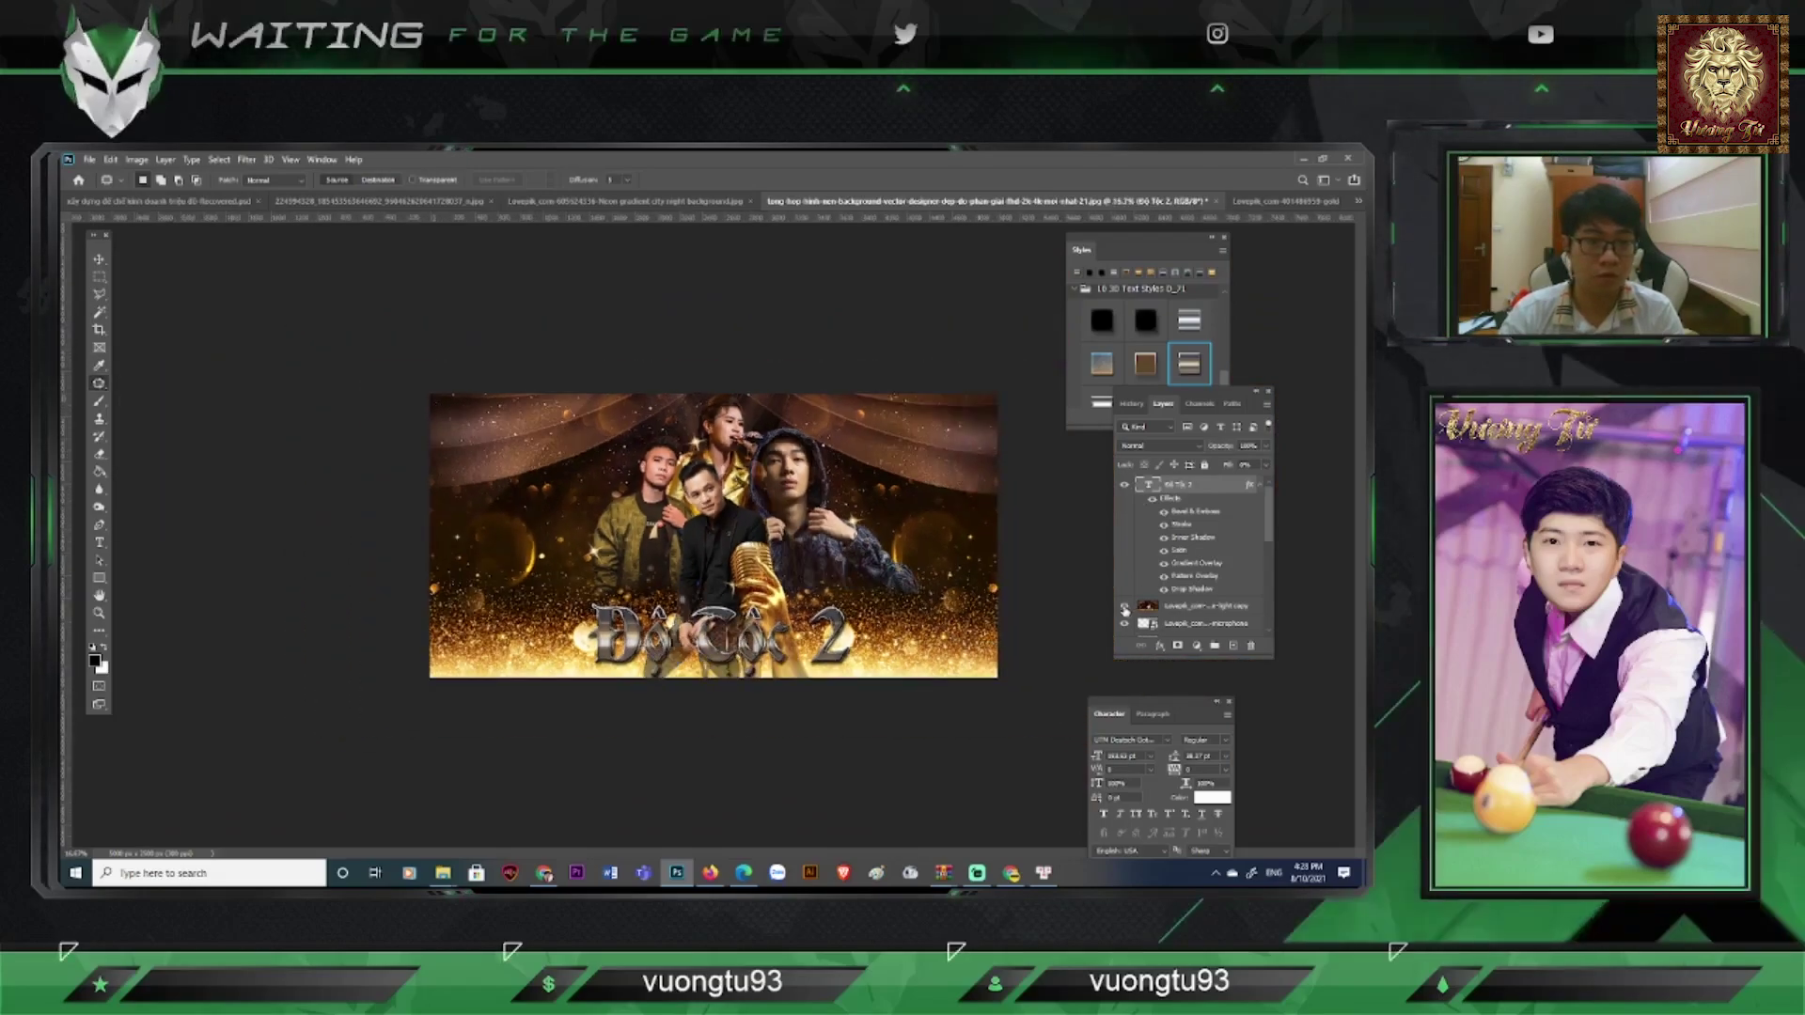
{"action": "key", "text": "ctrl+plus"}
{"action": "left_click", "coordinate": [1125, 607]}
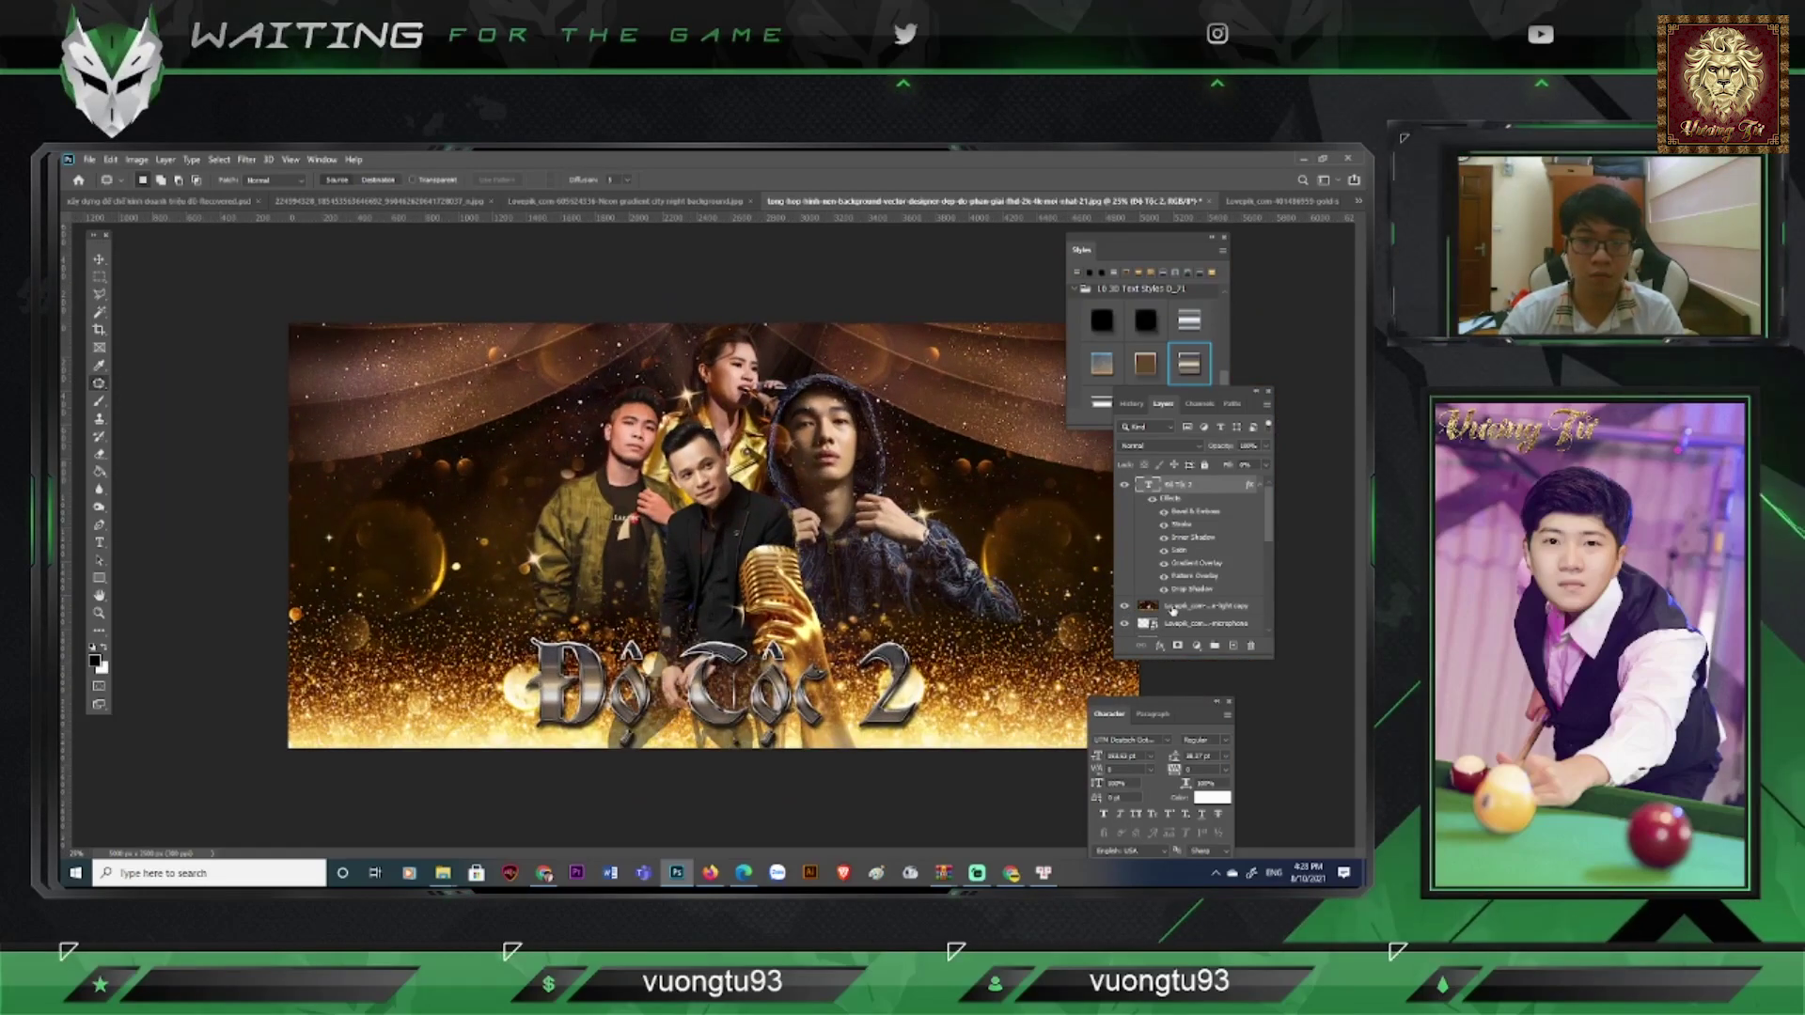
Step: Fine-tune the fill of the golden light copy layer
{"action": "left_click", "coordinate": [1183, 607]}
{"action": "key", "text": "ctrl+minus"}
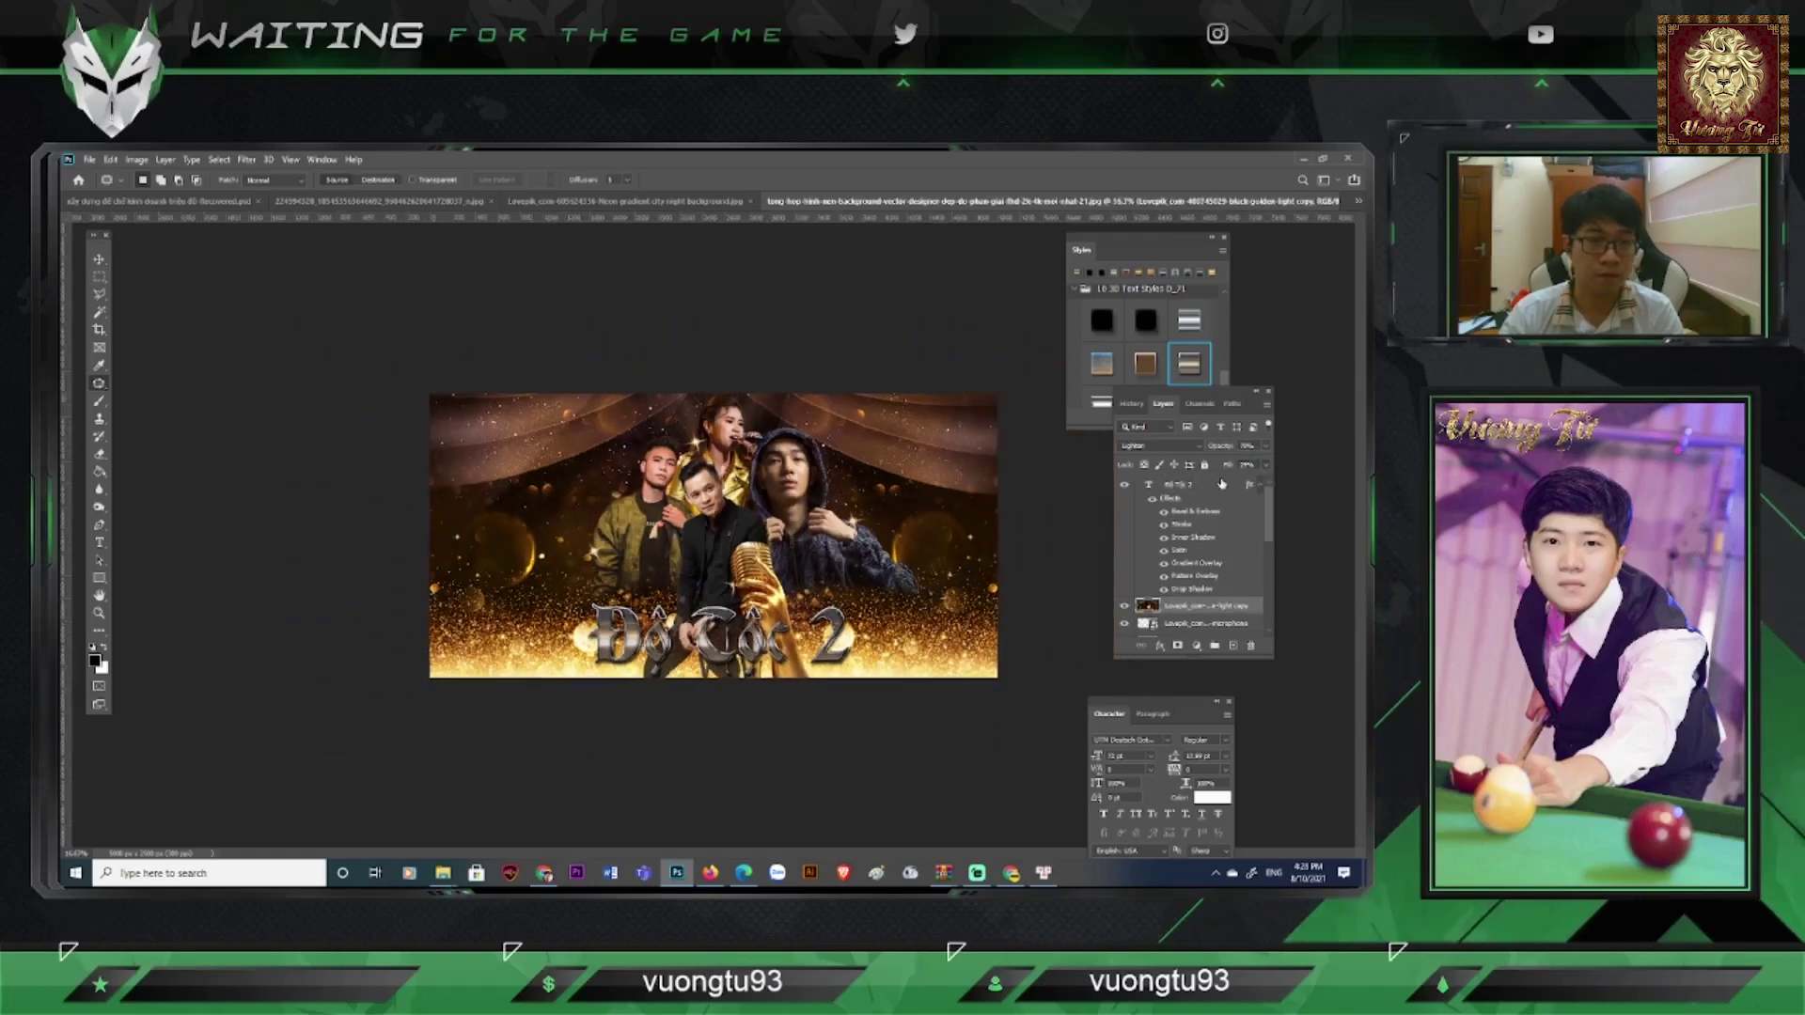
{"action": "left_click", "coordinate": [1266, 466]}
{"action": "left_click_drag", "start_coordinate": [1220, 482], "coordinate": [1228, 483]}
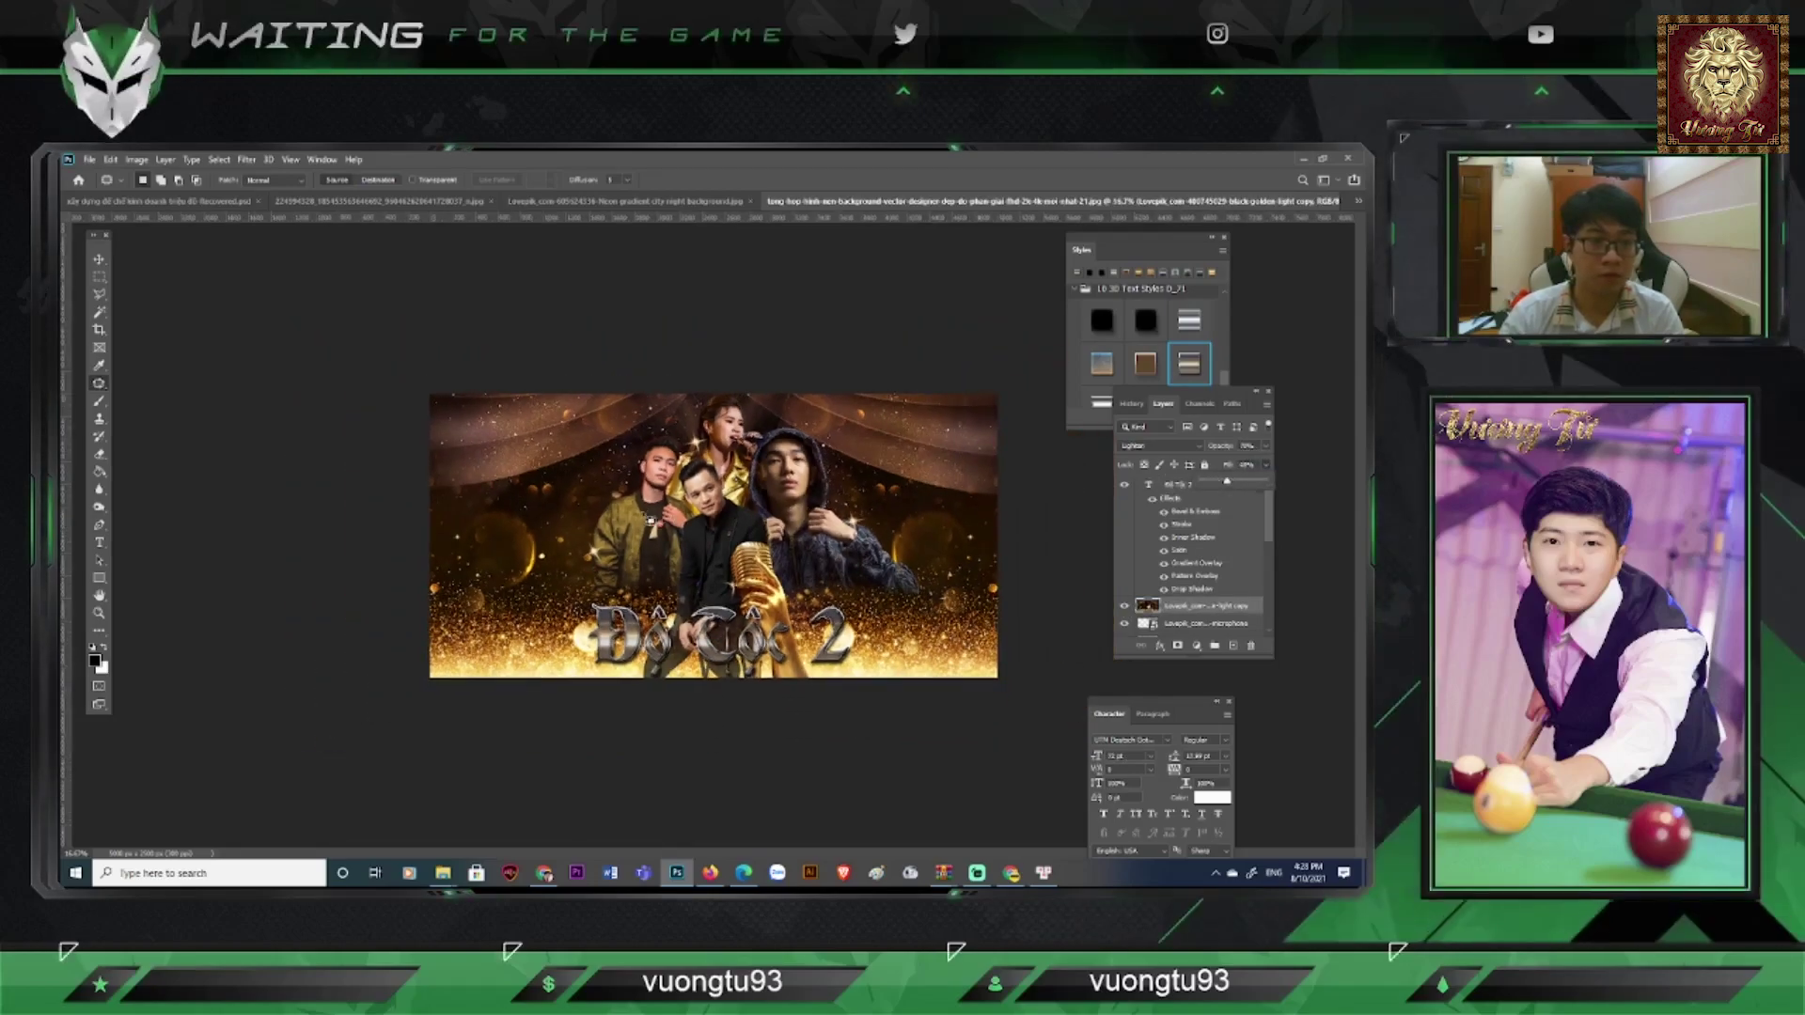
{"action": "key", "text": "ctrl+plus"}
Step: Bring up the gold stars image and revert it to its Open state in the history
{"action": "left_click", "coordinate": [701, 202]}
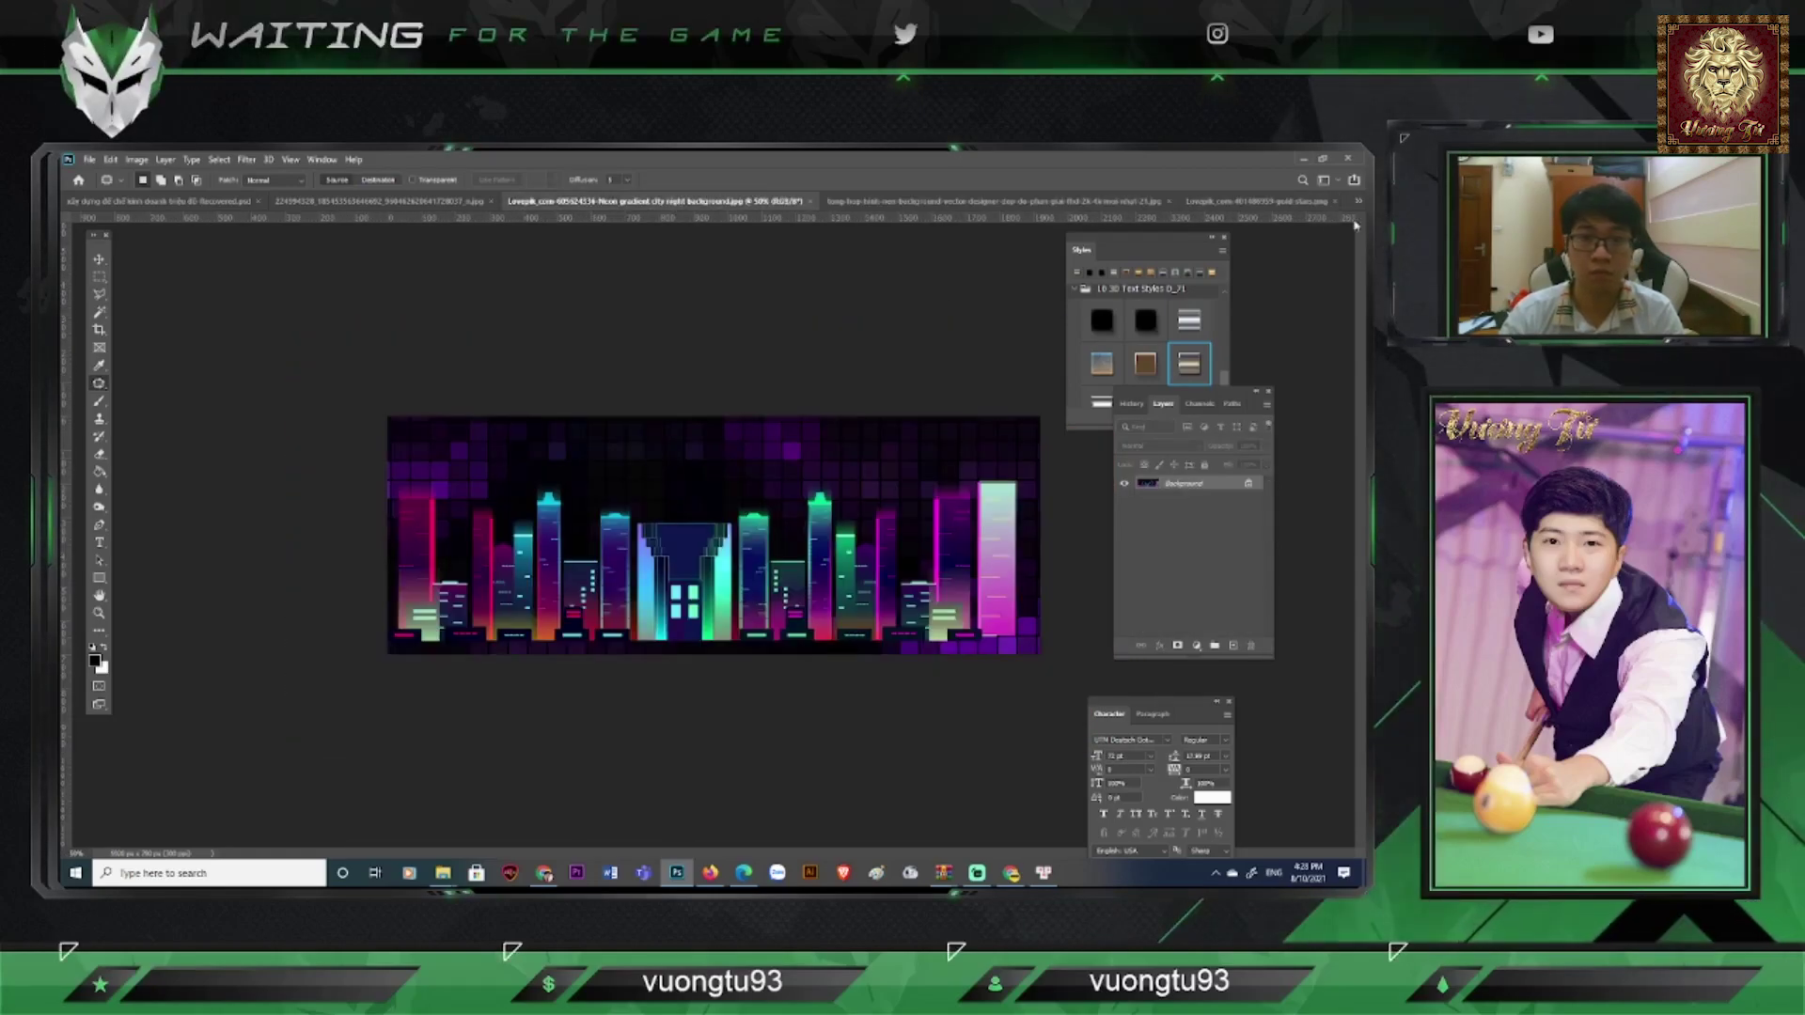
{"action": "left_click", "coordinate": [1302, 201]}
{"action": "left_click", "coordinate": [321, 160]}
{"action": "left_click", "coordinate": [442, 412]}
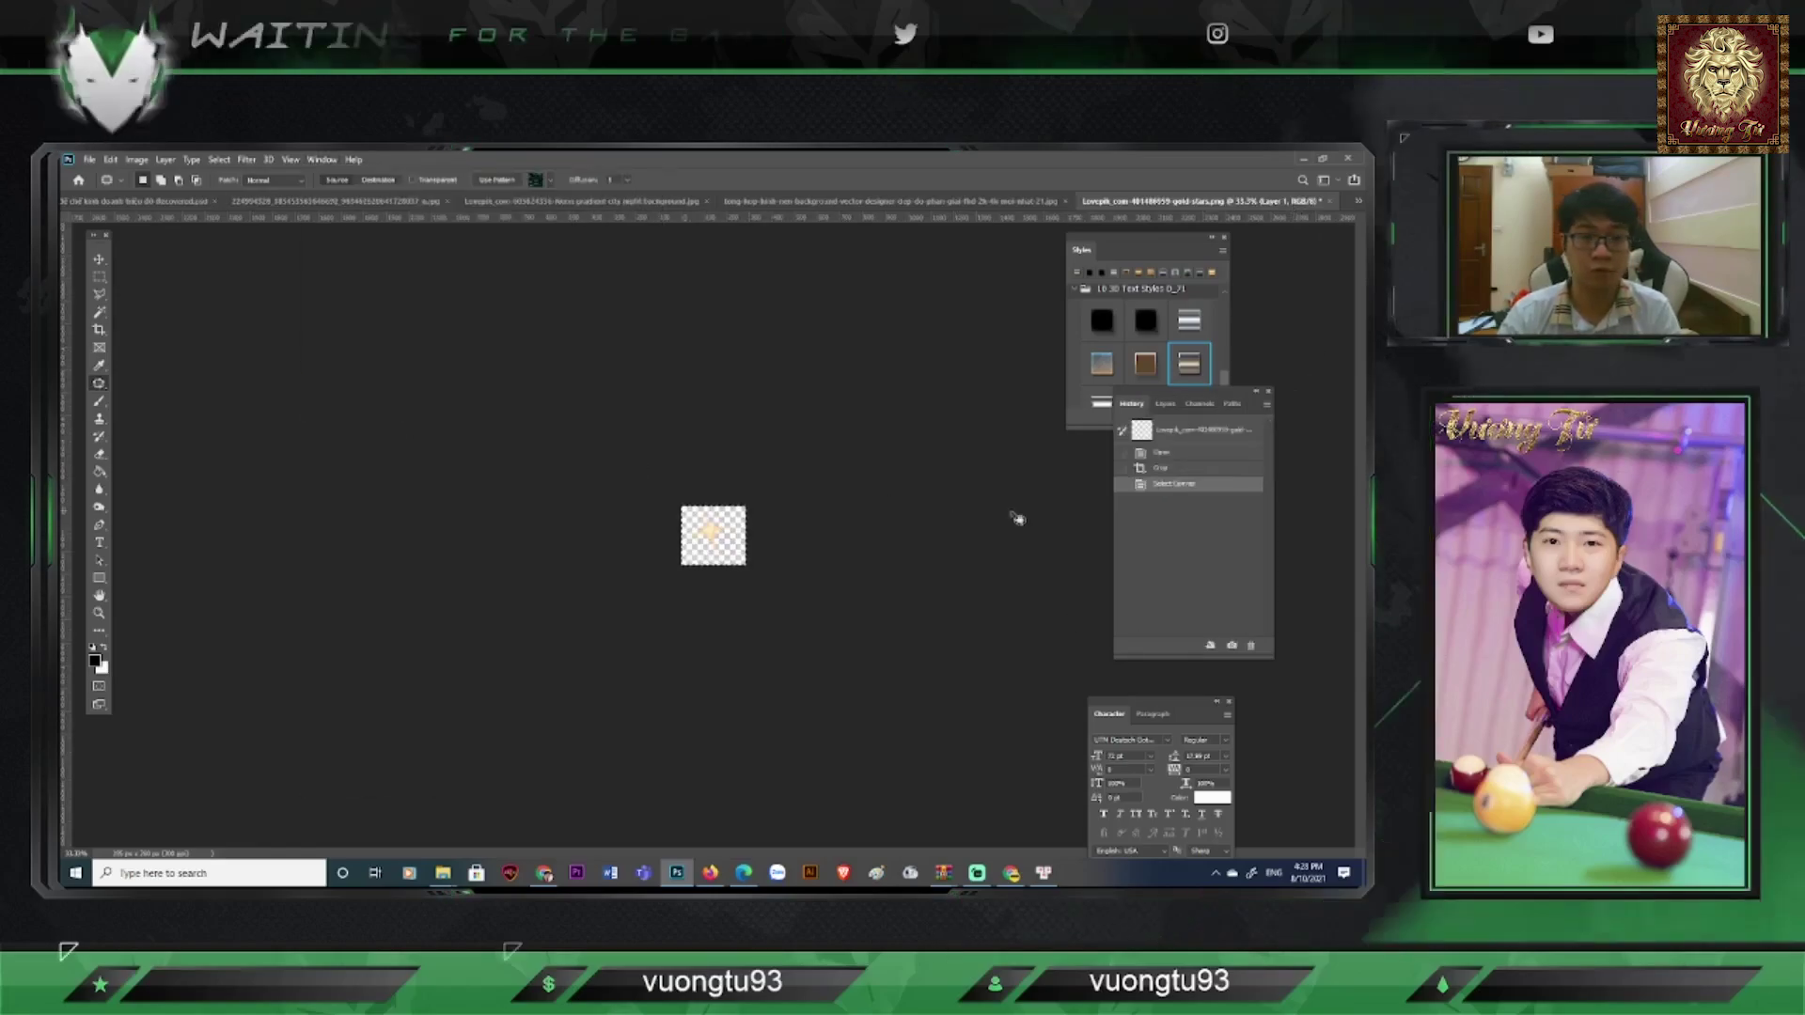
{"action": "left_click", "coordinate": [1161, 453]}
Step: Crop the gold stars image tightly around a single star
{"action": "key", "text": "c"}
{"action": "left_click_drag", "start_coordinate": [714, 309], "coordinate": [686, 464]}
{"action": "left_click_drag", "start_coordinate": [940, 550], "coordinate": [765, 552]}
{"action": "left_click_drag", "start_coordinate": [715, 609], "coordinate": [683, 544]}
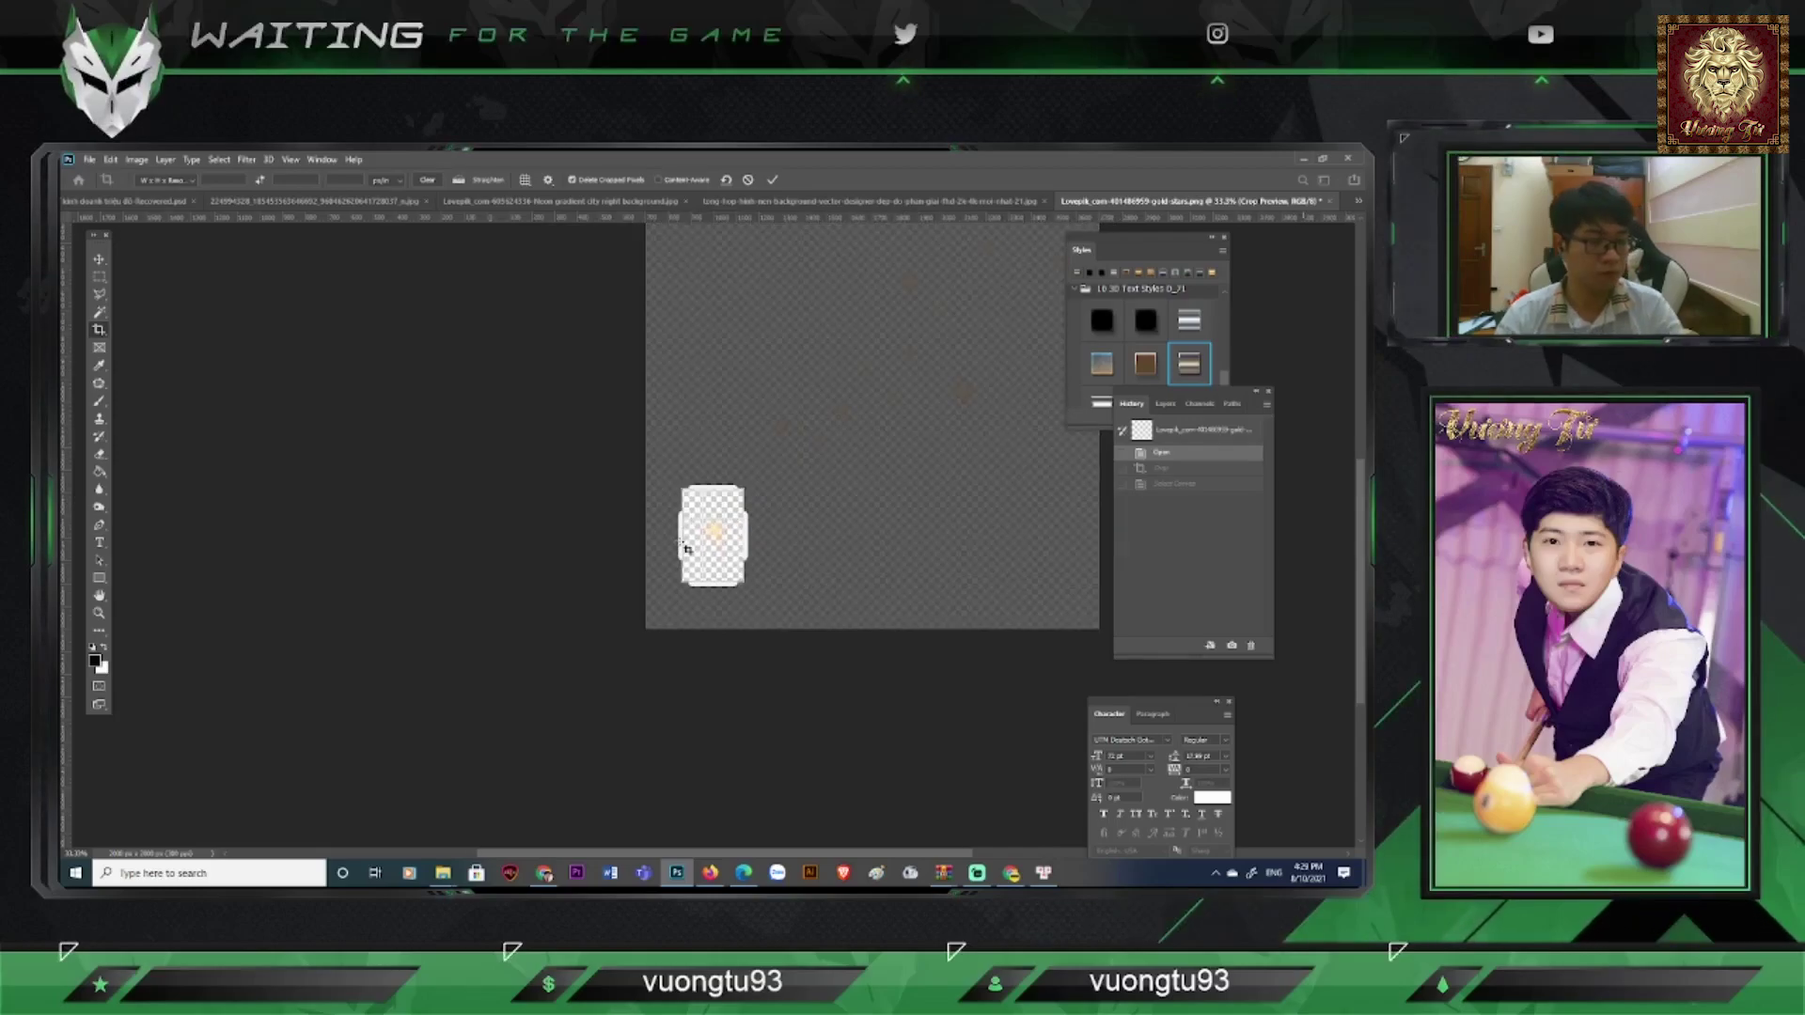
Step: Paste the star into the composite and place it on the Đ of the title
{"action": "left_click", "coordinate": [516, 203]}
{"action": "left_click", "coordinate": [886, 202]}
{"action": "left_click", "coordinate": [724, 201]}
{"action": "left_click", "coordinate": [814, 202]}
{"action": "key", "text": "n"}
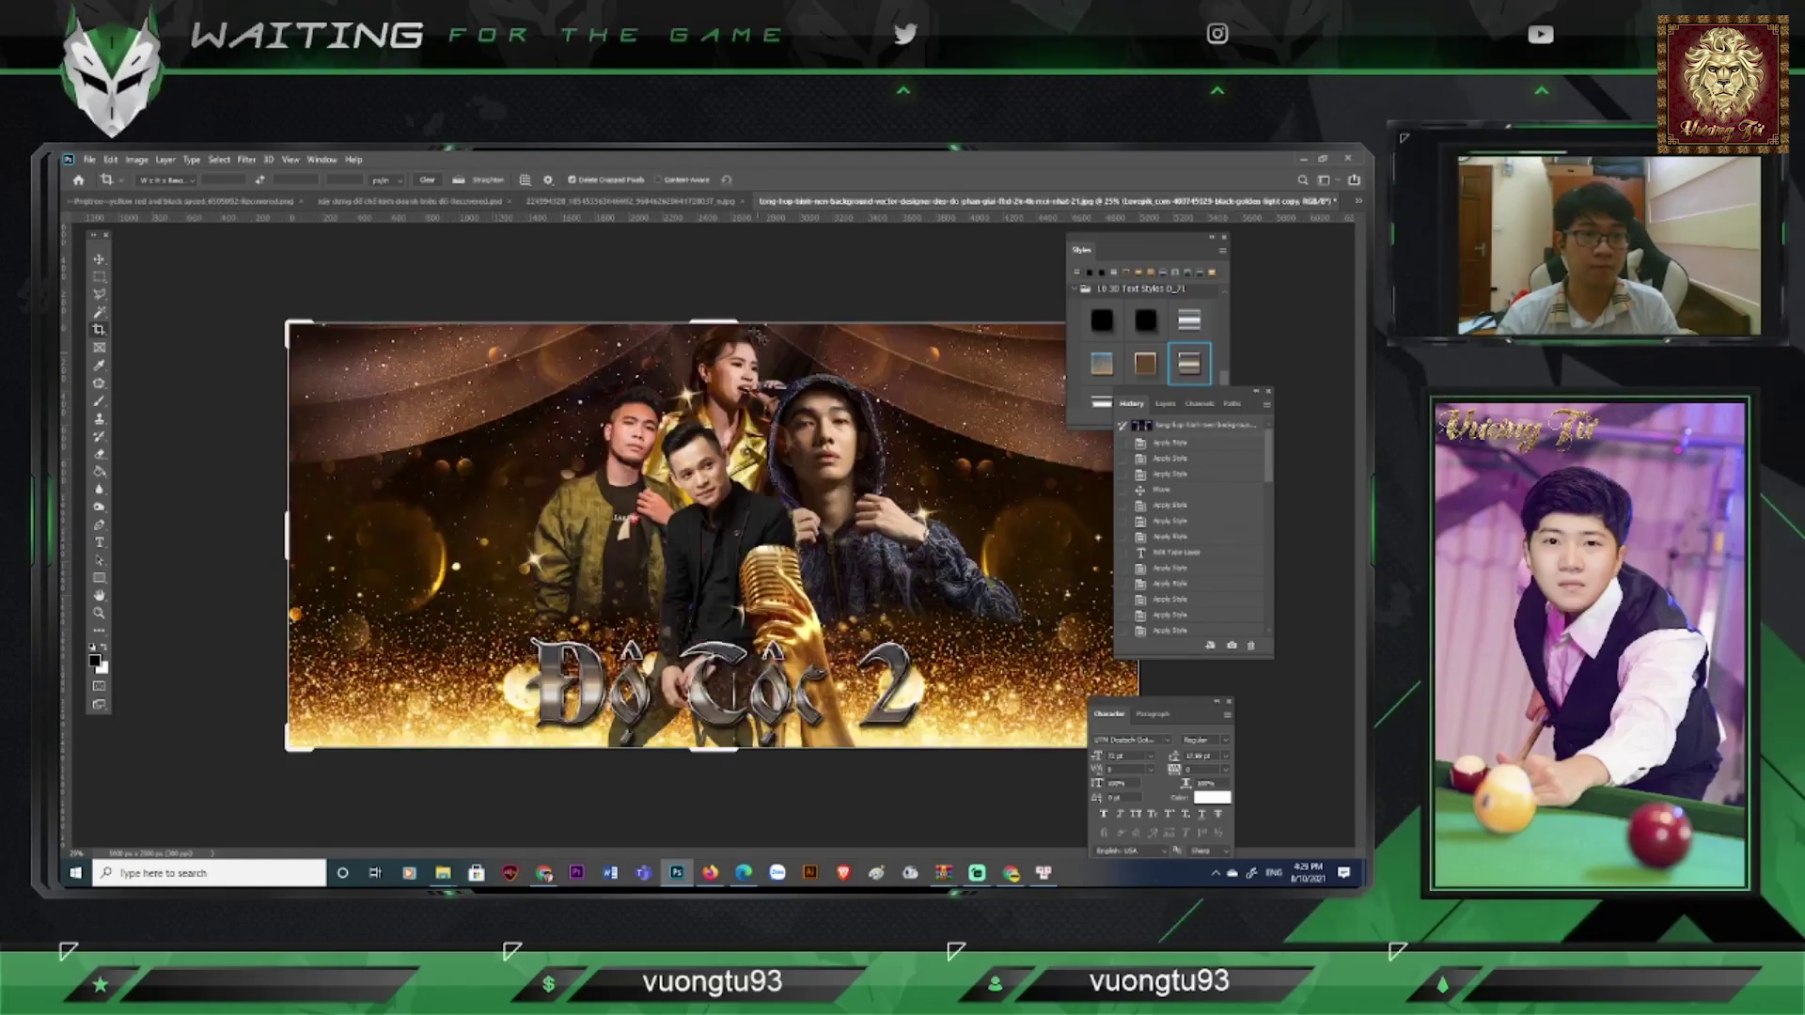
{"action": "key", "text": "ctrl+v"}
{"action": "left_click", "coordinate": [778, 446]}
{"action": "key", "text": "v"}
{"action": "left_click_drag", "start_coordinate": [707, 548], "coordinate": [532, 672]}
{"action": "left_click", "coordinate": [1165, 403]}
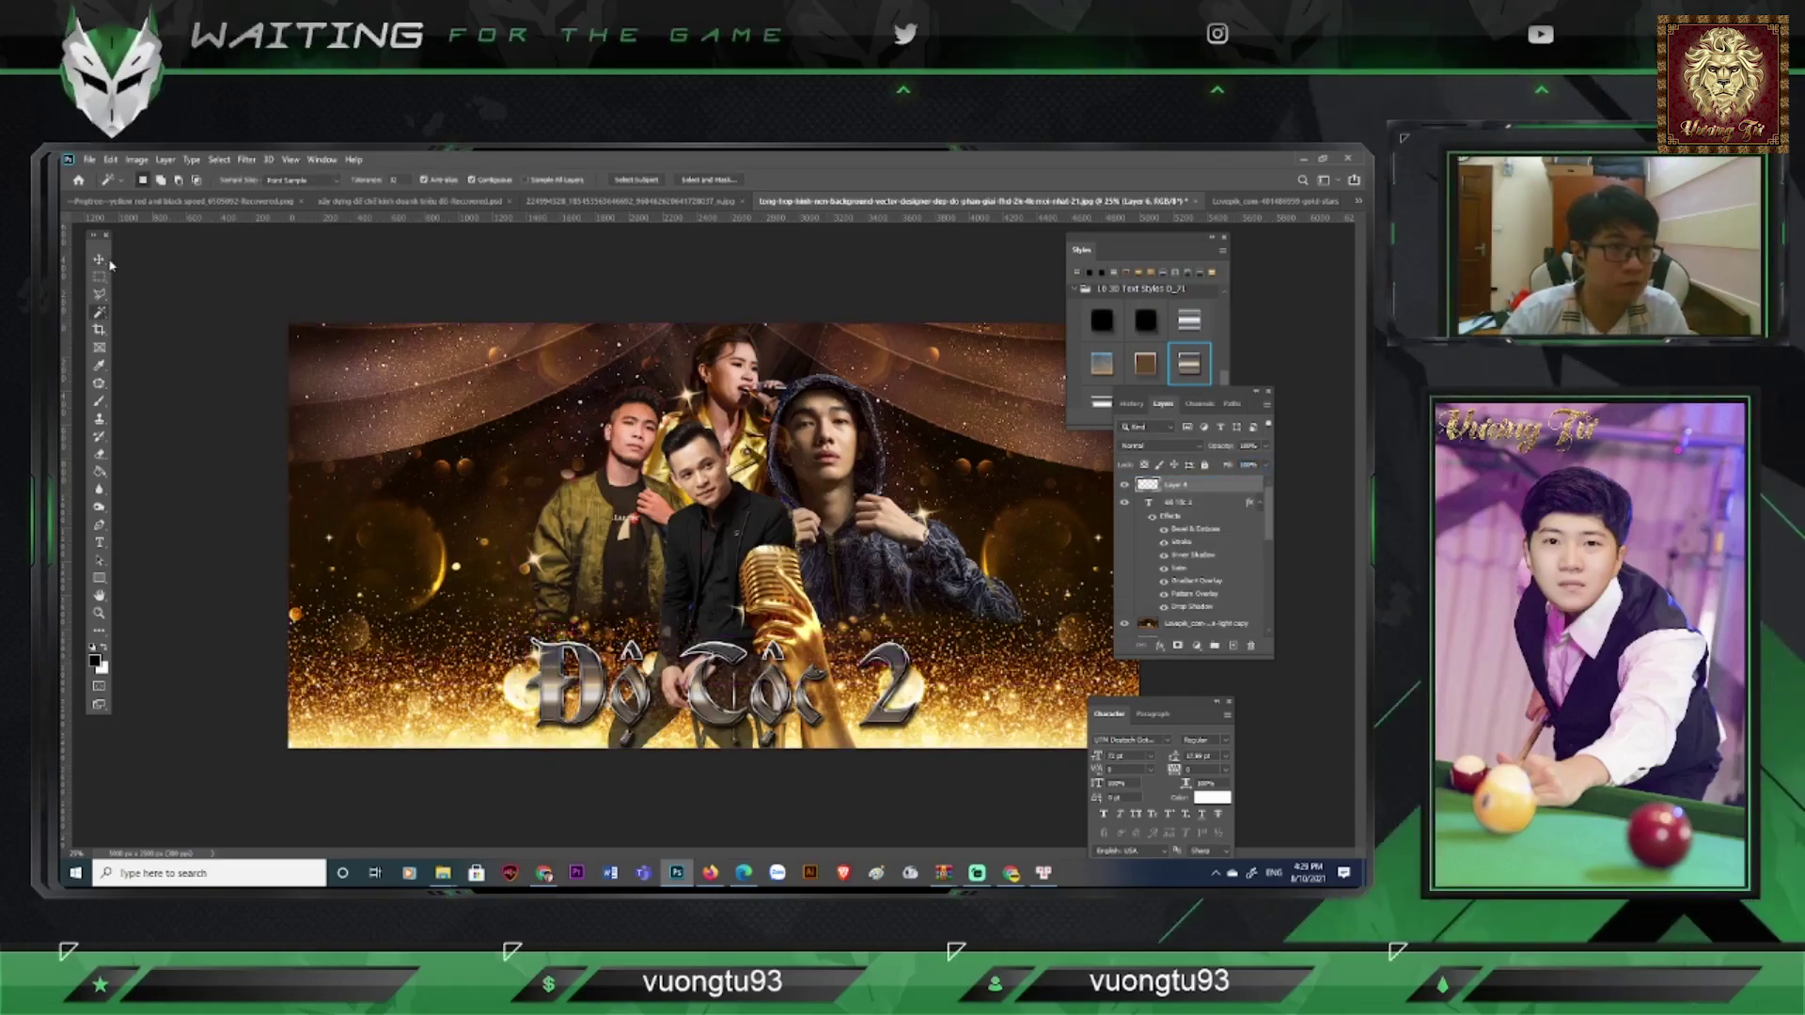
Step: Duplicate the star onto the title's 2 and beneath the word Tộc, rotating the last copy
{"action": "left_click_drag", "start_coordinate": [539, 657], "coordinate": [890, 699], "text": "alt"}
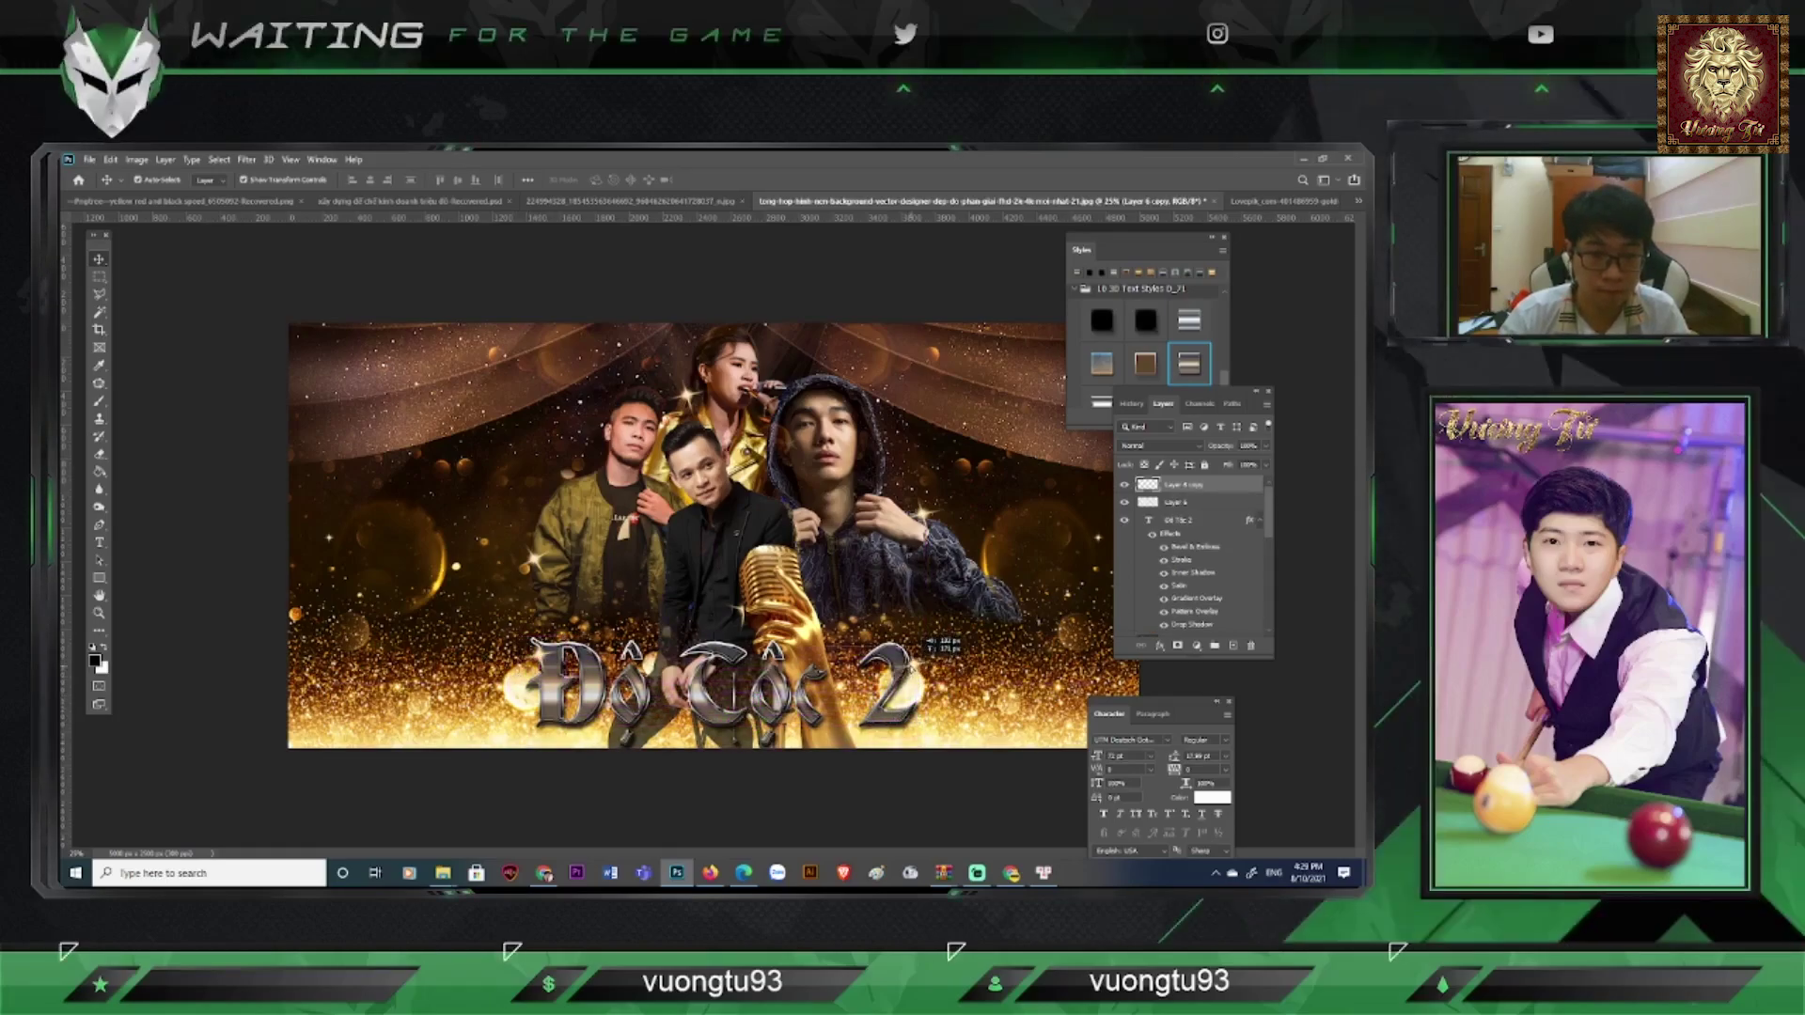
{"action": "left_click", "coordinate": [100, 545]}
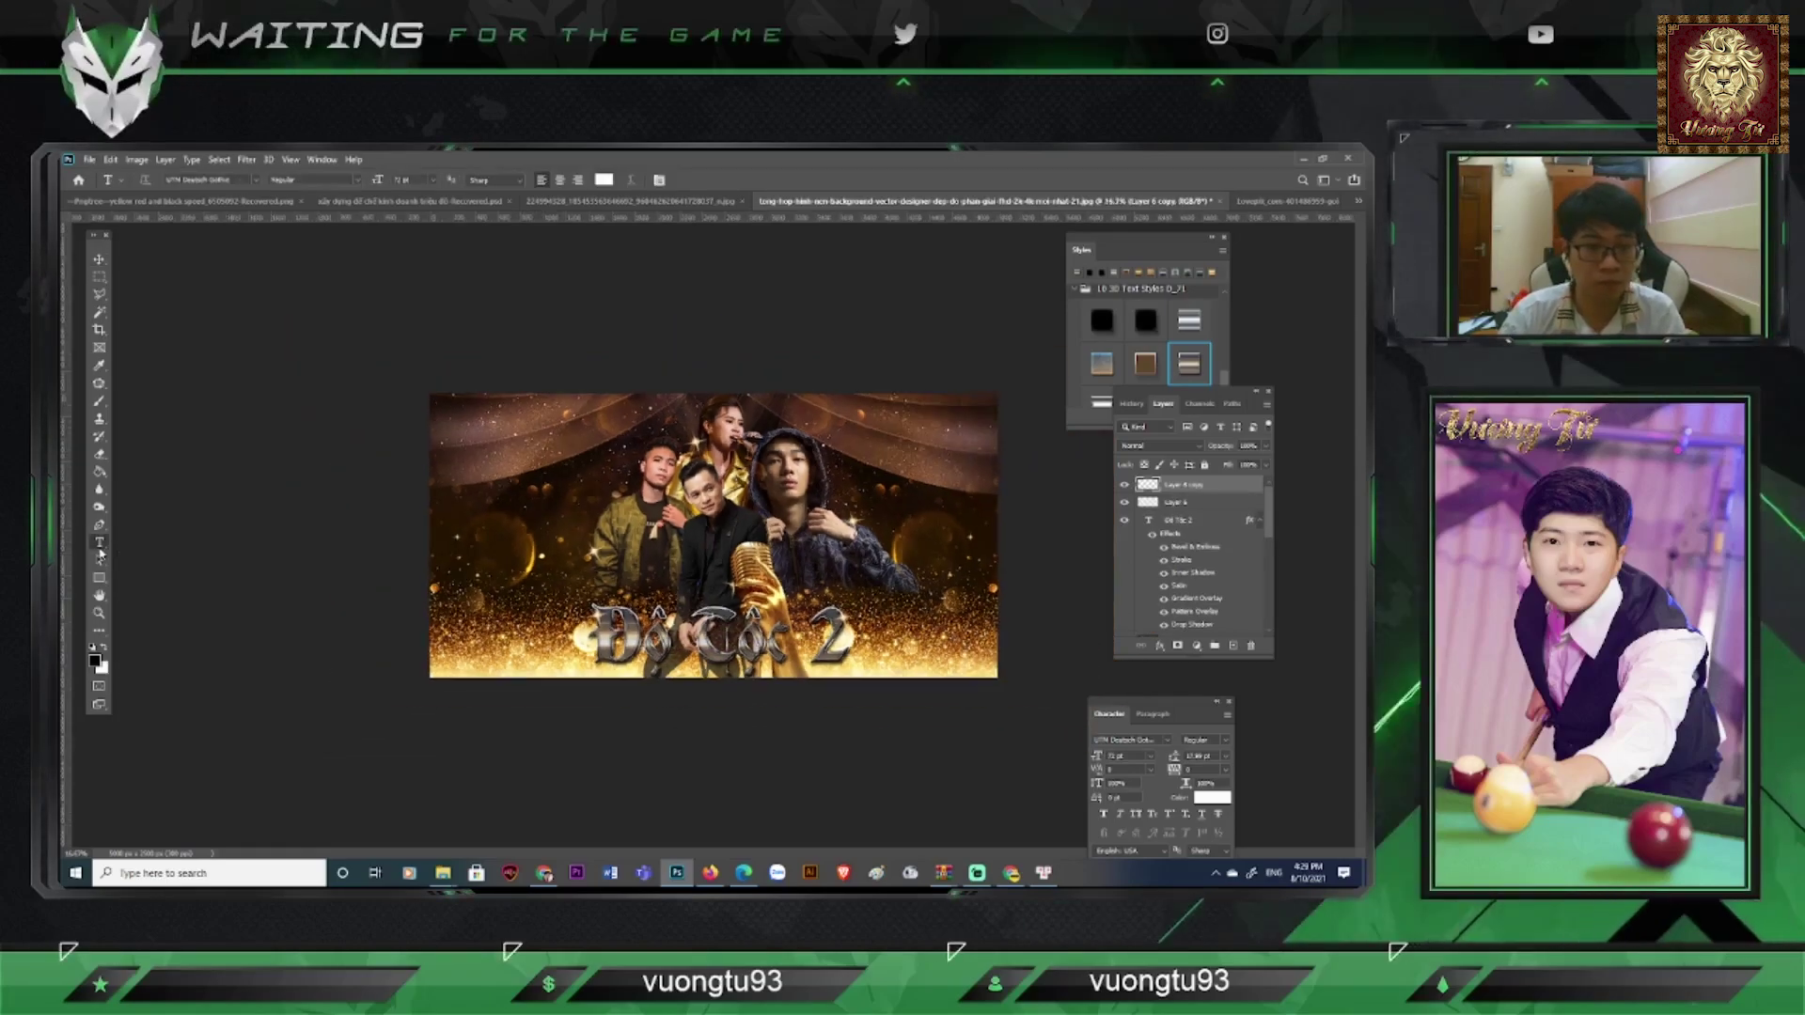
{"action": "key", "text": "ctrl+plus"}
{"action": "key", "text": "v"}
{"action": "left_click_drag", "start_coordinate": [987, 717], "coordinate": [721, 806], "text": "alt"}
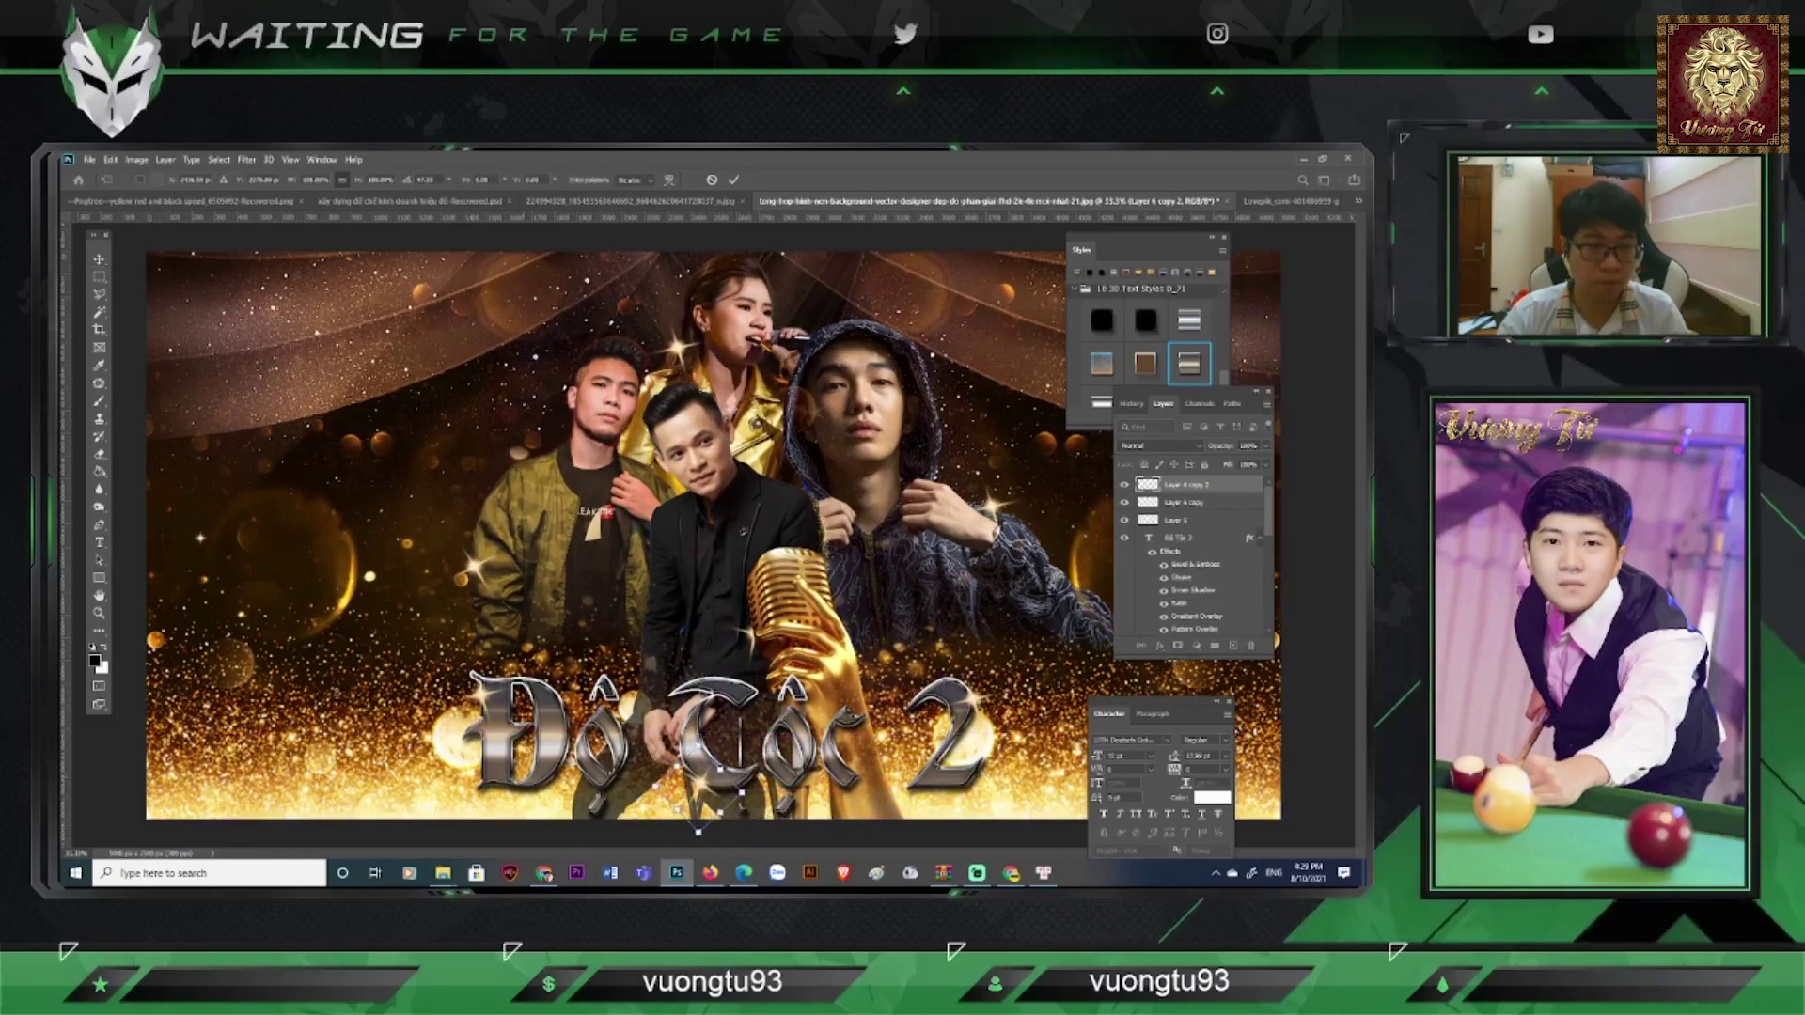
{"action": "key", "text": "Return"}
{"action": "key", "text": "ctrl+minus"}
{"action": "left_click", "coordinate": [100, 475]}
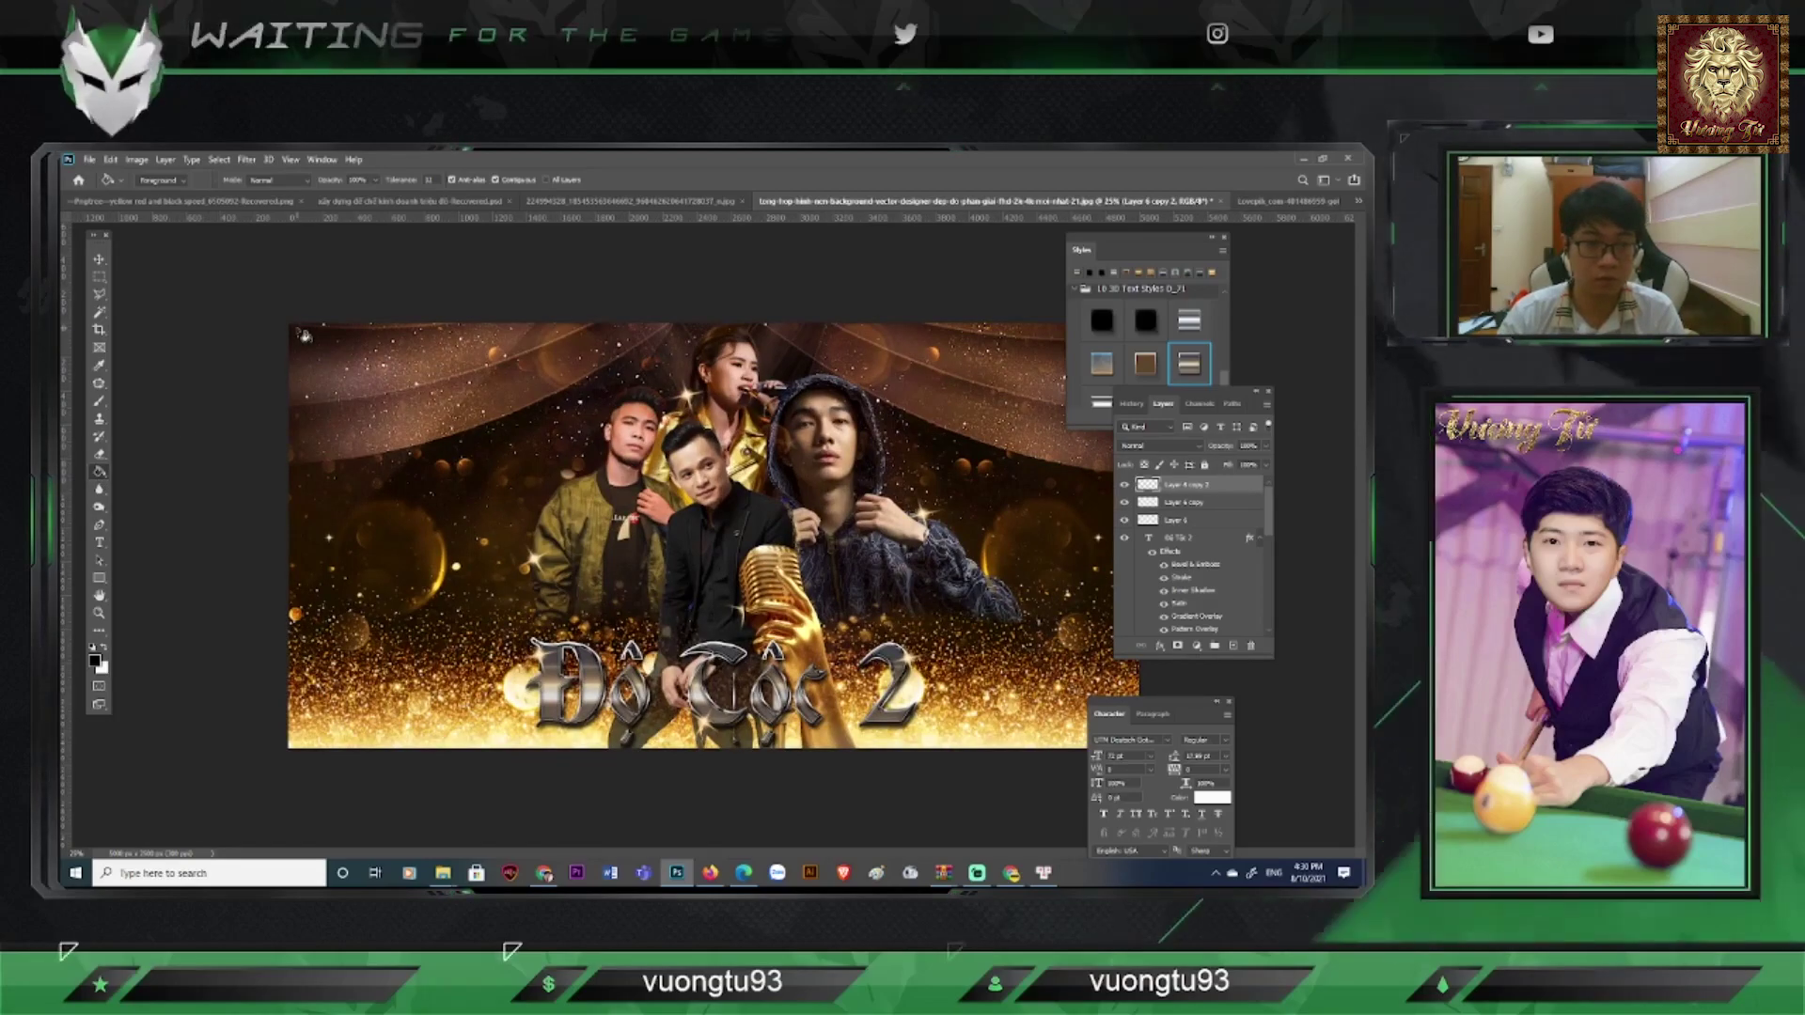
{"action": "key", "text": "ctrl+minus"}
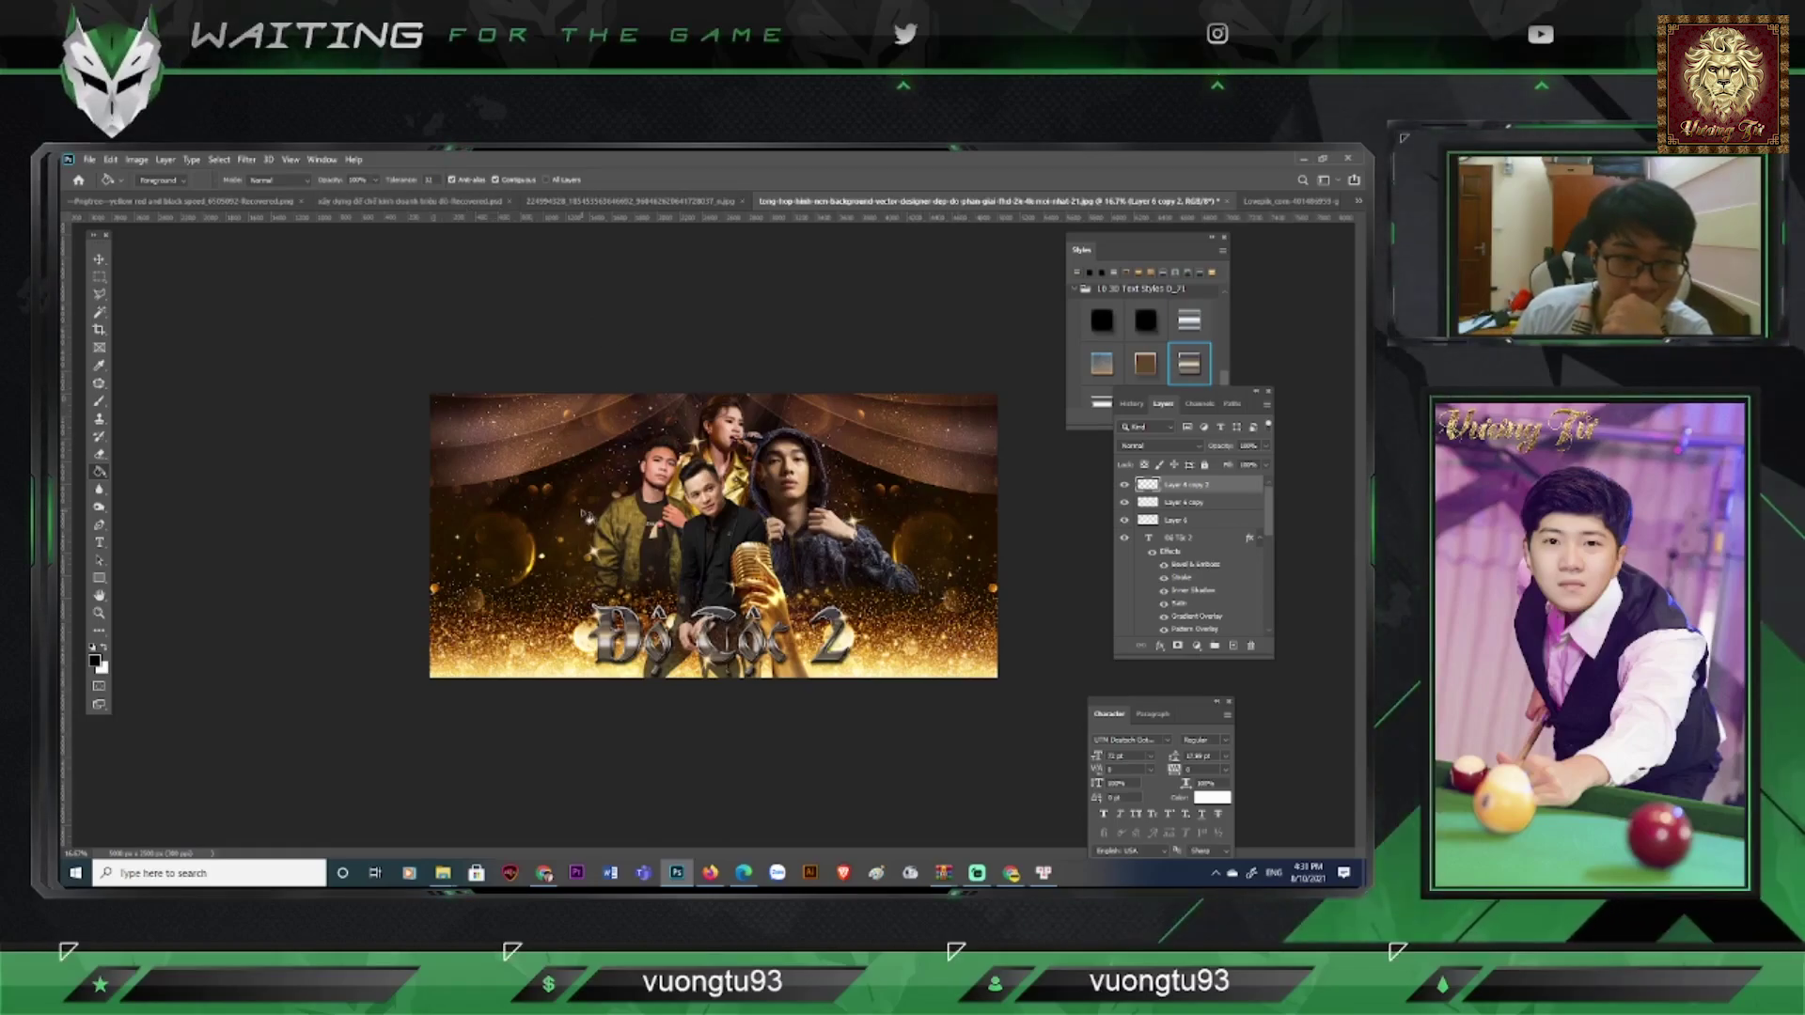
{"action": "key", "text": "ctrl+plus"}
{"action": "key", "text": "ctrl+plus"}
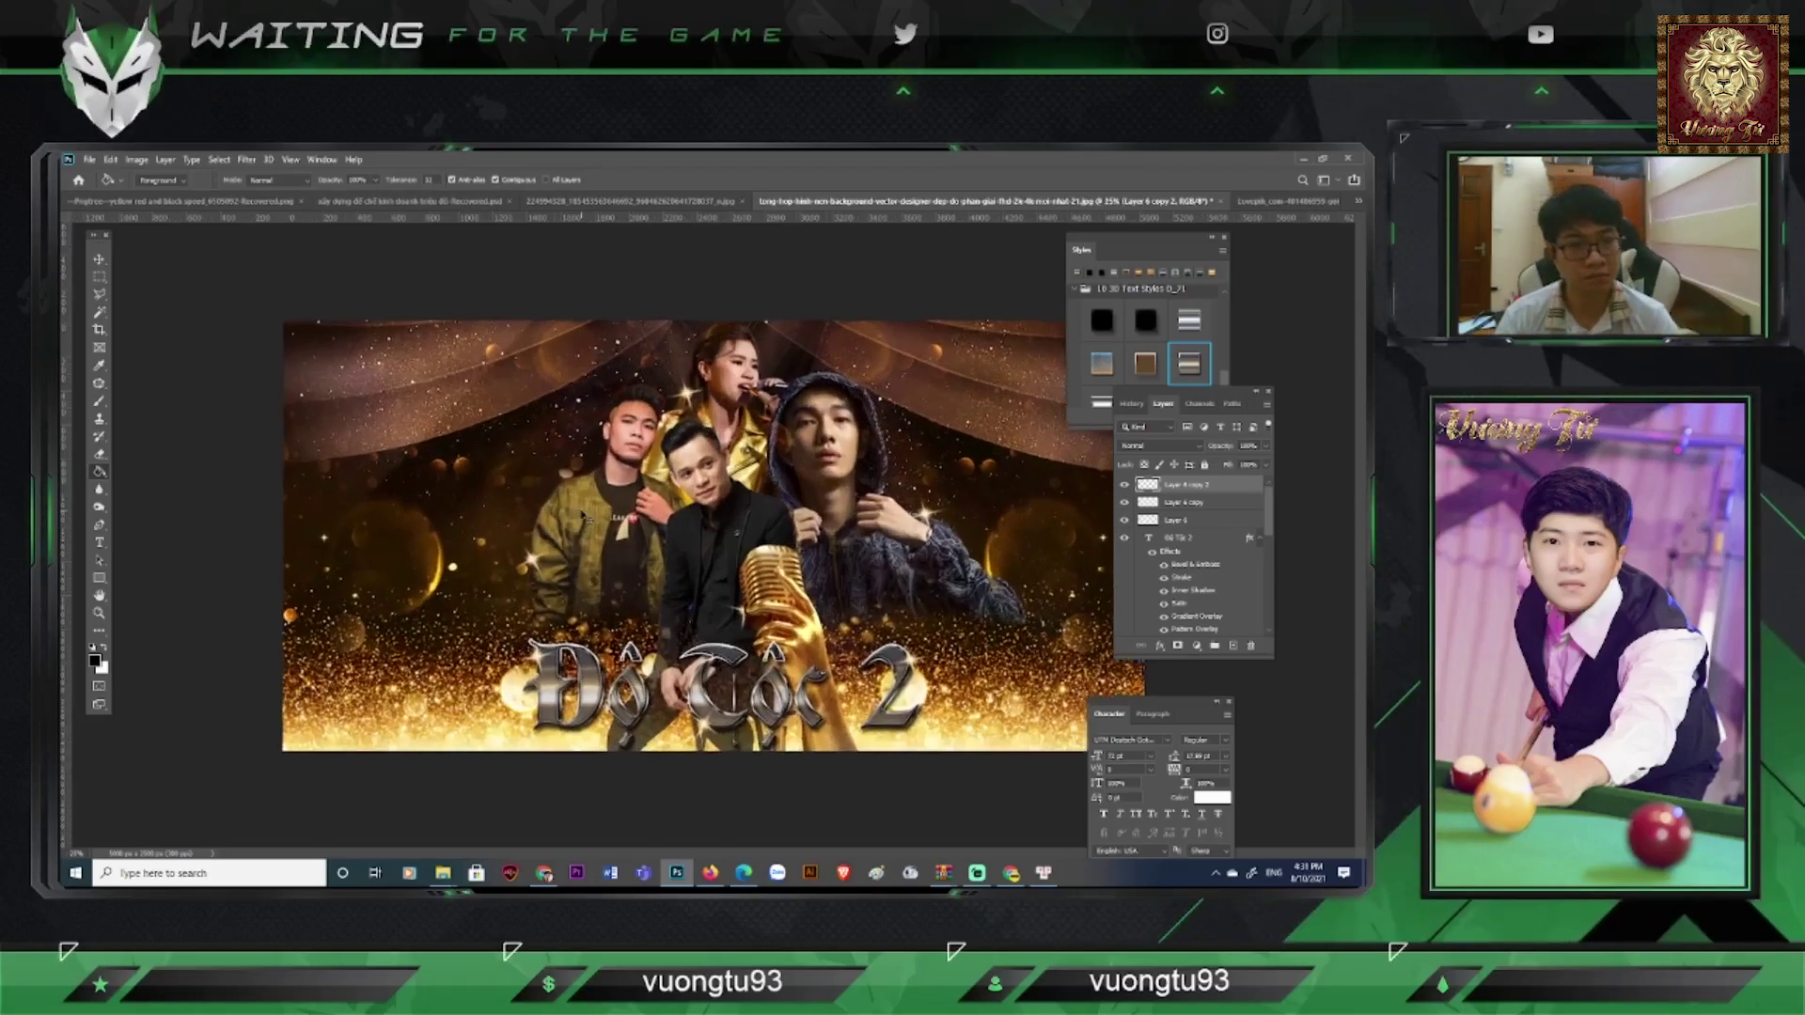
{"action": "key", "text": "ctrl+minus"}
{"action": "key", "text": "ctrl+plus"}
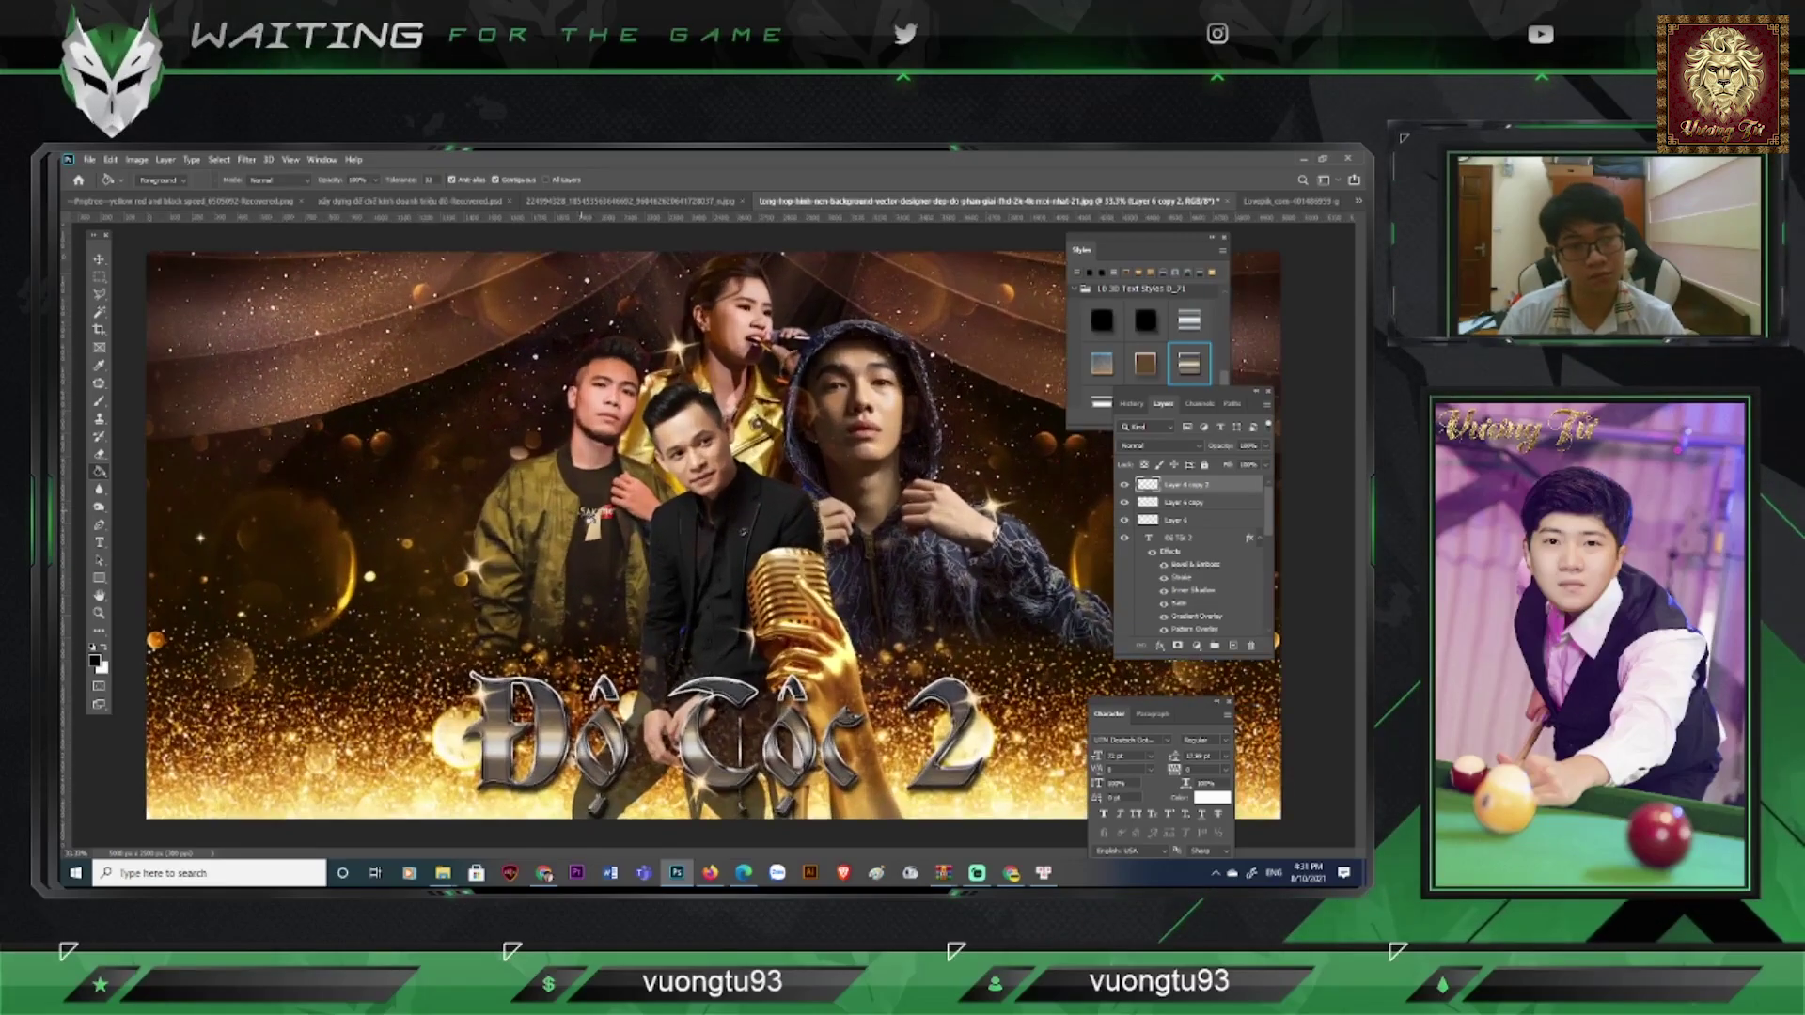
Step: Save the banner as a JPEG with a file name starting with "toc truong m", accepting the JPEG options
{"action": "key", "text": "ctrl+minus"}
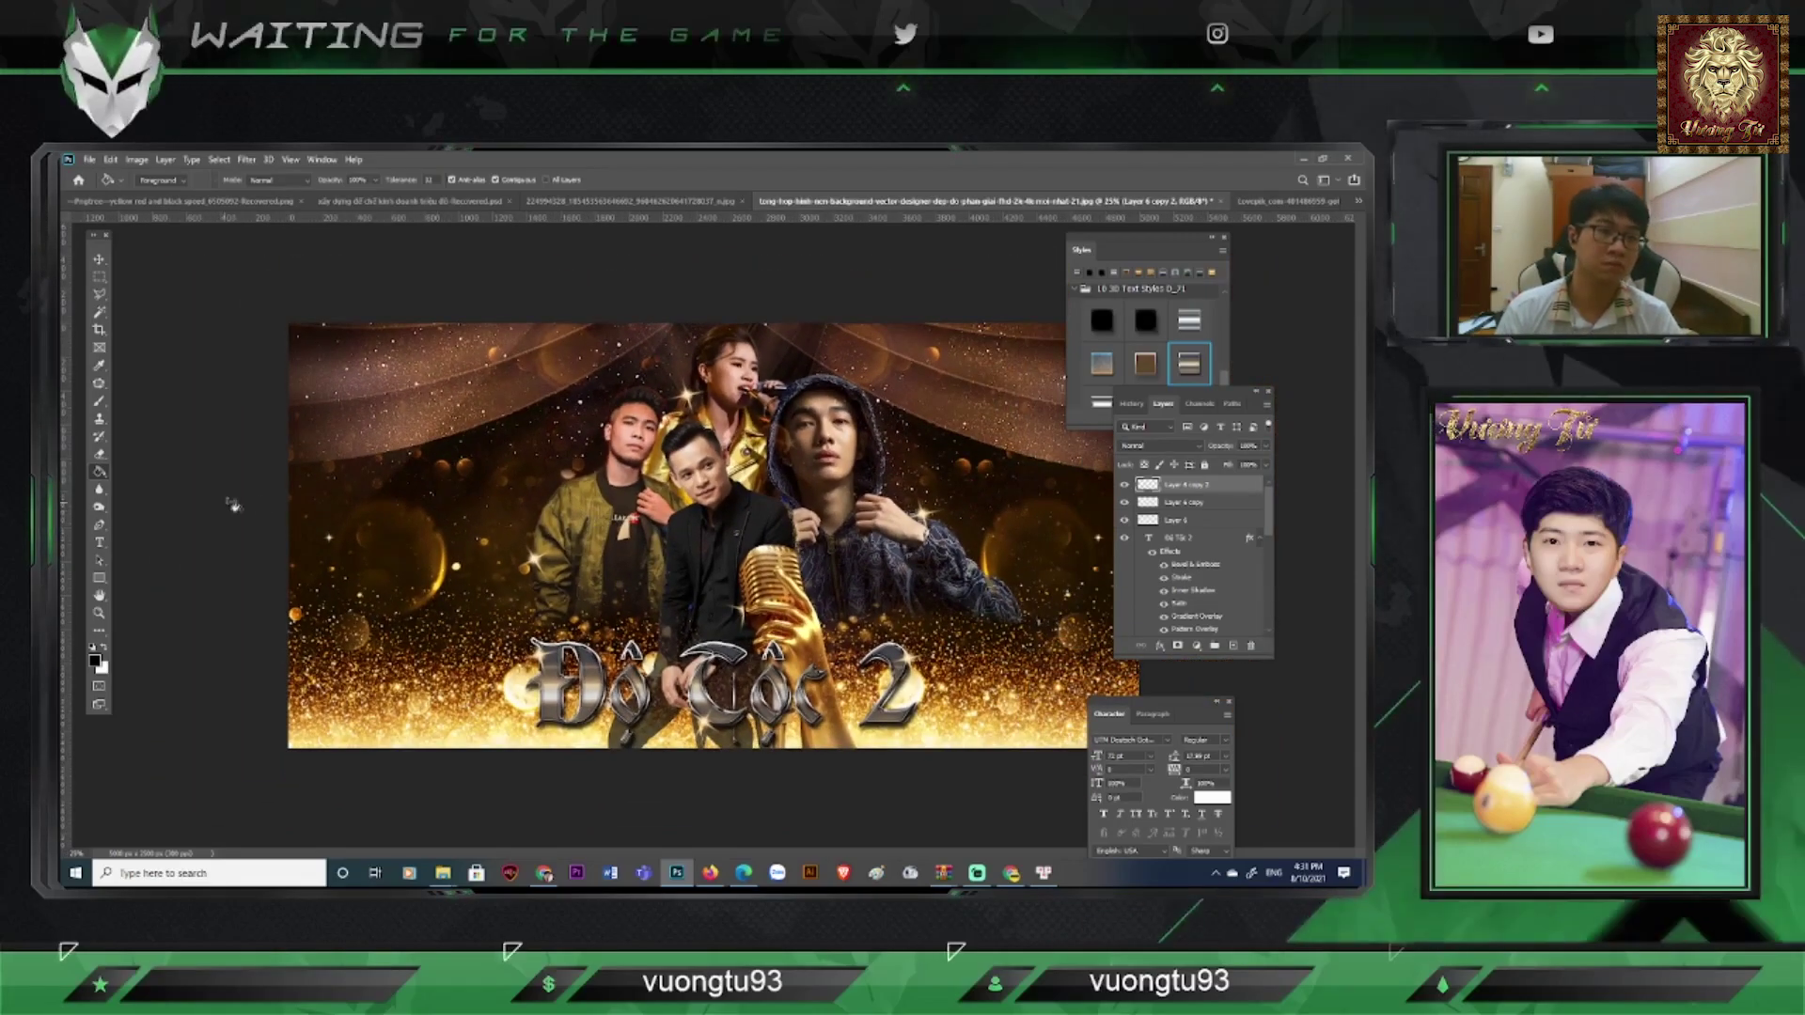
{"action": "key", "text": "t"}
{"action": "left_click", "coordinate": [90, 158]}
{"action": "left_click", "coordinate": [153, 325]}
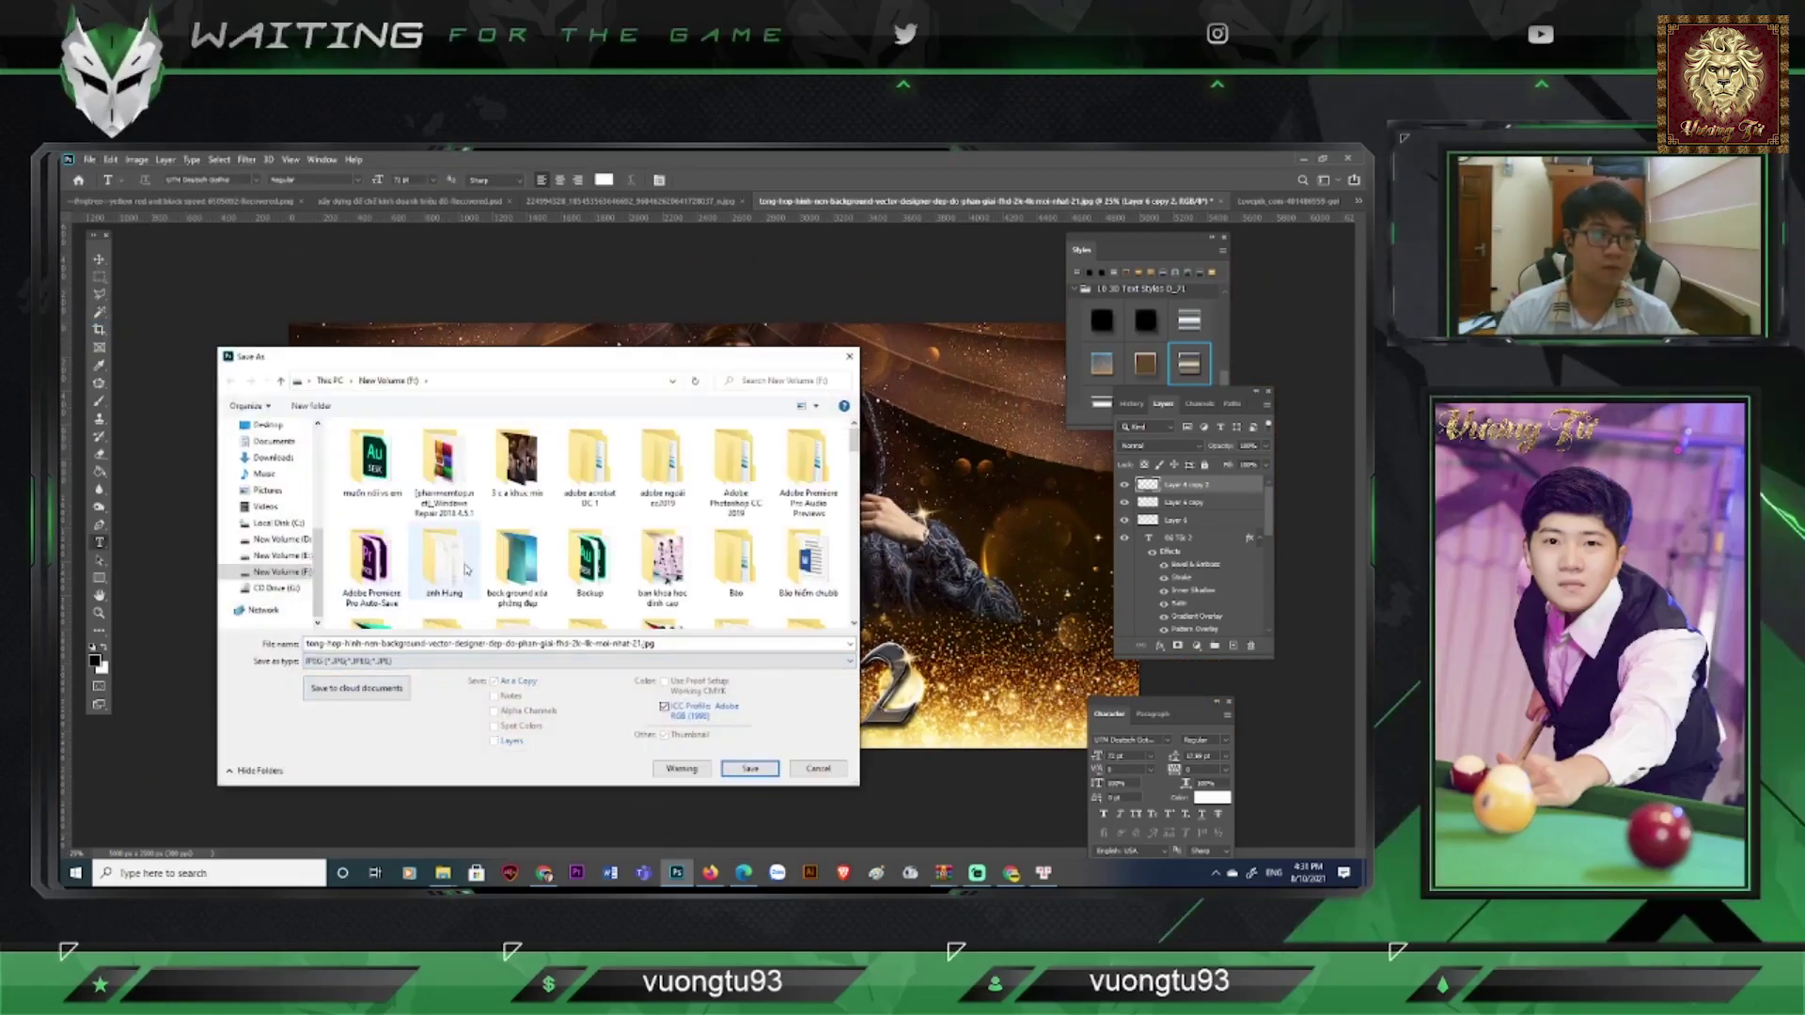
{"action": "key", "text": "BackSpace"}
{"action": "type", "text": "toc truong m"}
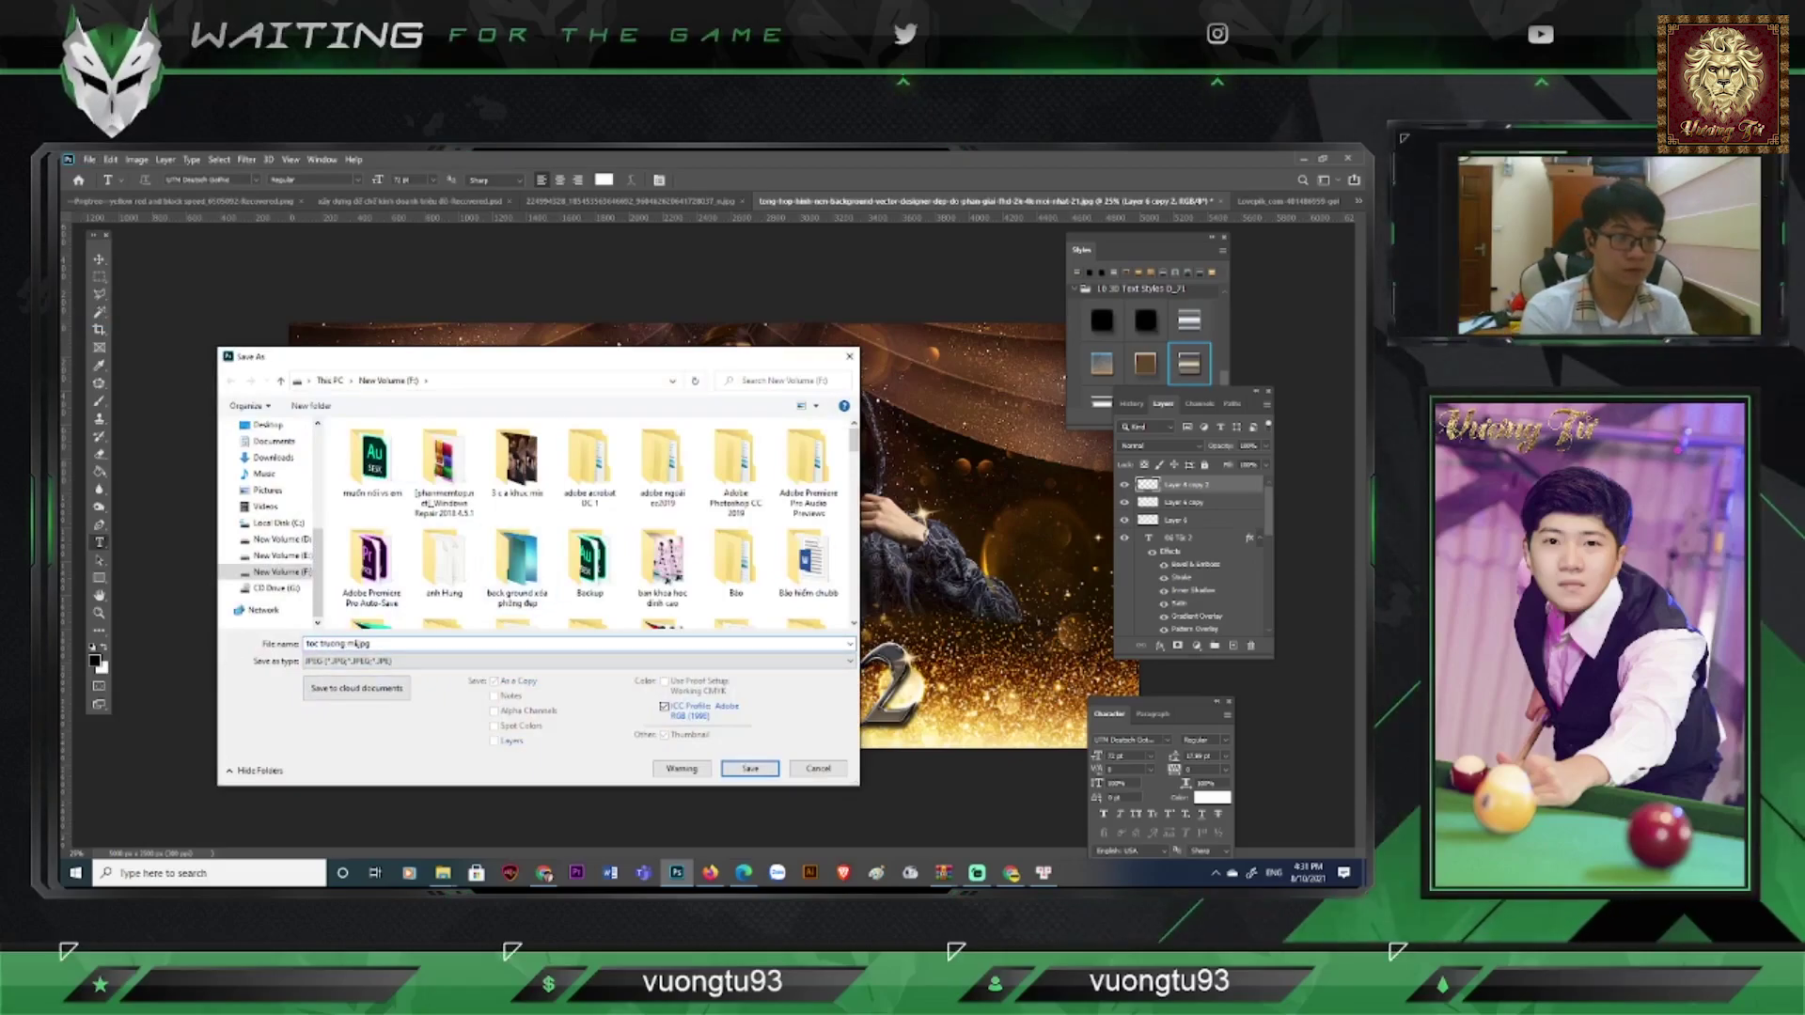
{"action": "left_click", "coordinate": [743, 769]}
{"action": "left_click", "coordinate": [791, 330]}
Step: Add a white "Design by" text credit with the designer's name at the banner's top edge, above the singer's head
{"action": "key", "text": "ctrl+plus"}
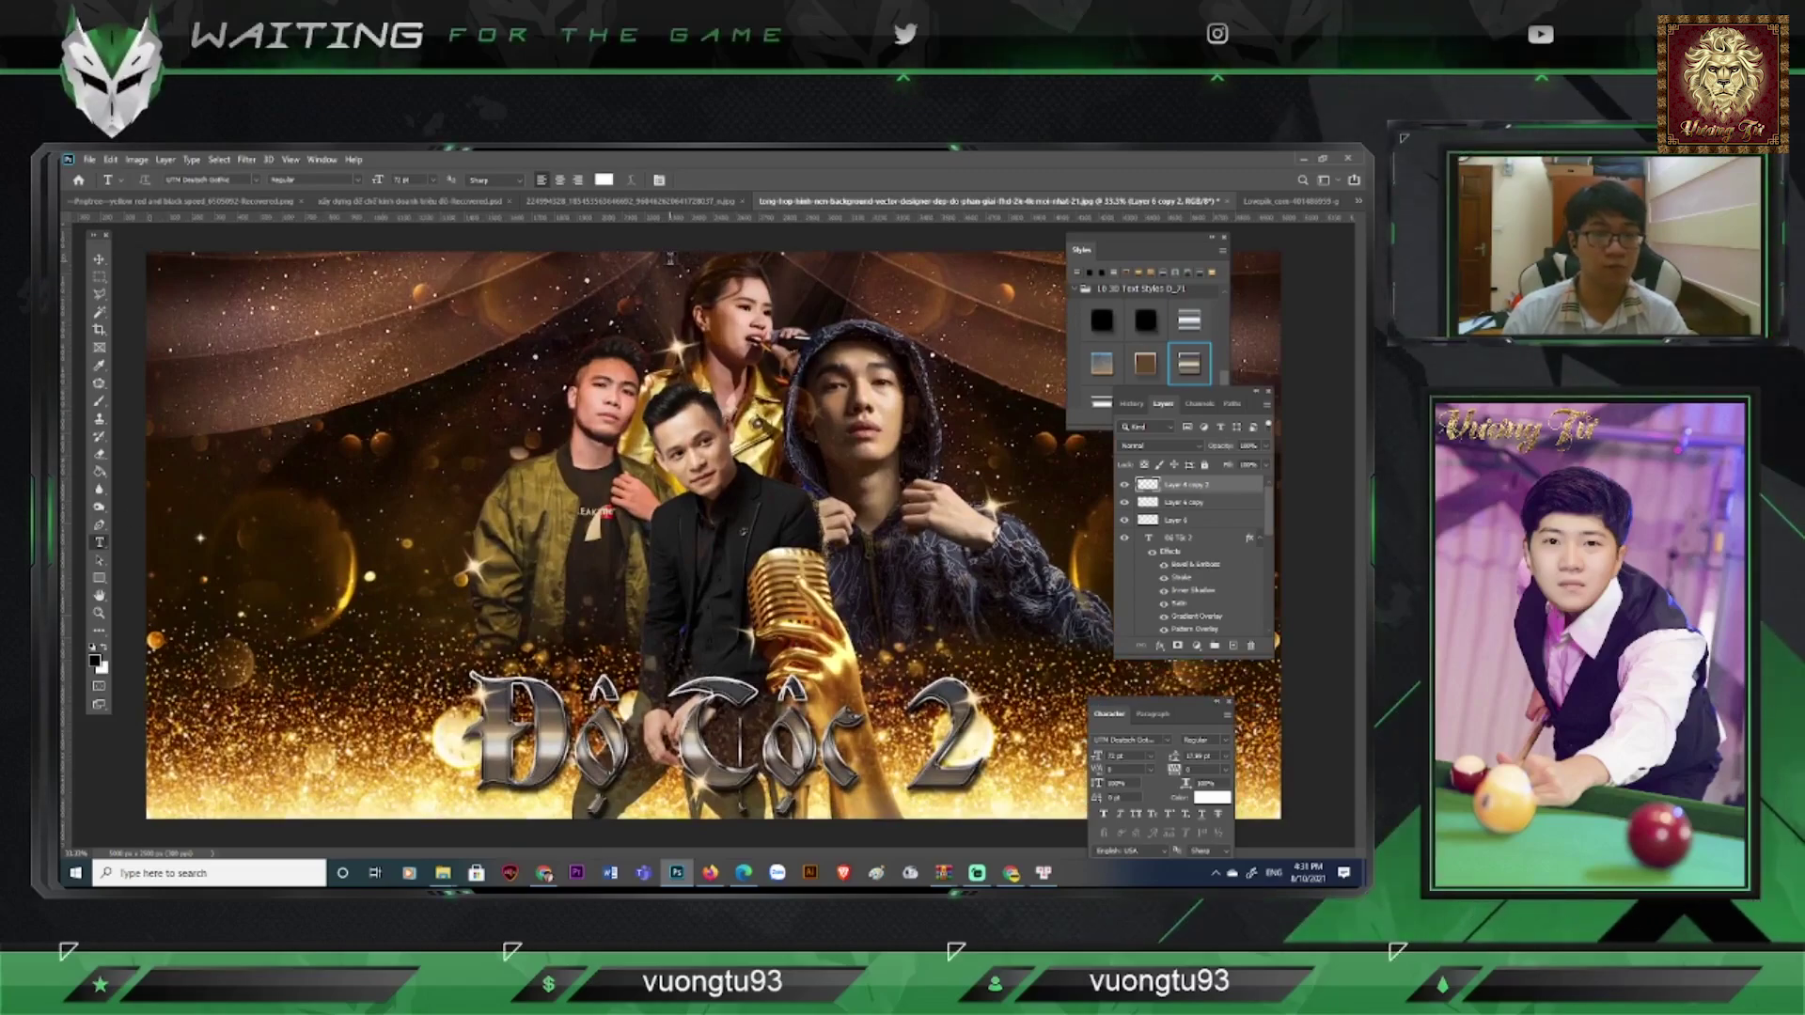
{"action": "left_click", "coordinate": [670, 258]}
{"action": "type", "text": "Vuongtu"}
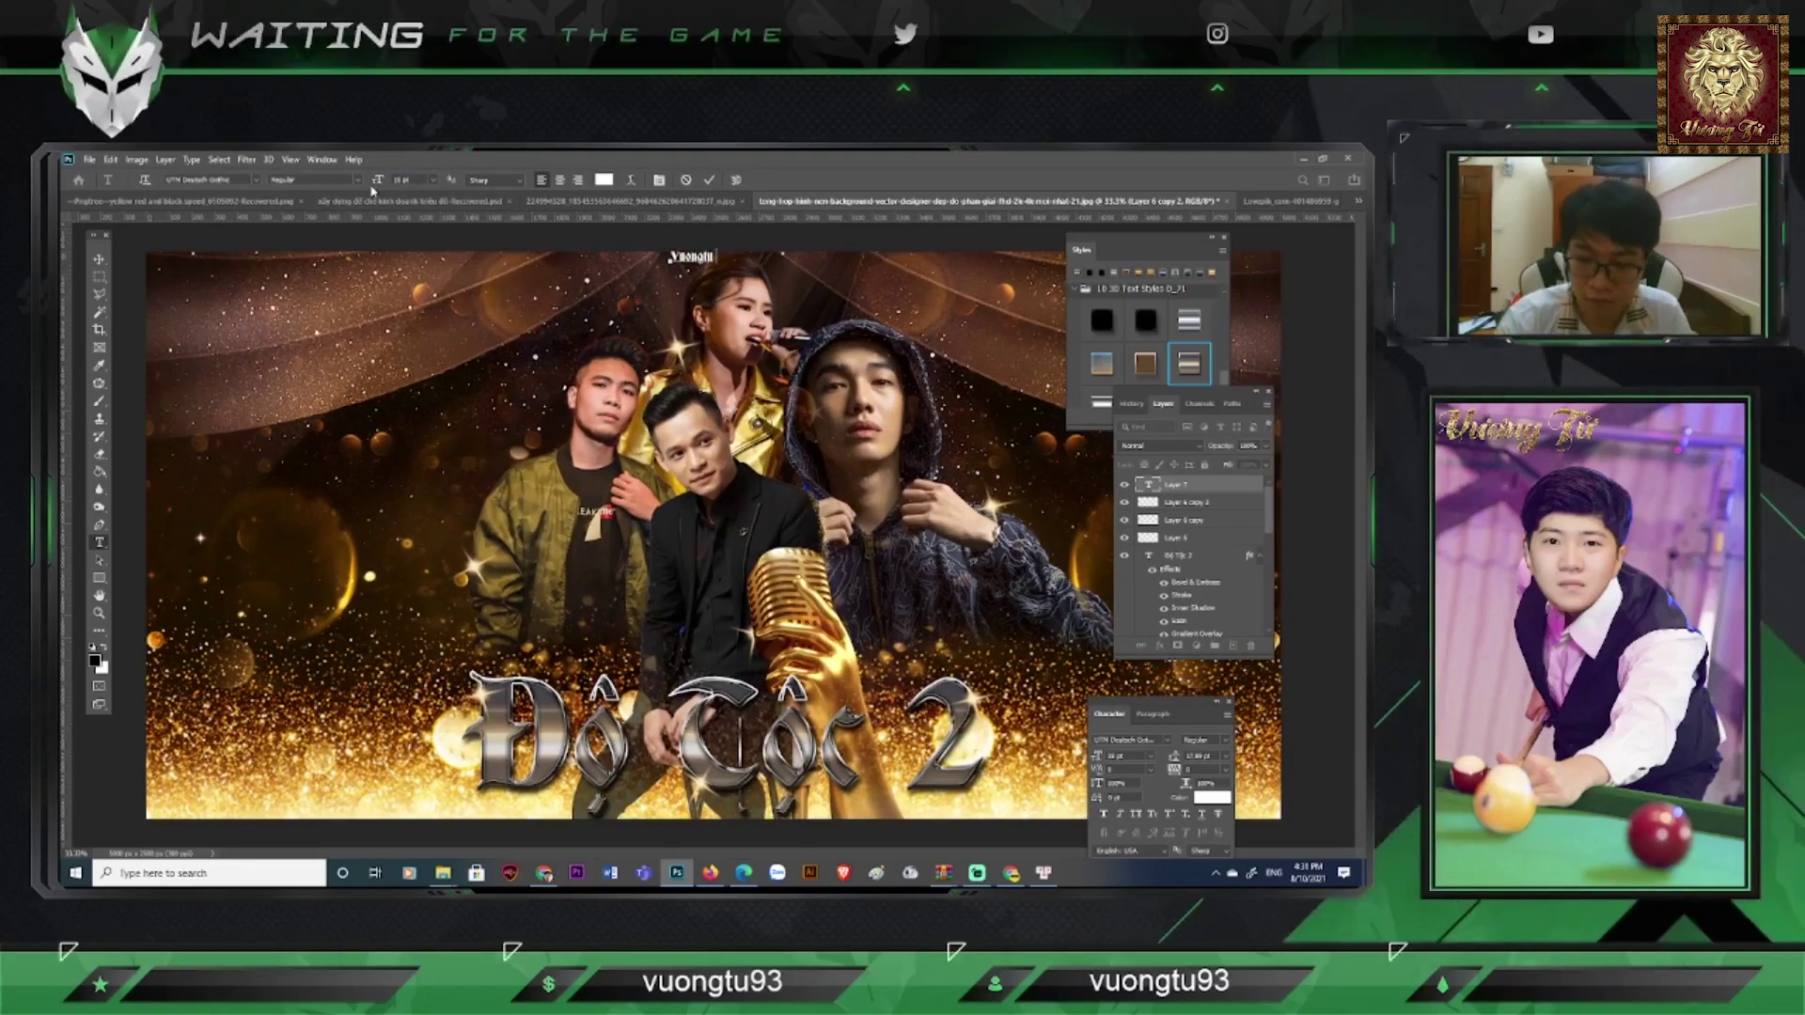
{"action": "type", "text": "Design by"}
{"action": "key", "text": "ctrl+plus"}
{"action": "scroll", "coordinate": [379, 366], "scroll_direction": "up", "scroll_amount": 5}
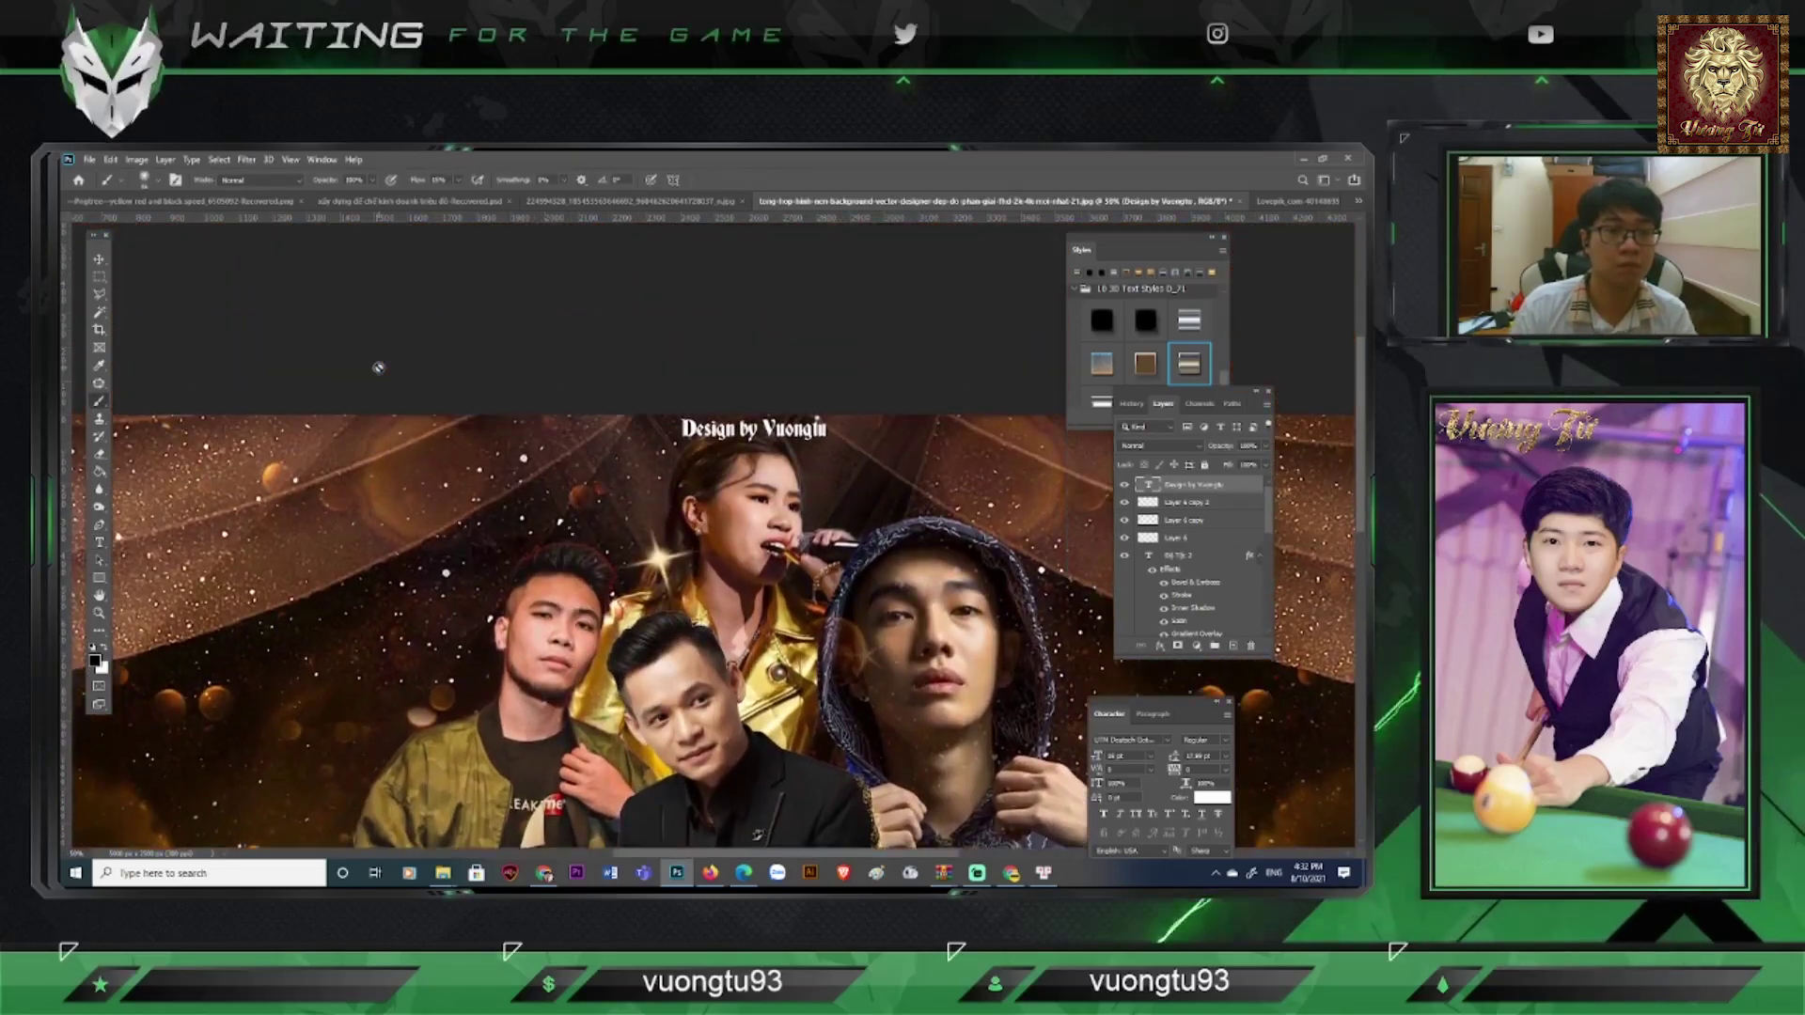
Step: Scale down the design credit above the singer's head and apply the brown framed text style to it
{"action": "key", "text": "ctrl+plus"}
{"action": "key", "text": "ctrl+plus"}
{"action": "left_click", "coordinate": [99, 260]}
{"action": "key", "text": "ctrl+t"}
{"action": "left_click_drag", "start_coordinate": [933, 480], "coordinate": [874, 478]}
{"action": "key", "text": "Return"}
{"action": "left_click", "coordinate": [1145, 363]}
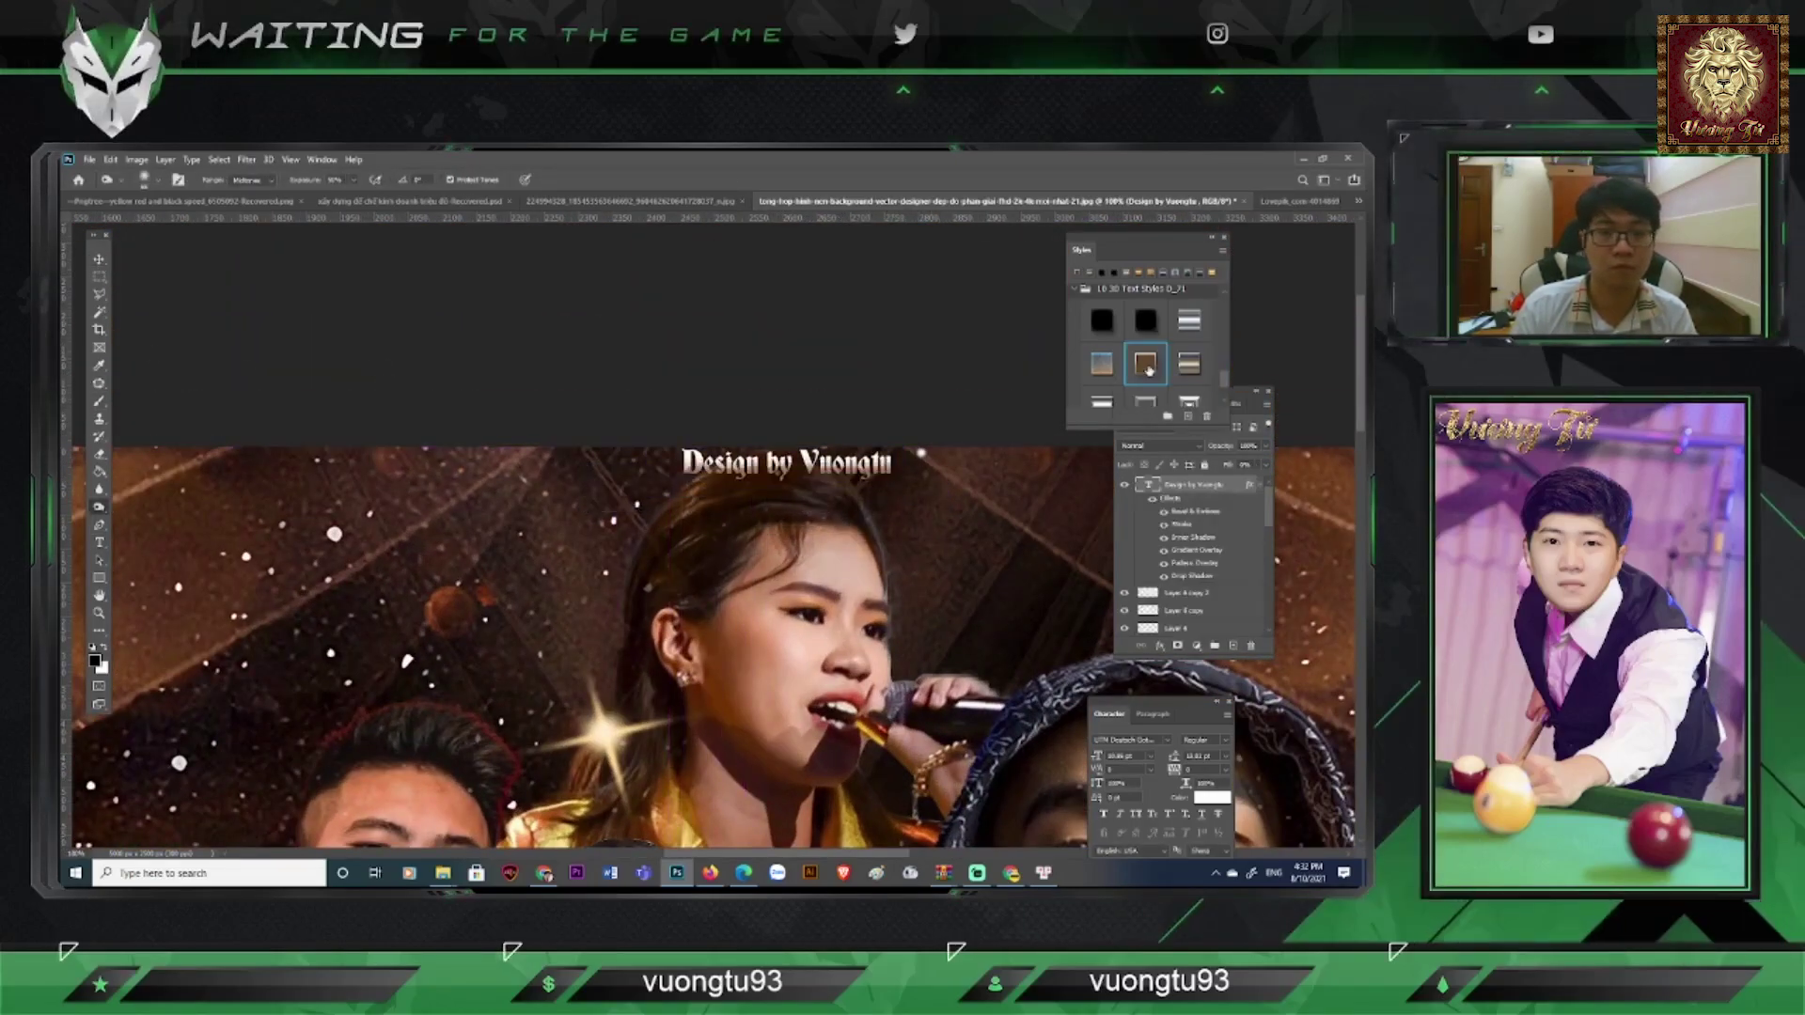
{"action": "key", "text": "ctrl+minus"}
{"action": "key", "text": "ctrl+minus"}
{"action": "key", "text": "ctrl+minus"}
{"action": "key", "text": "o"}
{"action": "key", "text": "ctrl+minus"}
{"action": "key", "text": "ctrl+plus"}
{"action": "key", "text": "ctrl+minus"}
{"action": "left_click", "coordinate": [89, 160]}
{"action": "left_click", "coordinate": [123, 320]}
{"action": "left_click", "coordinate": [412, 663]}
{"action": "left_click", "coordinate": [850, 356]}
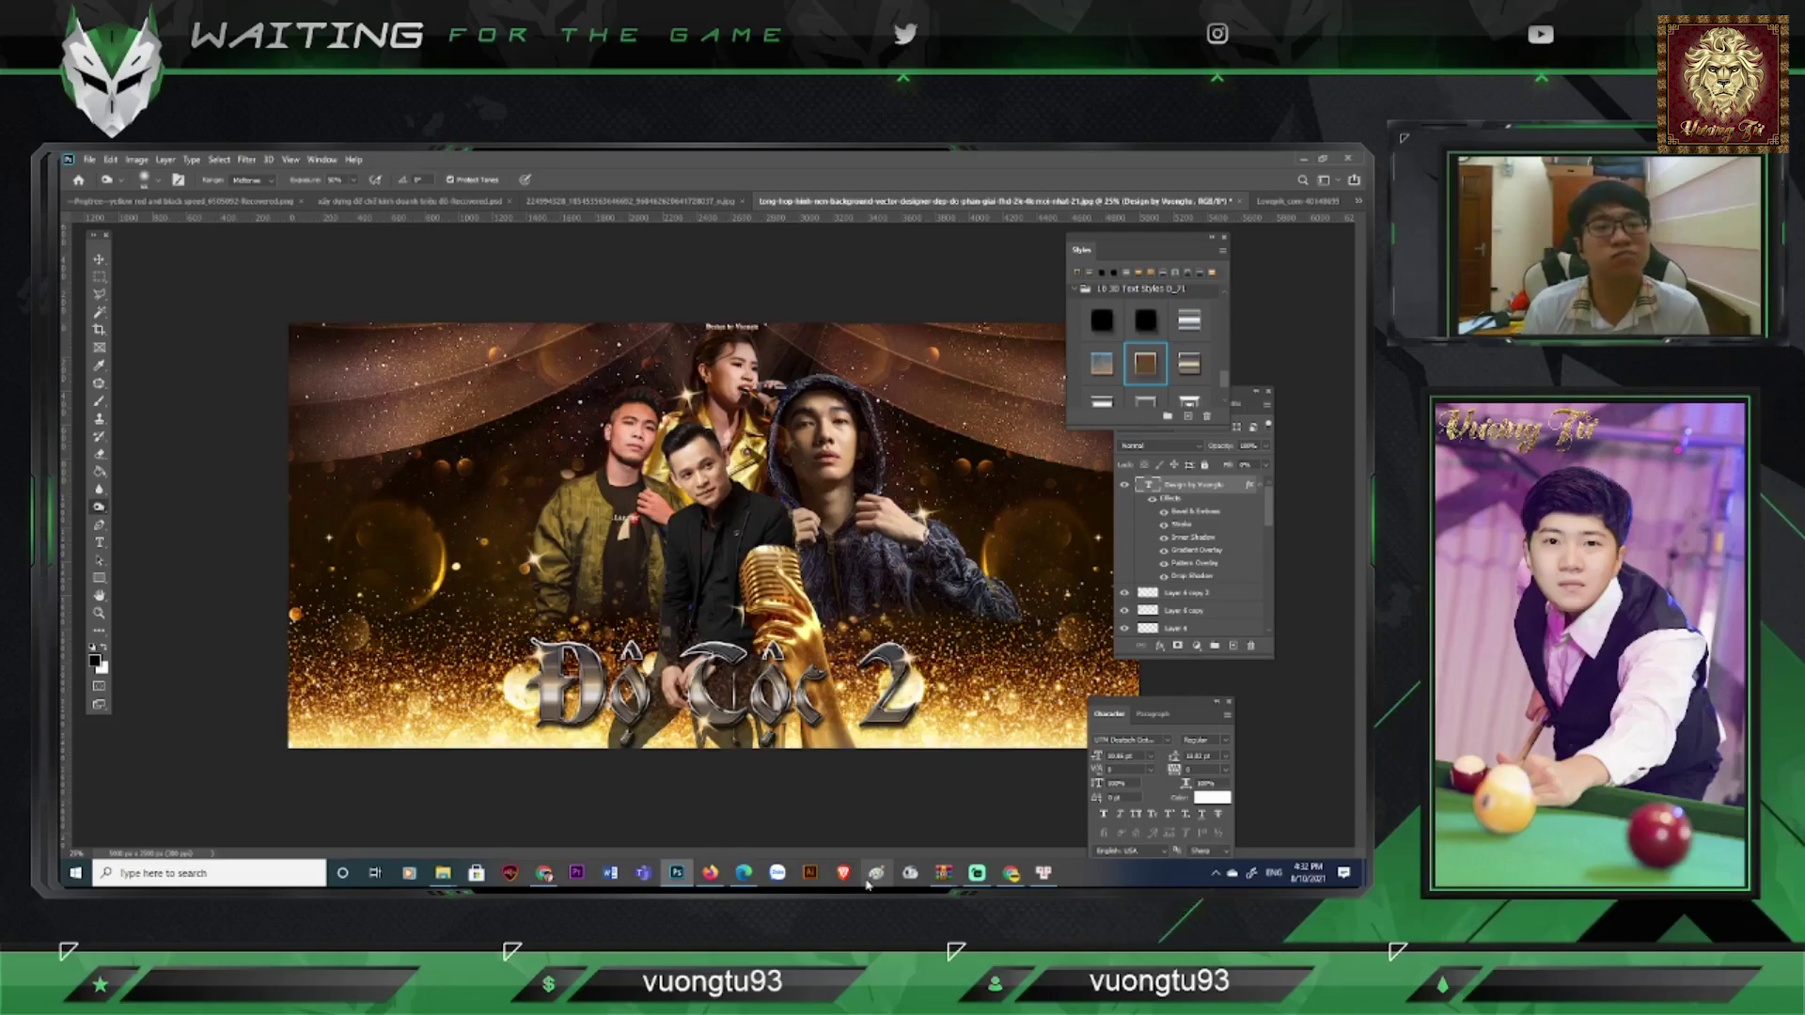
{"action": "key", "text": "ctrl+minus"}
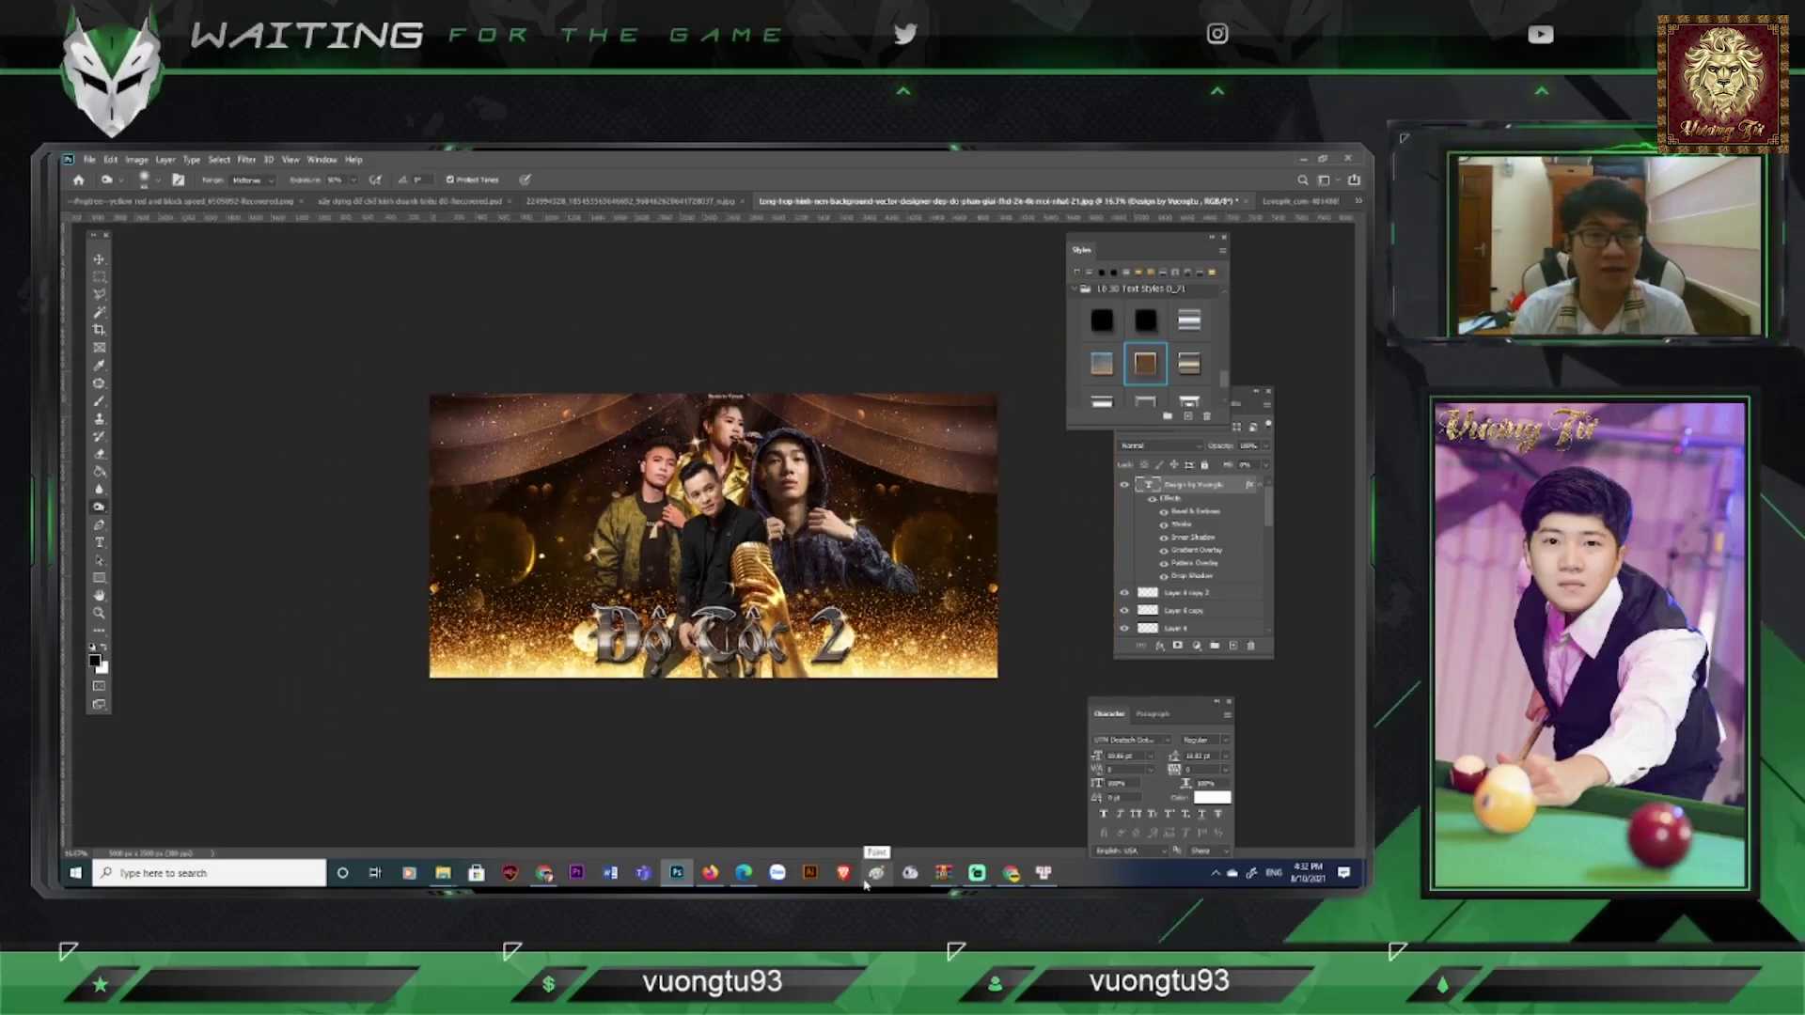
{"action": "key", "text": "ctrl+plus"}
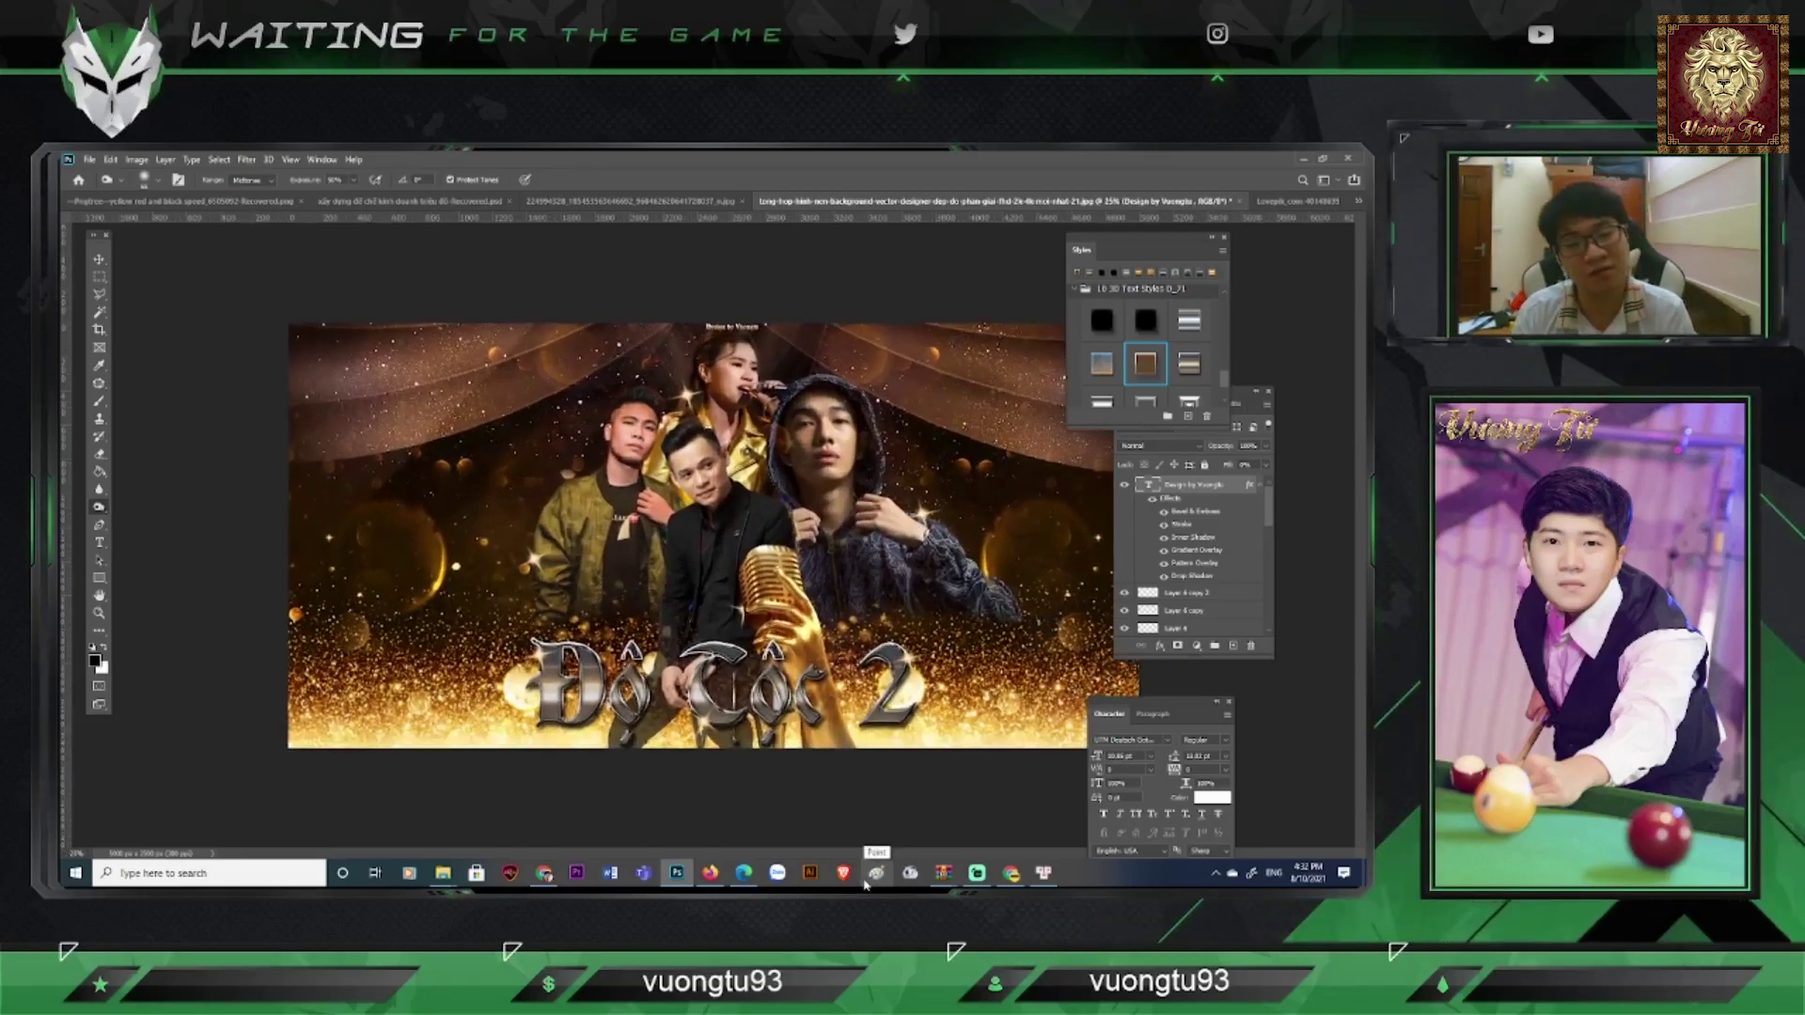
{"action": "key", "text": "ctrl+minus"}
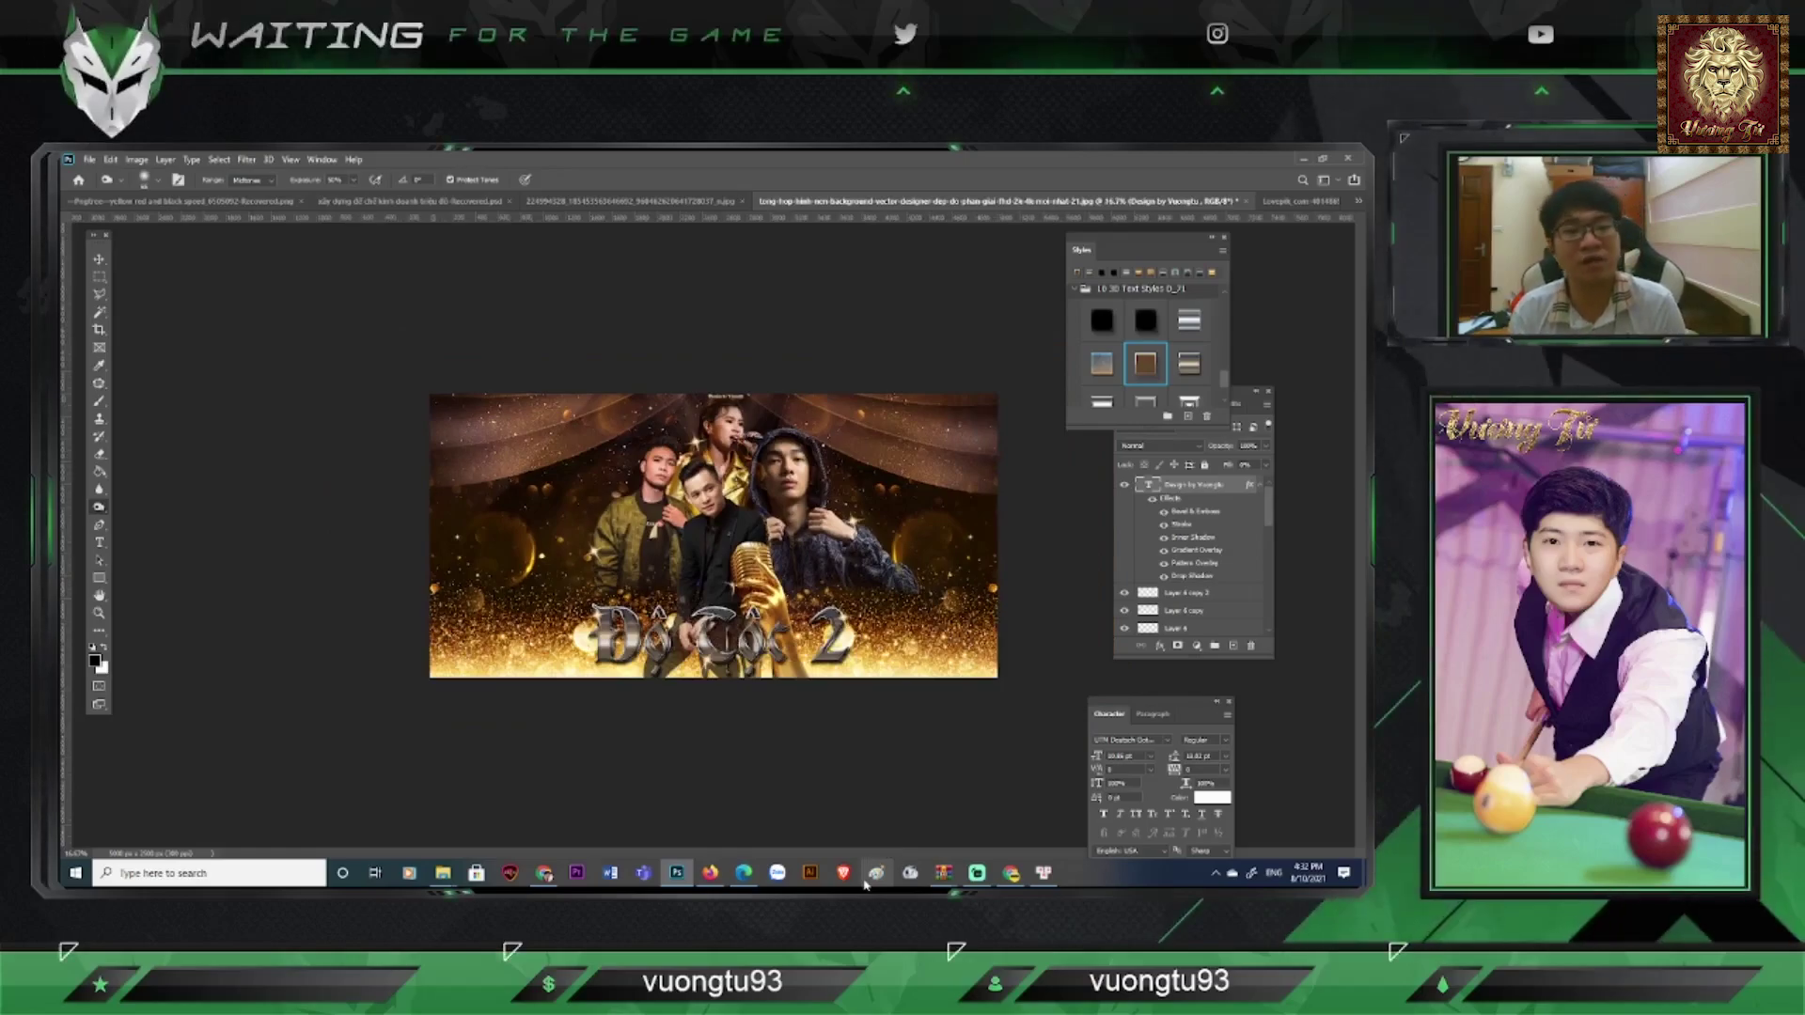
{"action": "key", "text": "ctrl+plus"}
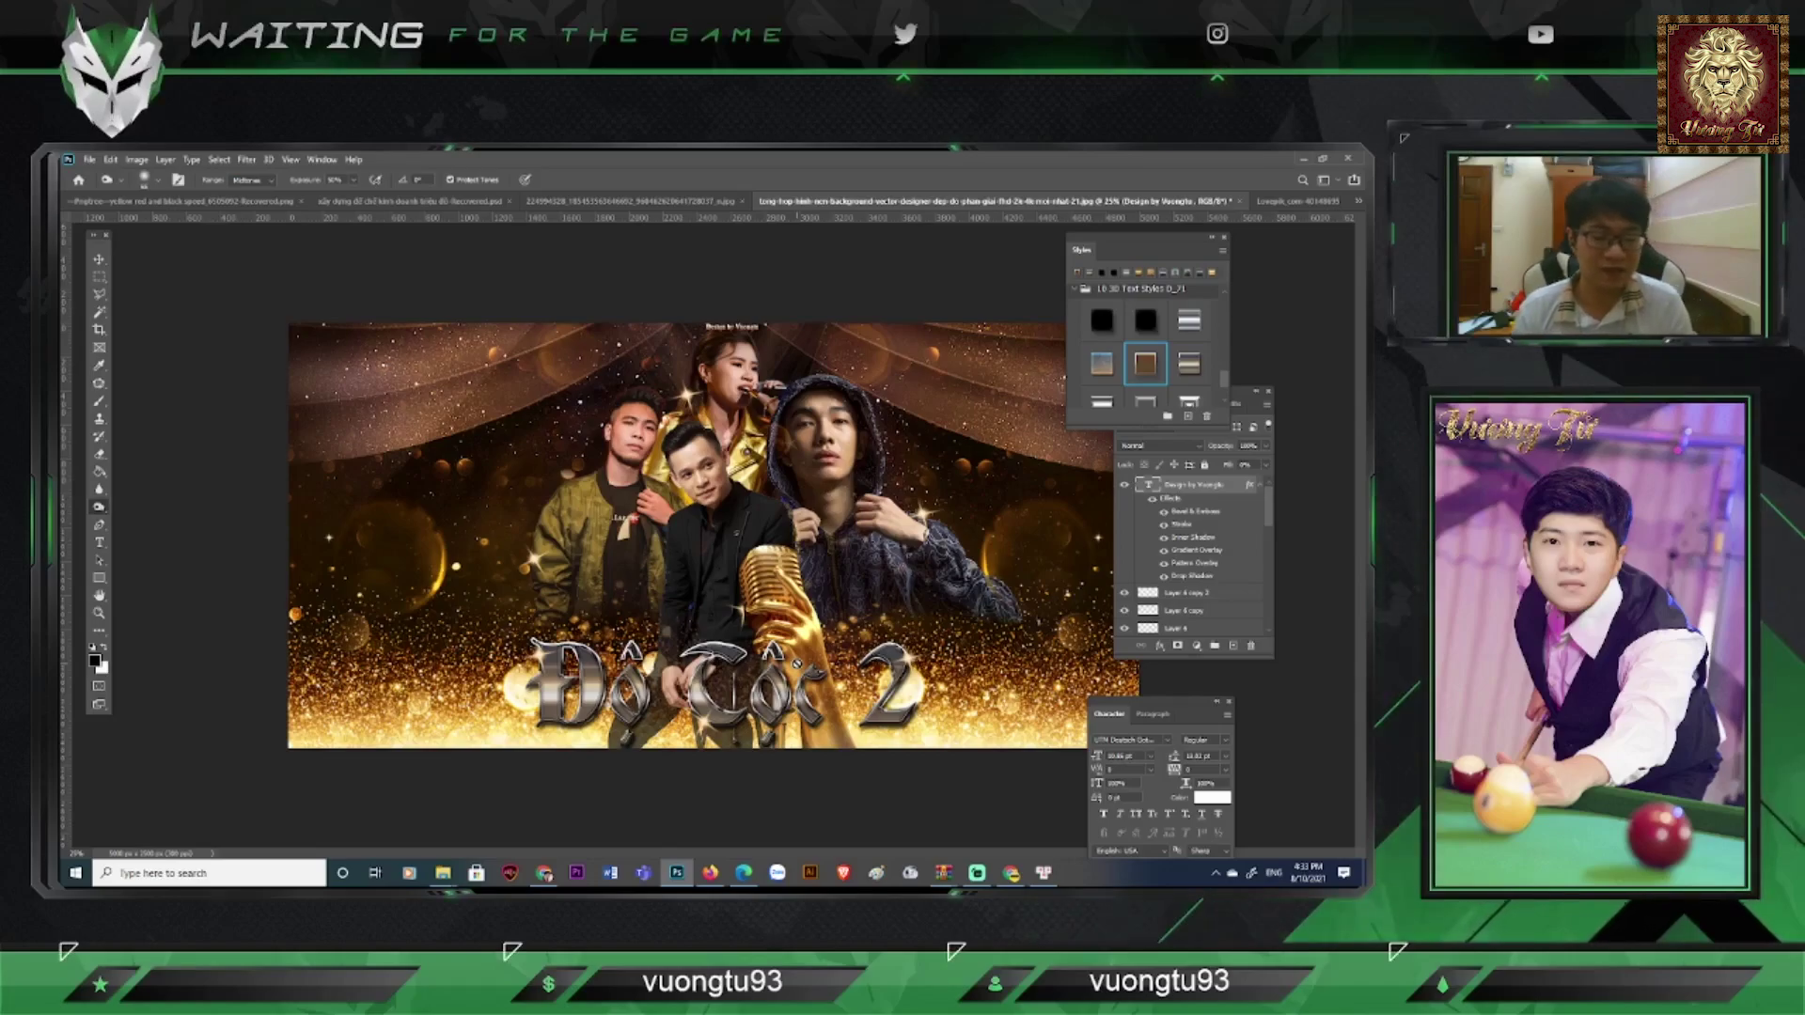
{"action": "key", "text": "ctrl+minus"}
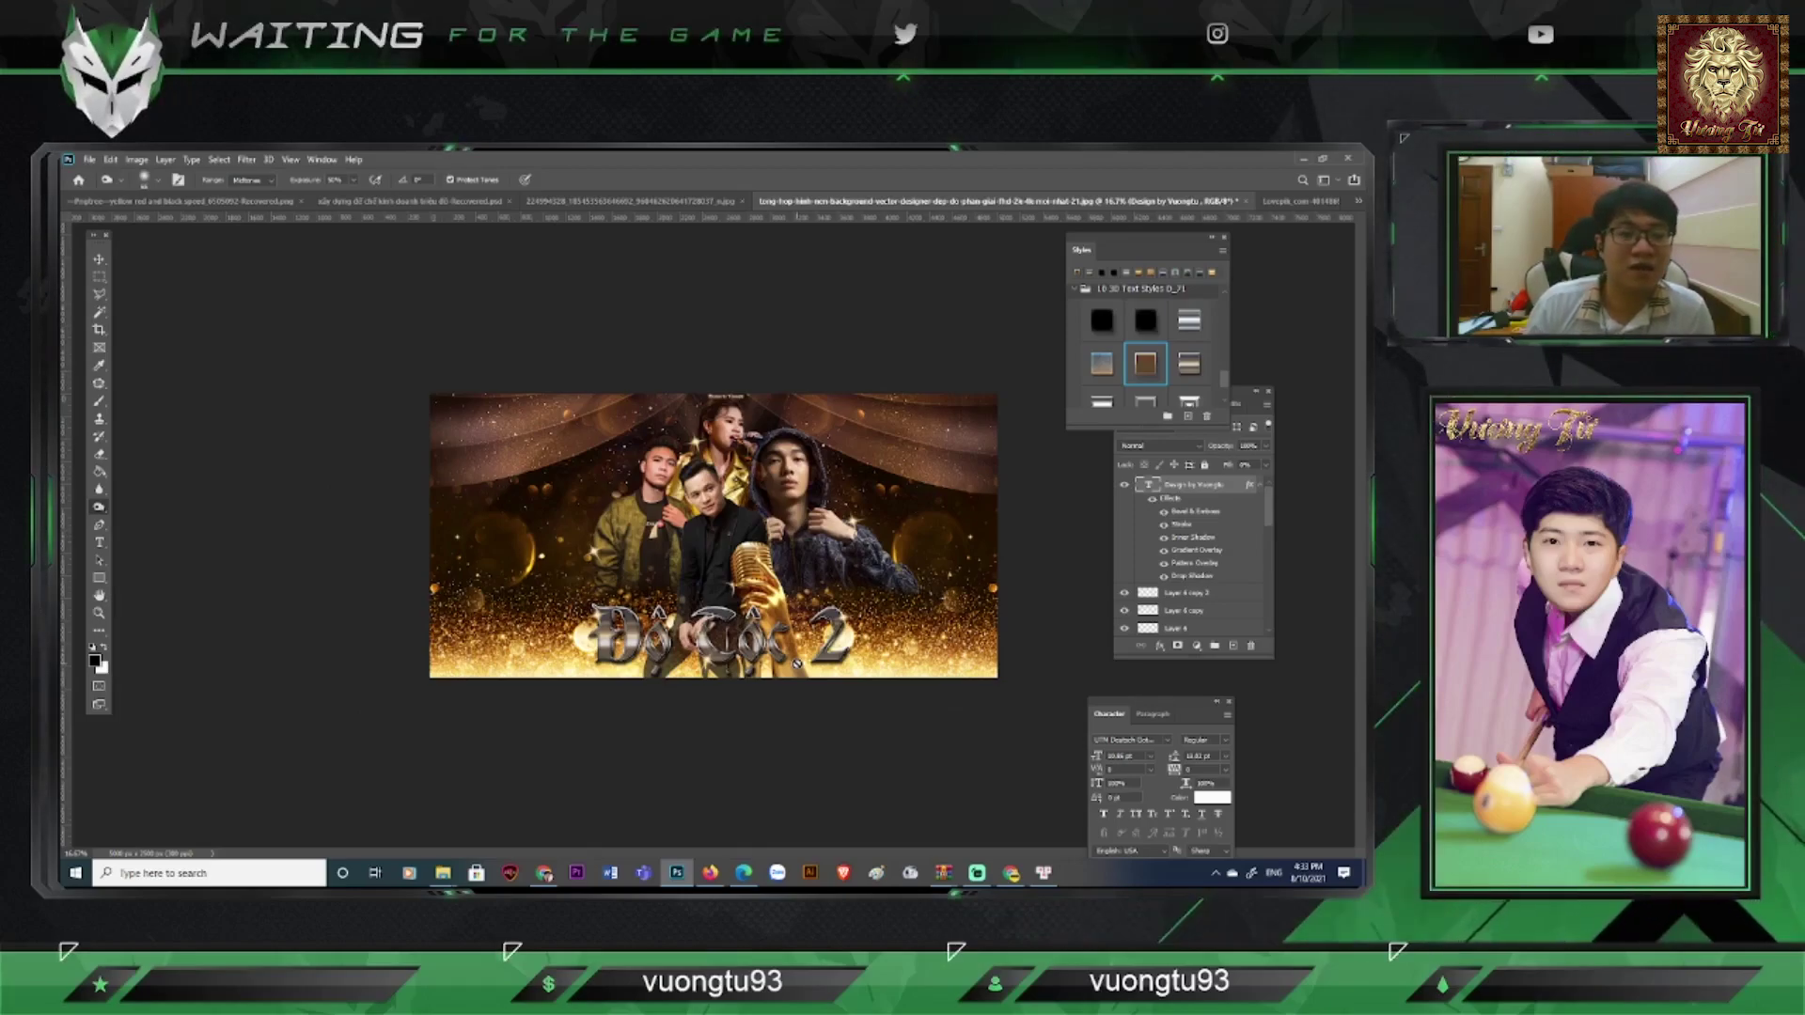
{"action": "key", "text": "ctrl+plus"}
{"action": "key", "text": "ctrl+minus"}
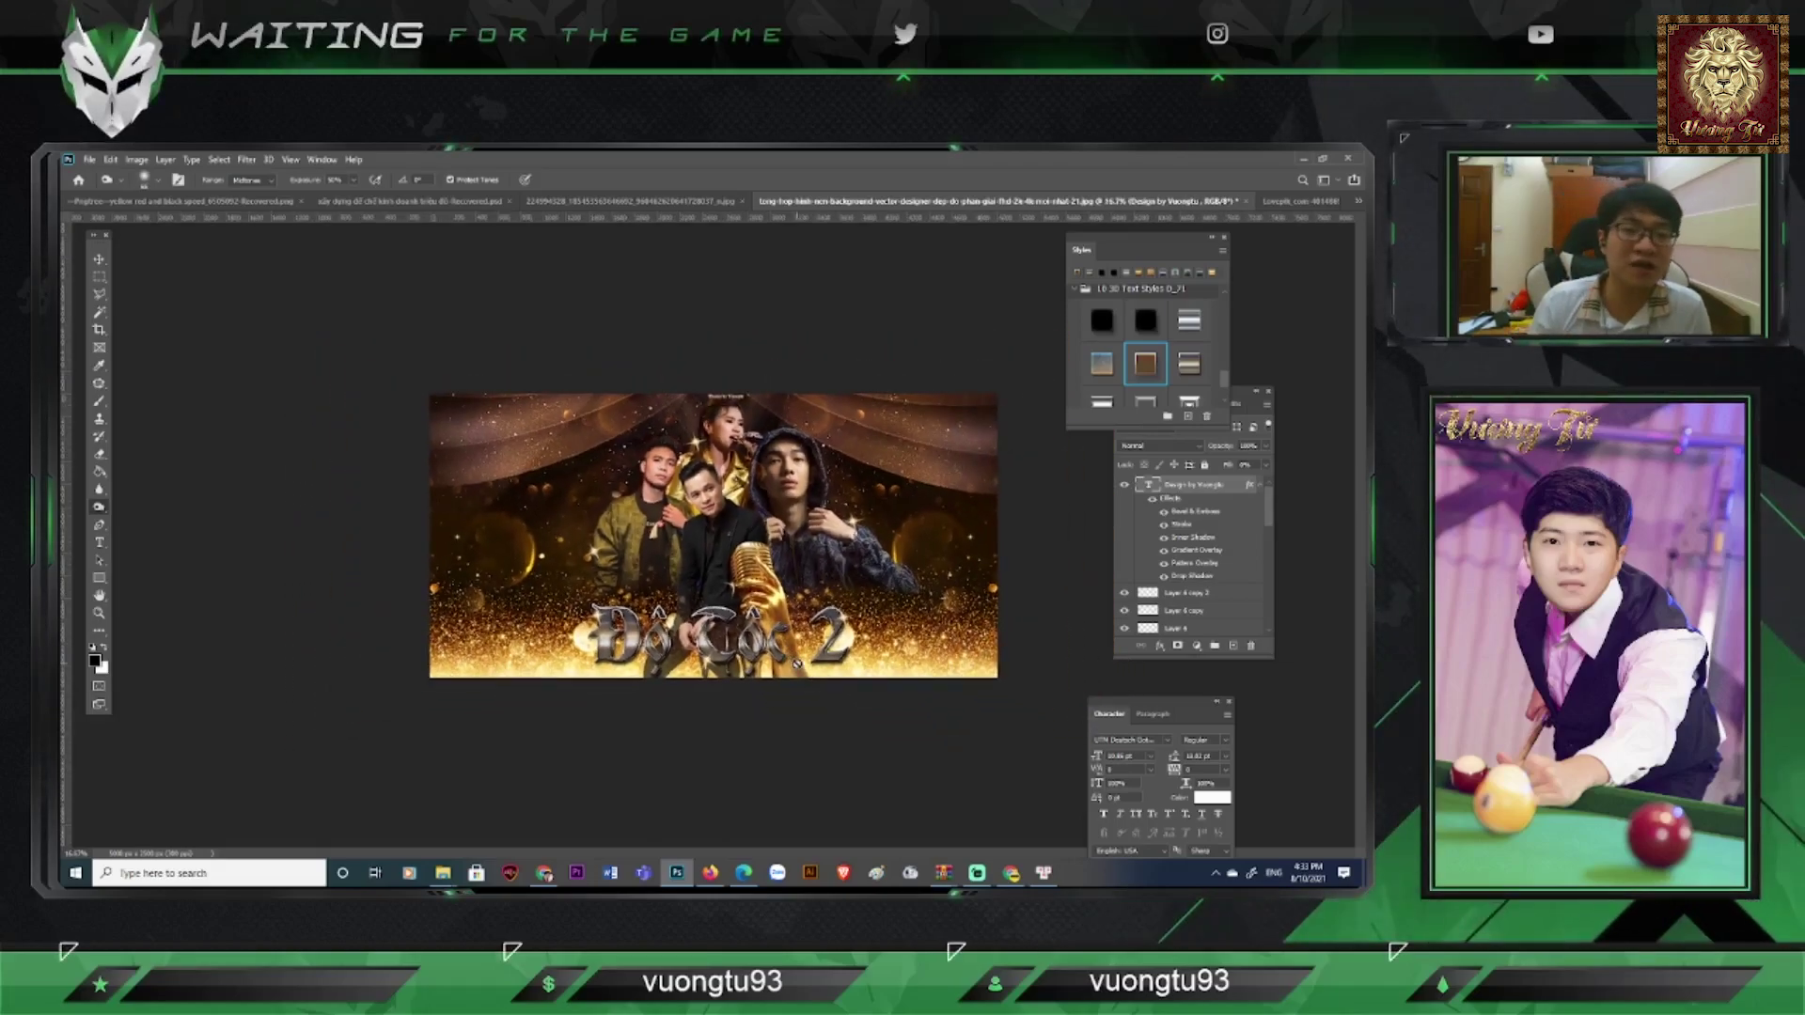